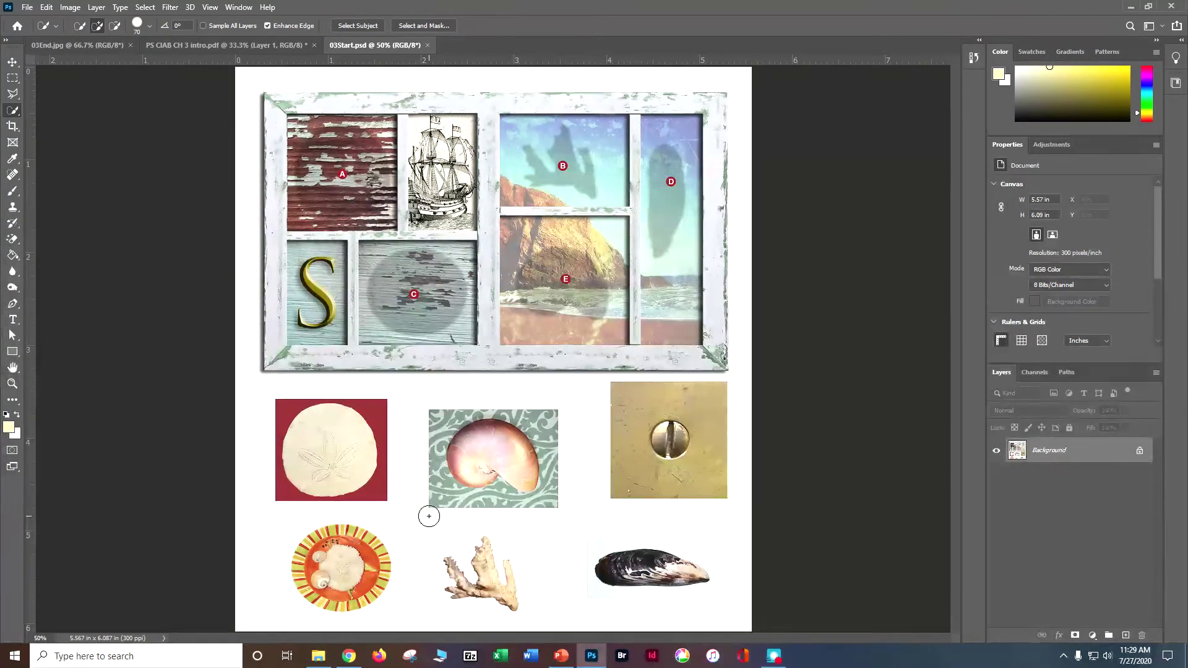
Step: Save a copy of the seaside layout under a new working-file name
left_click(29, 7)
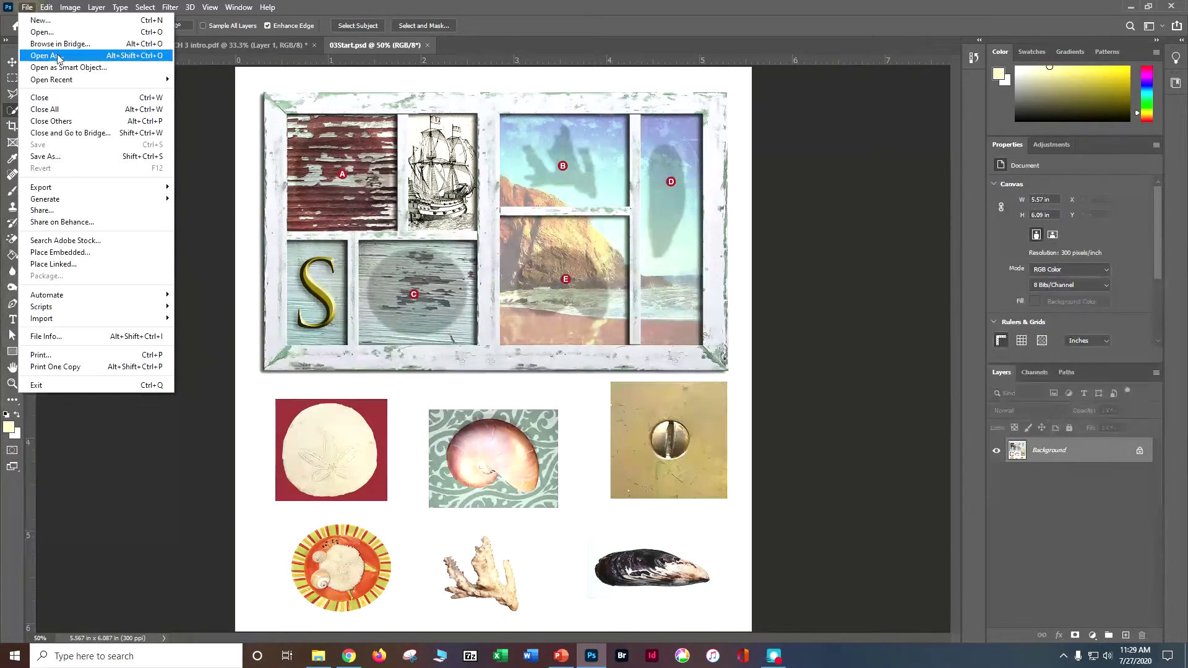
left_click(54, 157)
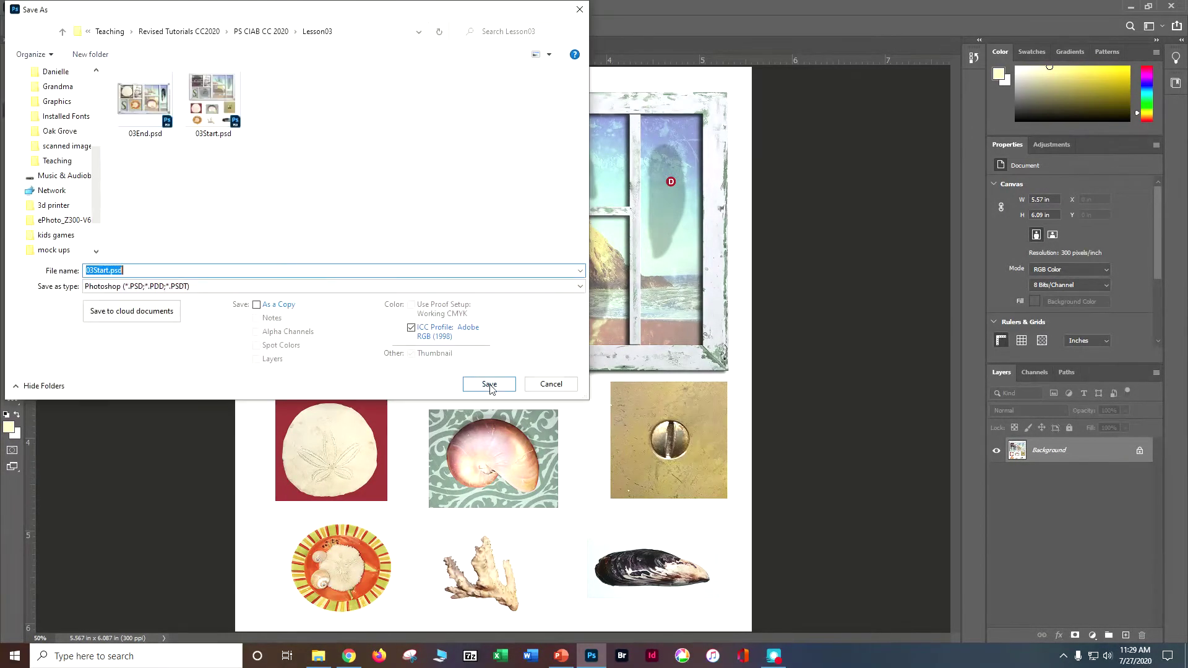
type("Doser_PS CIAB CH 3")
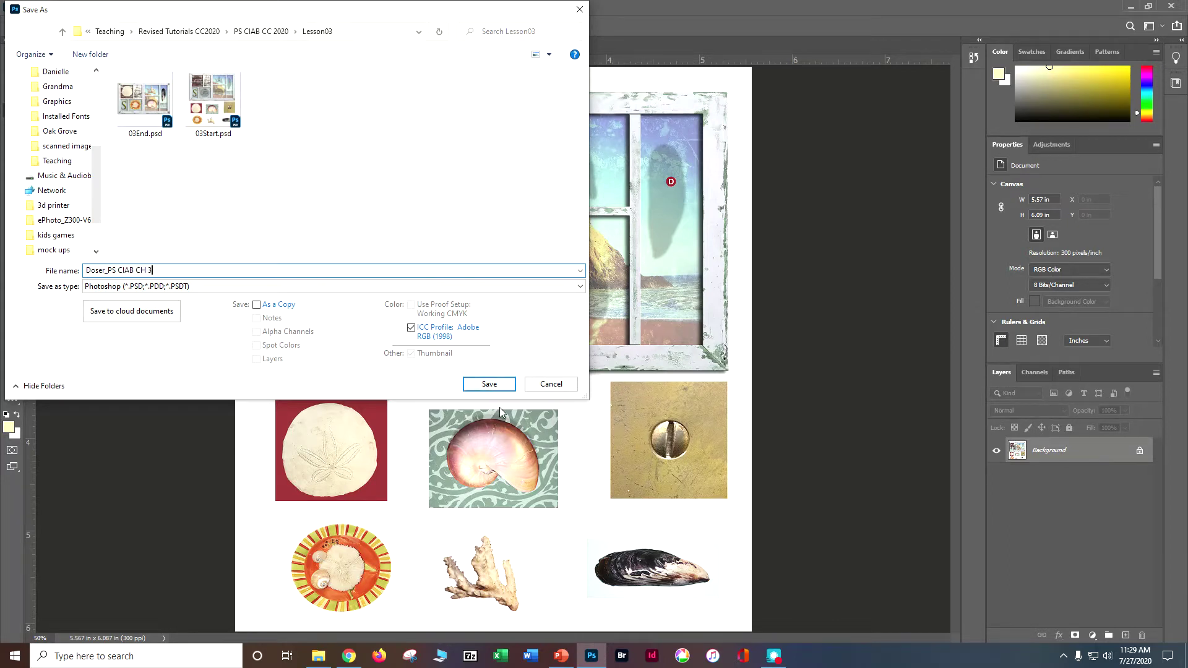
left_click(489, 384)
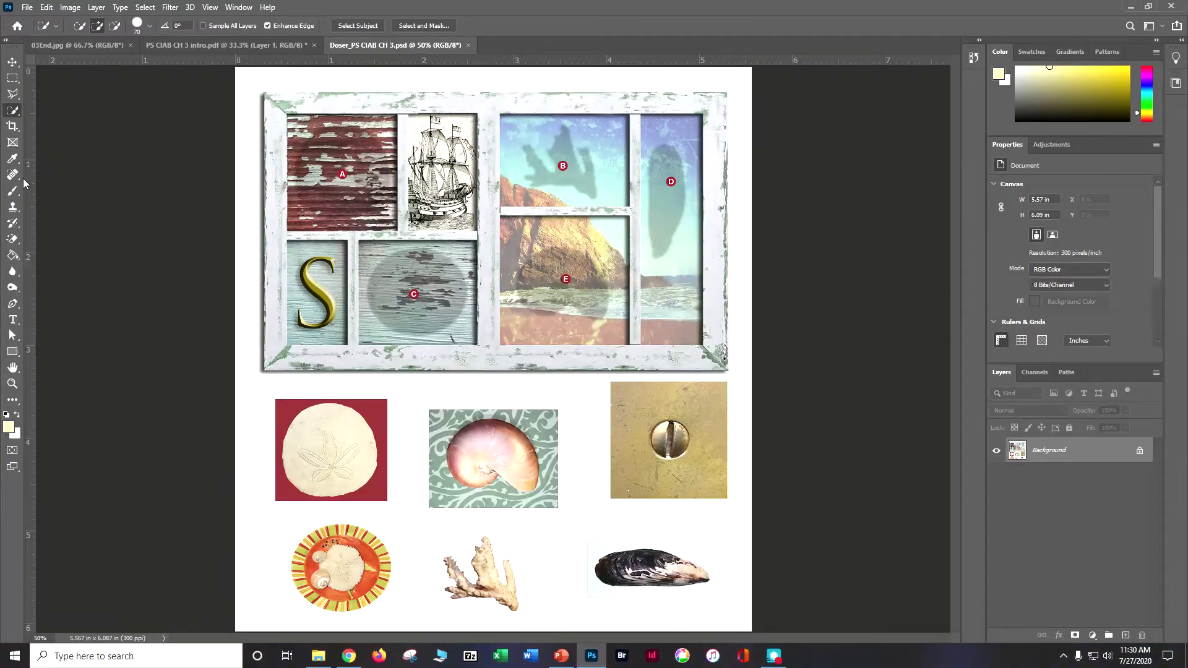
Step: Pick the Magic Wand tool and zoom to 100% on the sand dollar image
right_click(17, 114)
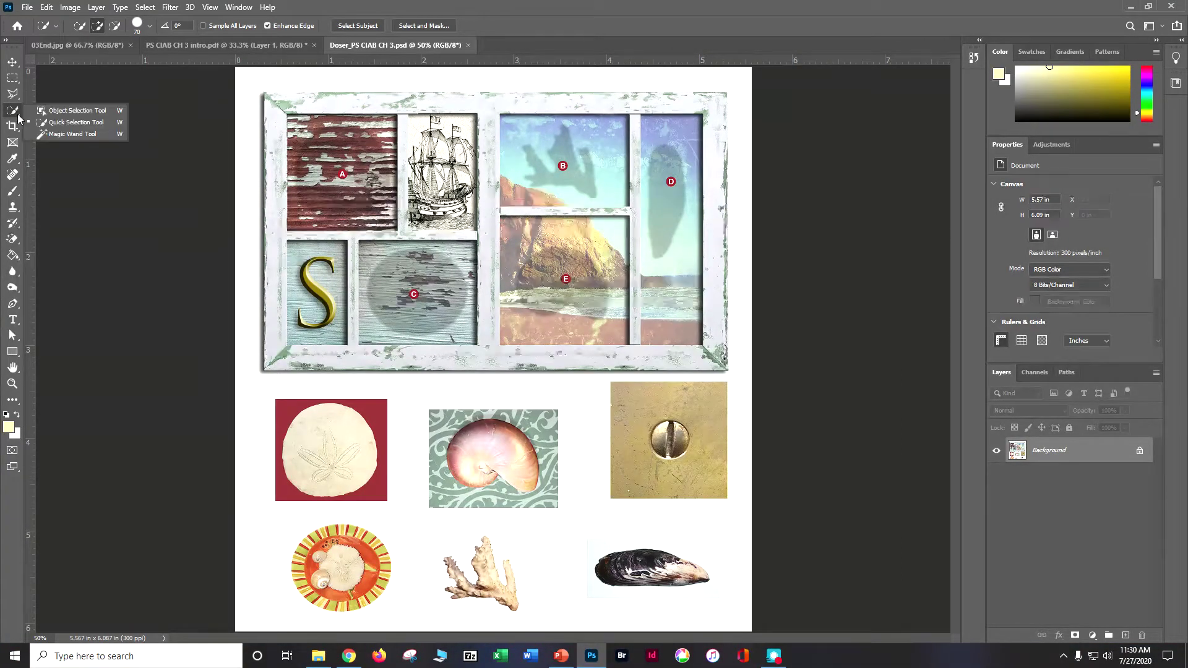
left_click(62, 134)
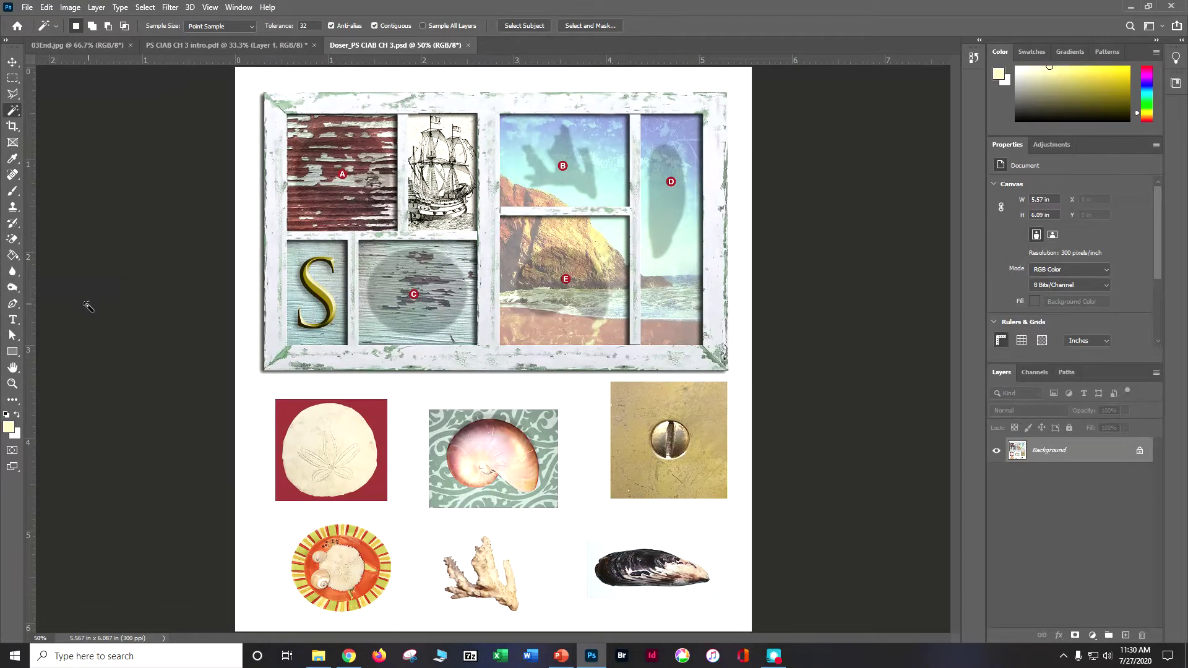
key("ctrl+plus")
key("ctrl+plus")
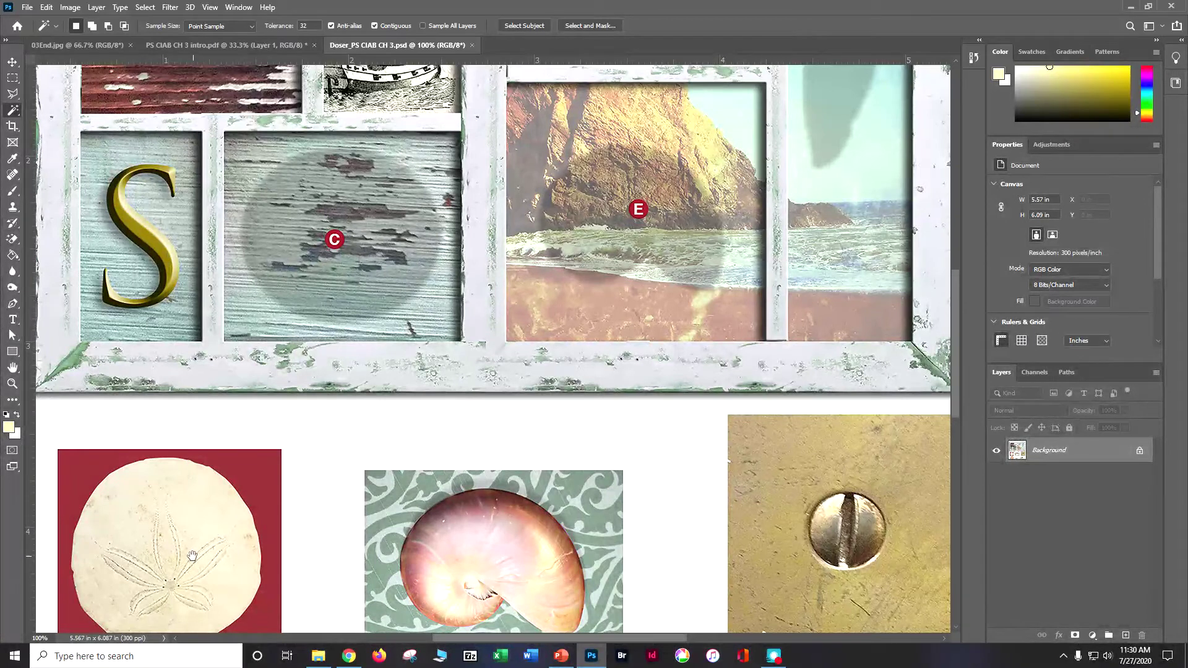
left_click_drag(181, 587, 377, 361)
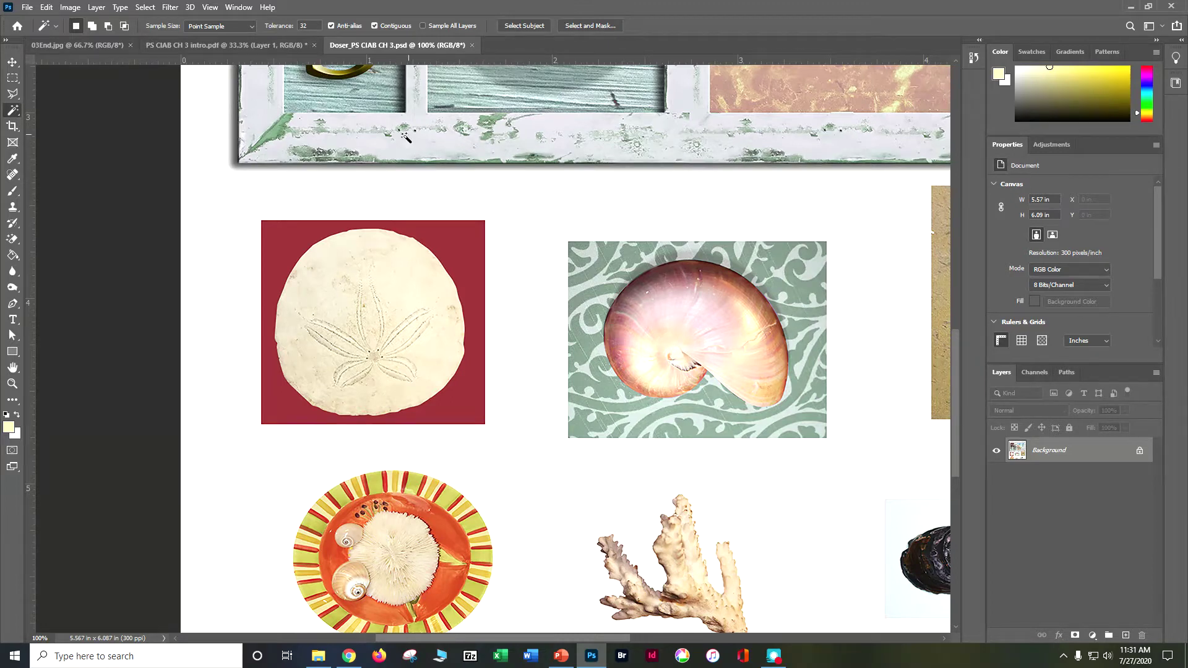
Step: Magic Wand-select the red backdrop around the sand dollar and zoom to 200%
left_click(277, 254)
key("ctrl+plus")
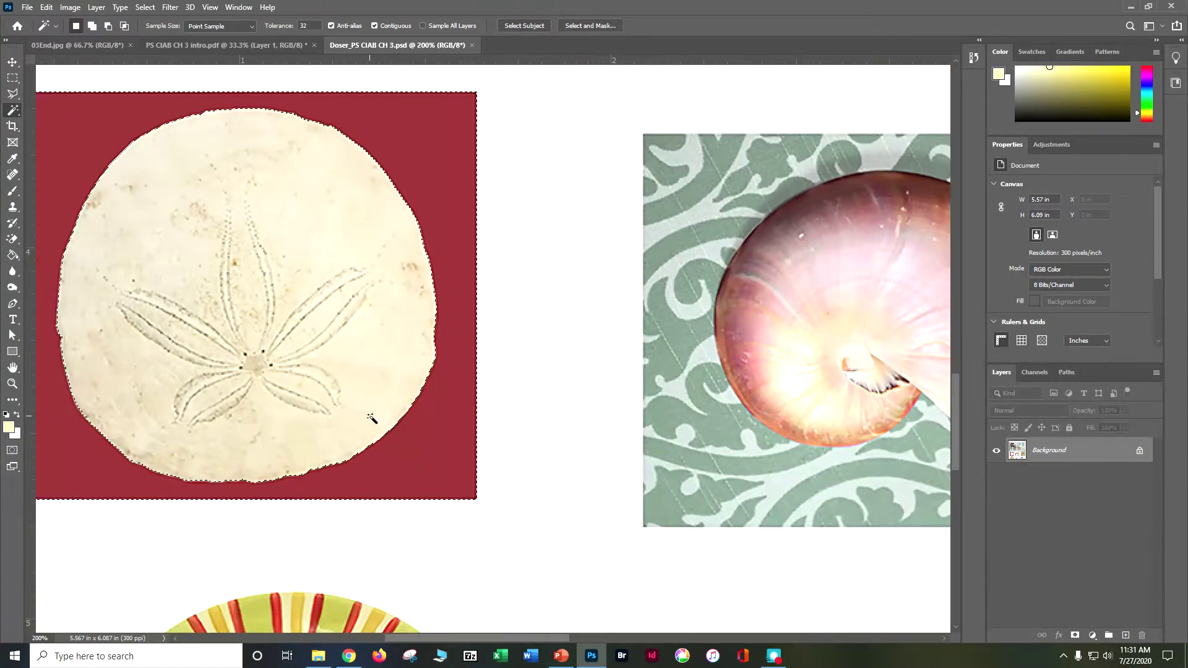
left_click_drag(383, 456, 514, 417)
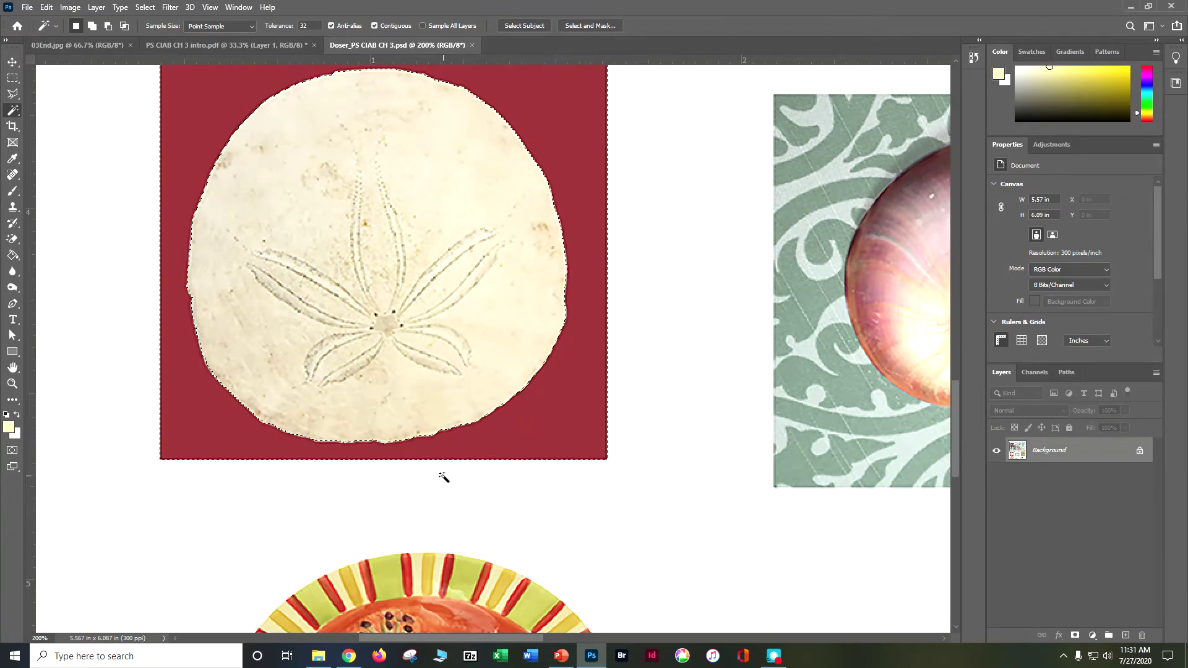
Step: Cancel the Fill dialog and convert the locked Background into editable Layer 0
key("shift+BackSpace")
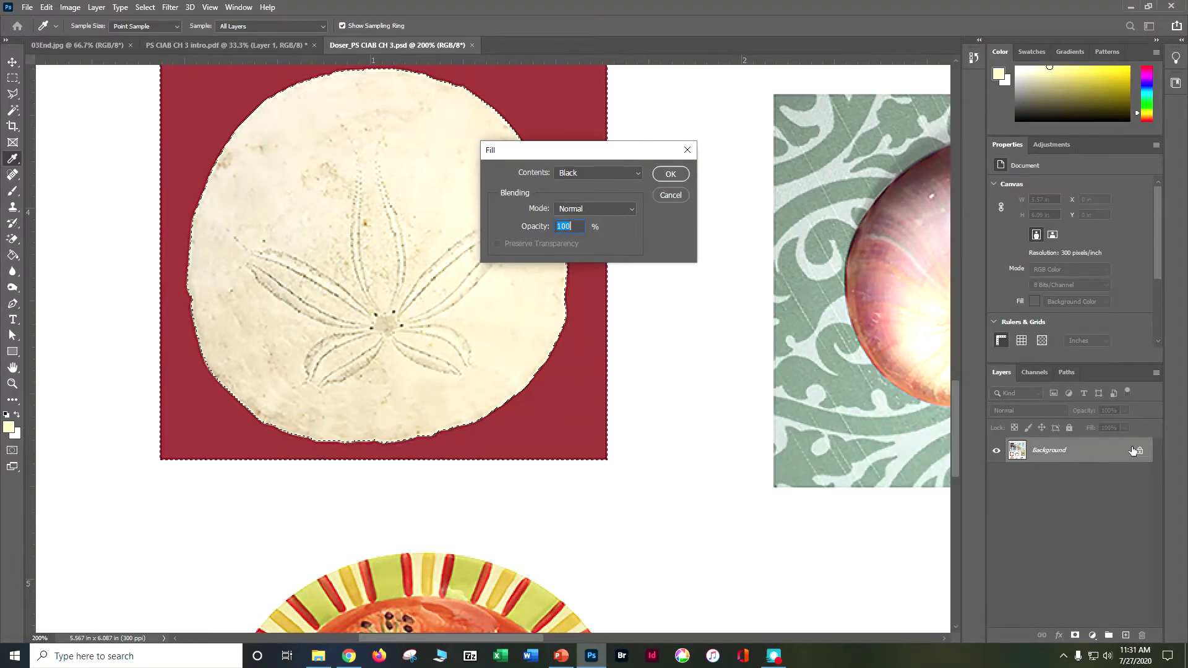
left_click(639, 174)
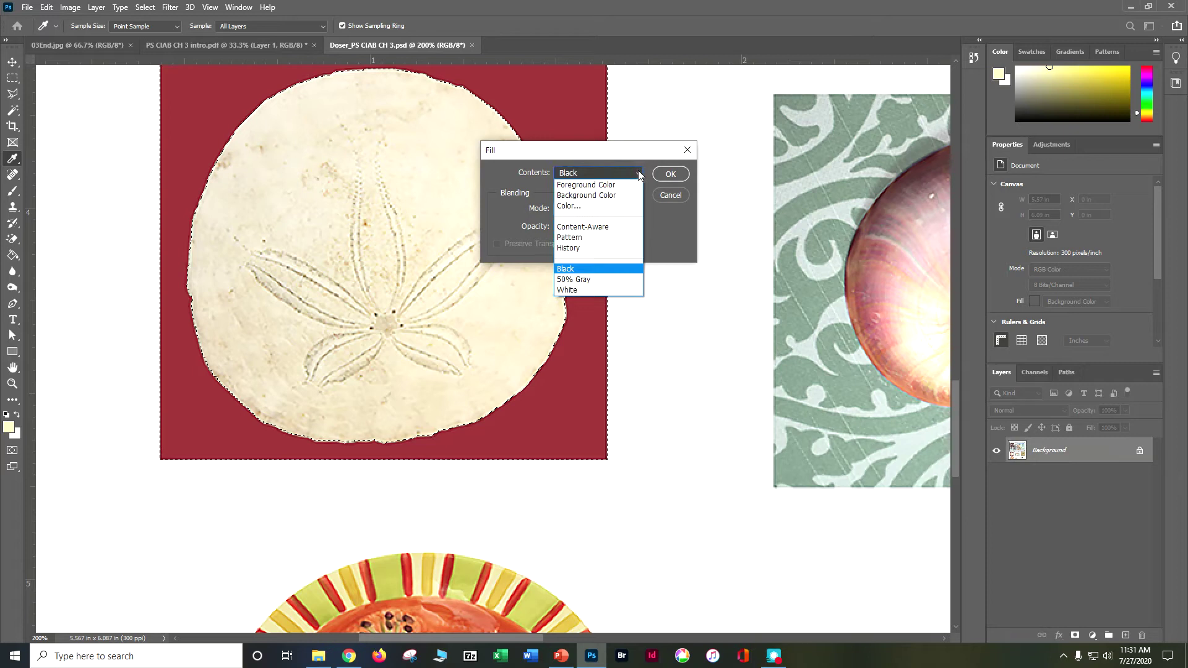
left_click(666, 200)
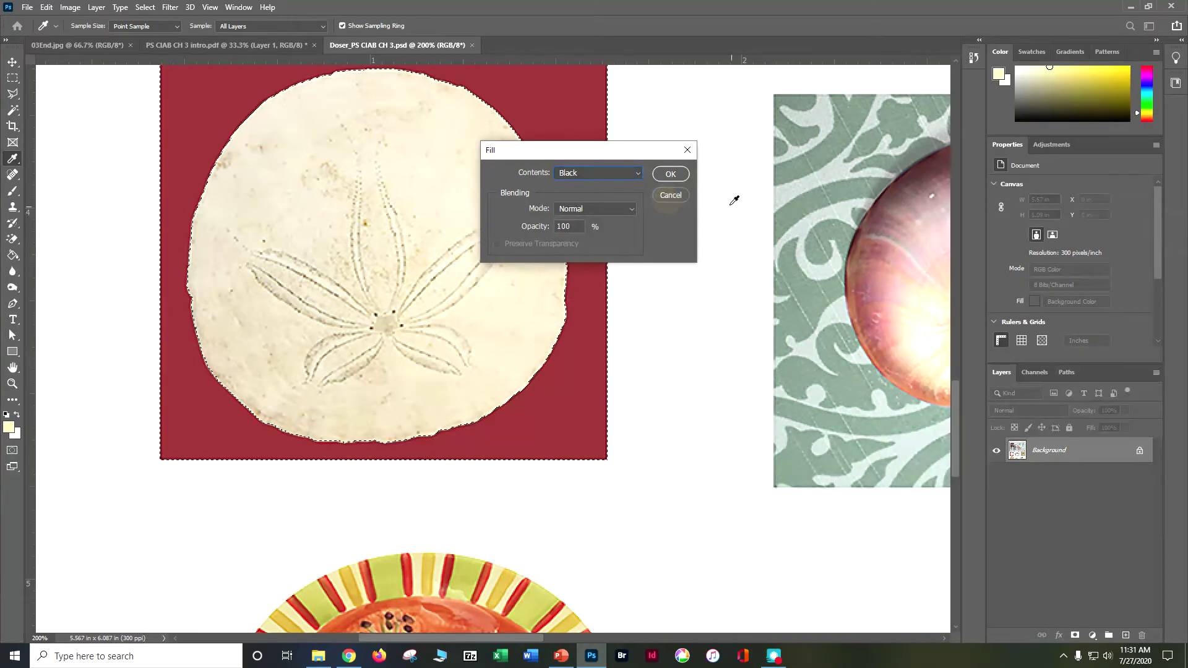
left_click(675, 194)
key("w")
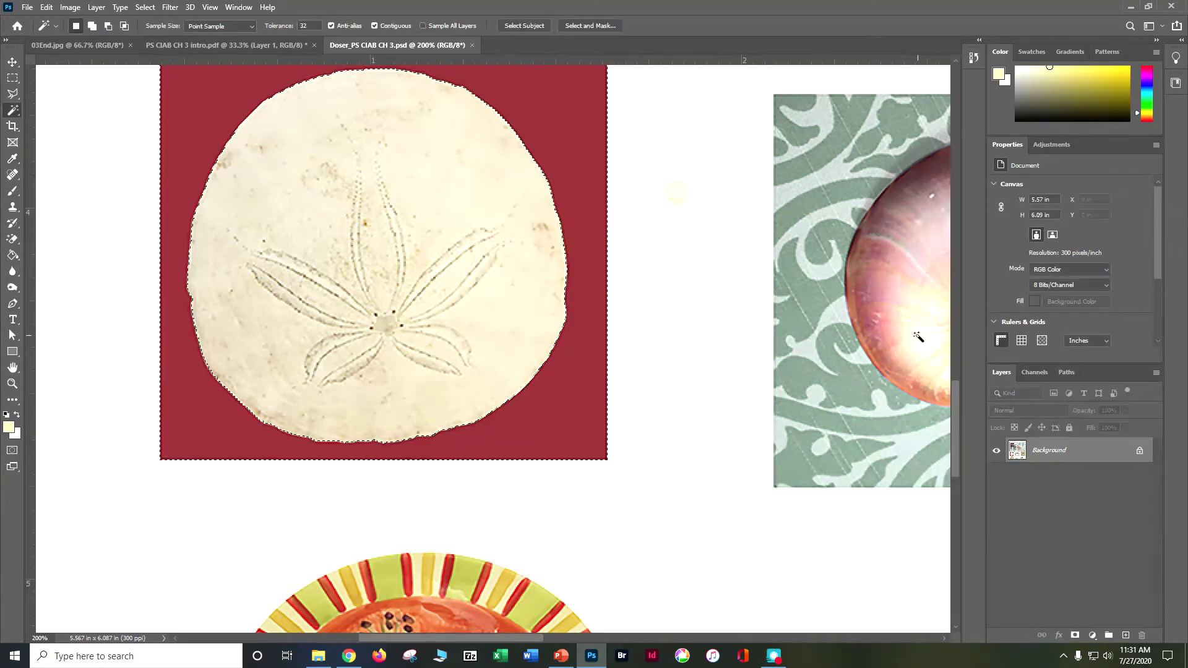
left_click(1140, 450)
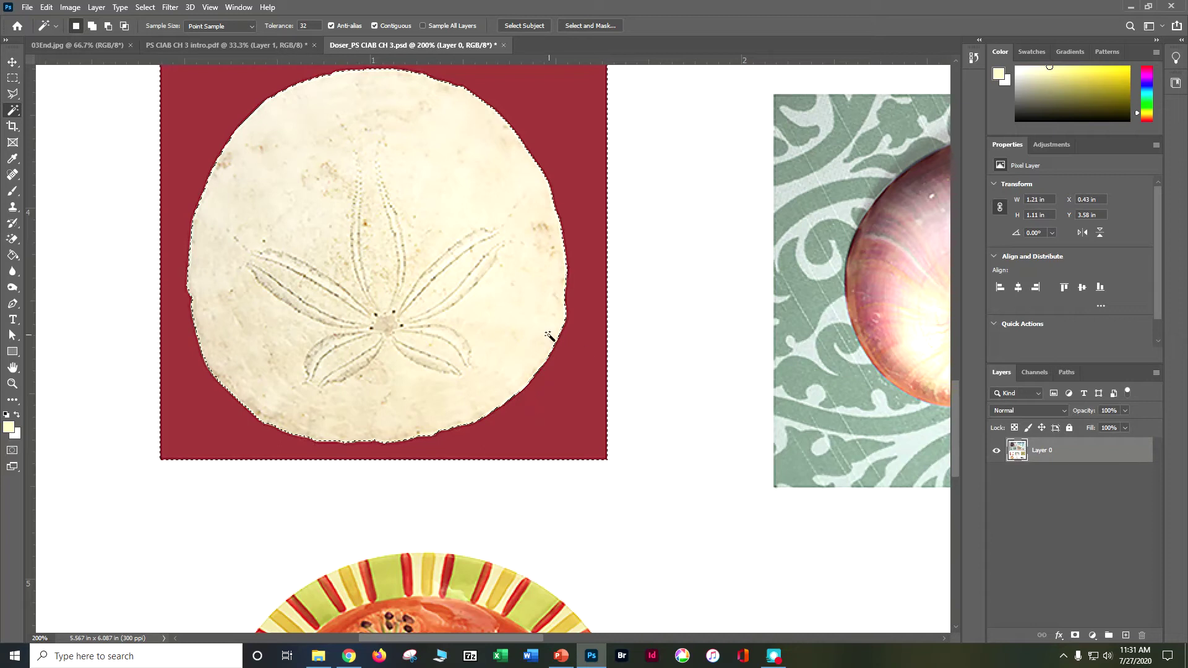
Step: Delete the selected red backdrop and deselect, leaving the sand dollar on transparency
key("Delete")
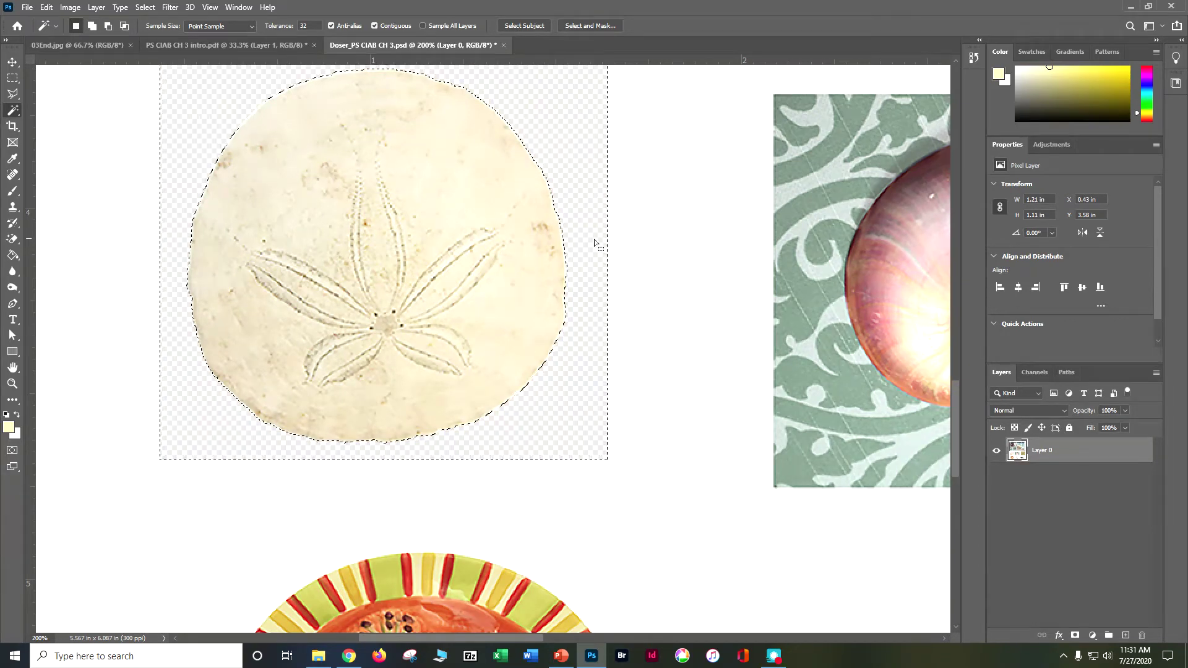
left_click(11, 64)
key("ctrl+d")
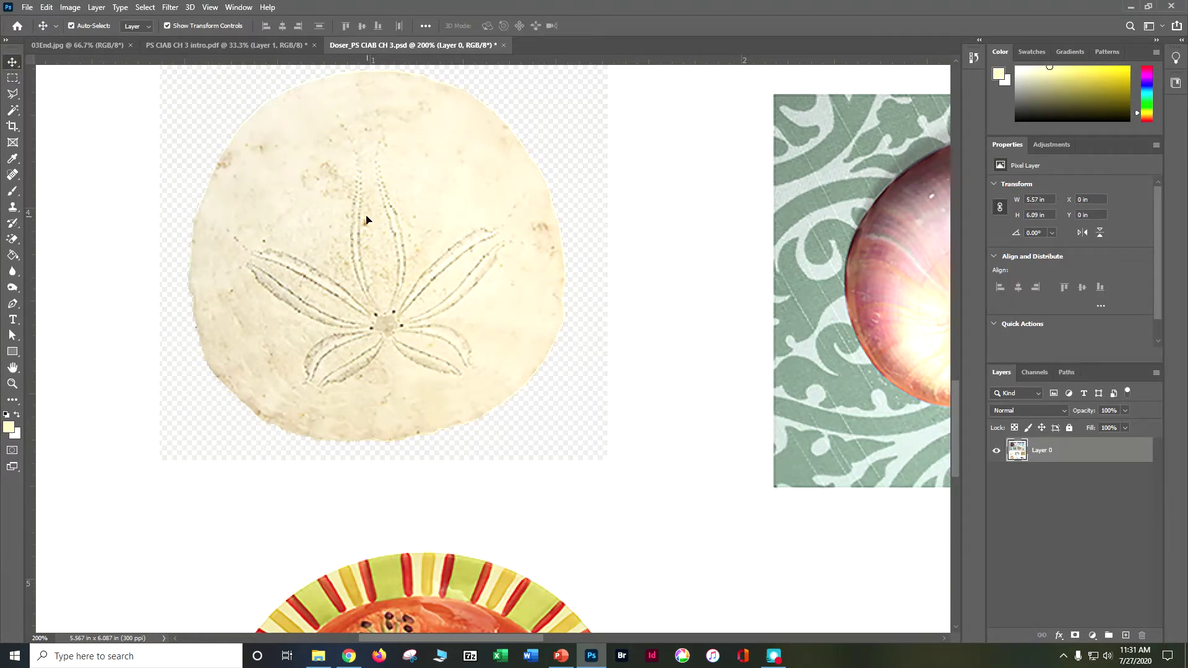
Step: Try selecting the sand dollar area with the Magic Wand, then deselect it
left_click(12, 110)
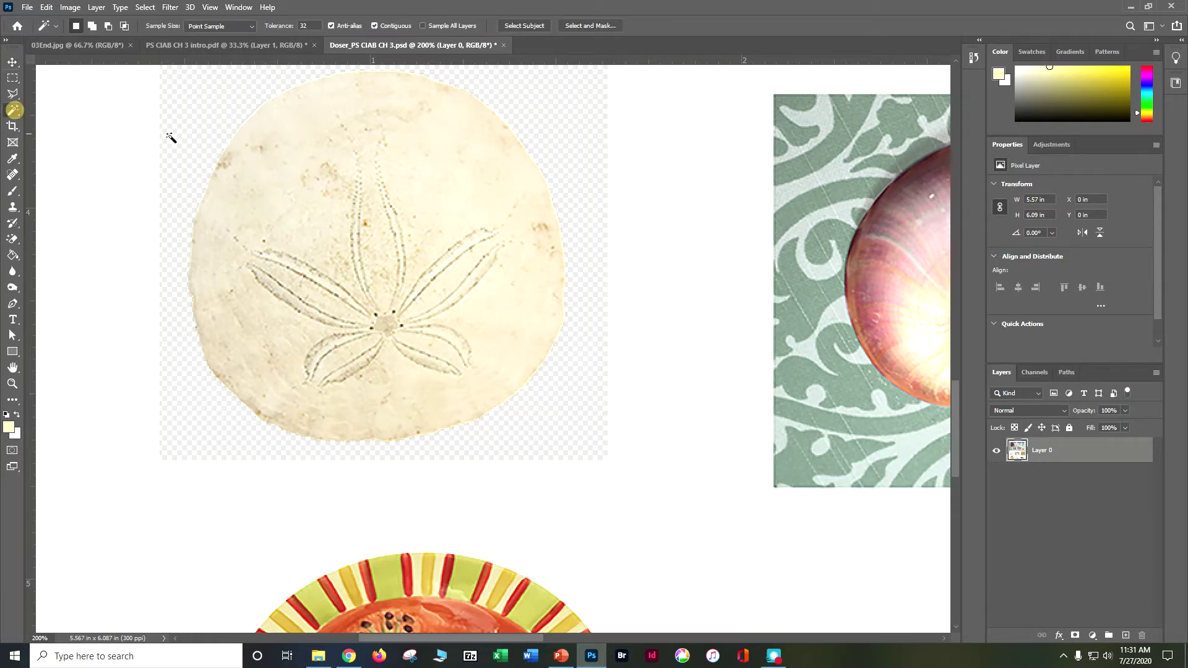
left_click(246, 151)
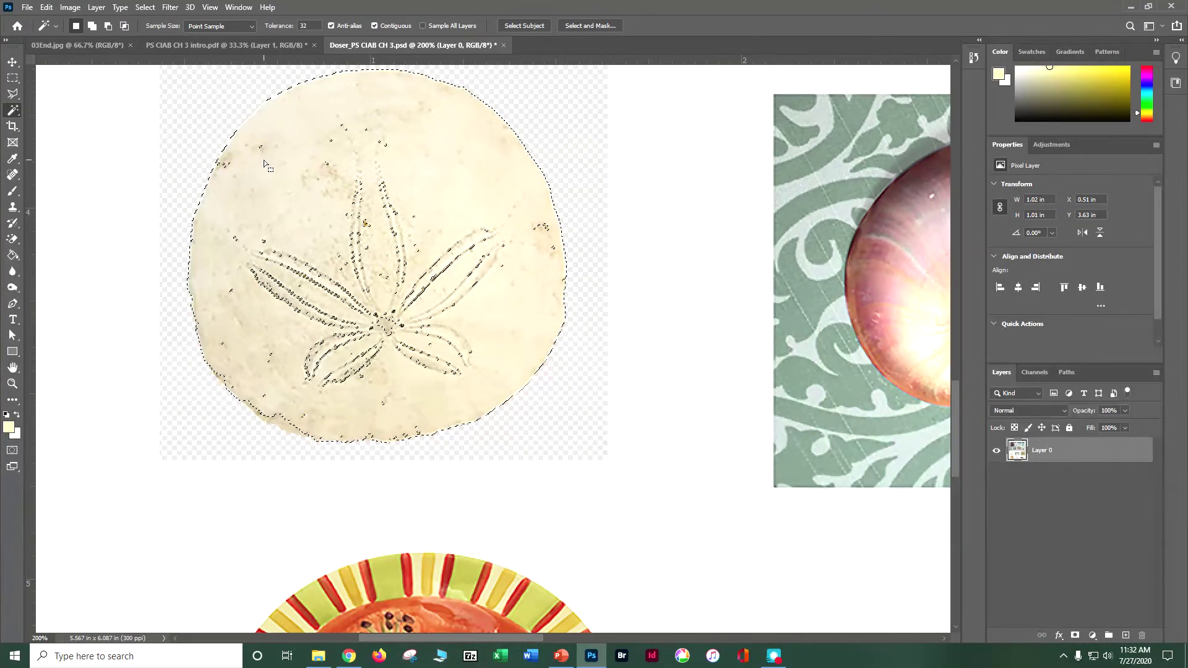
key("ctrl+d")
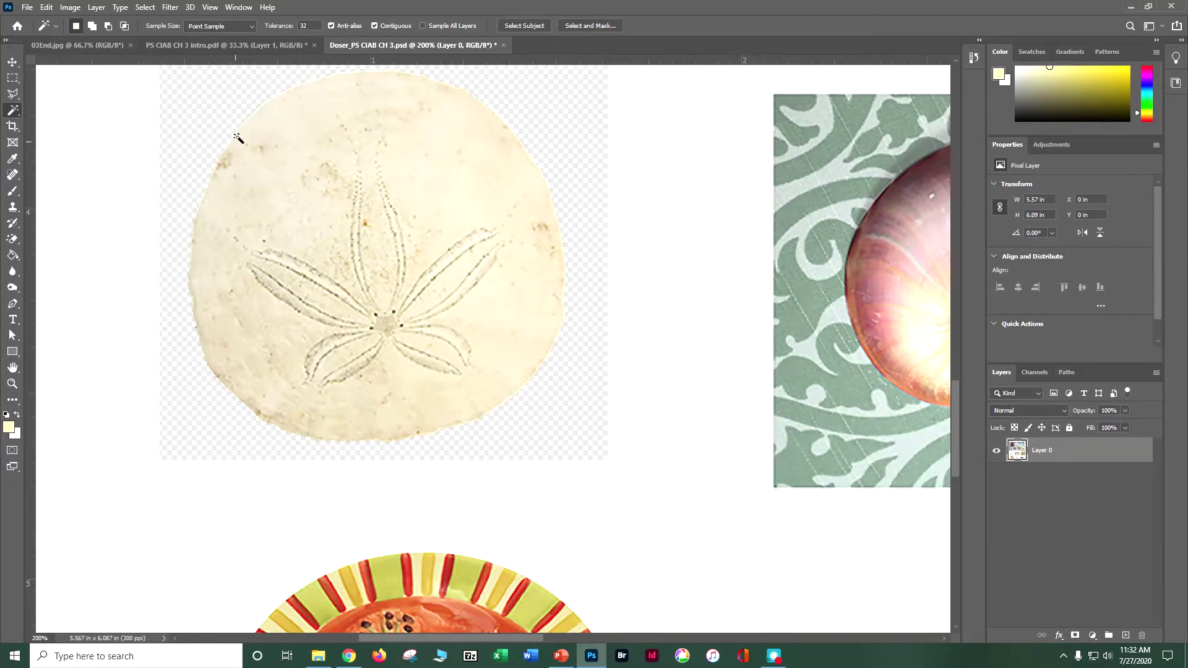
right_click(16, 116)
Step: Brush a Quick Selection over the whole sand dollar, then zoom out to 50%
left_click(53, 122)
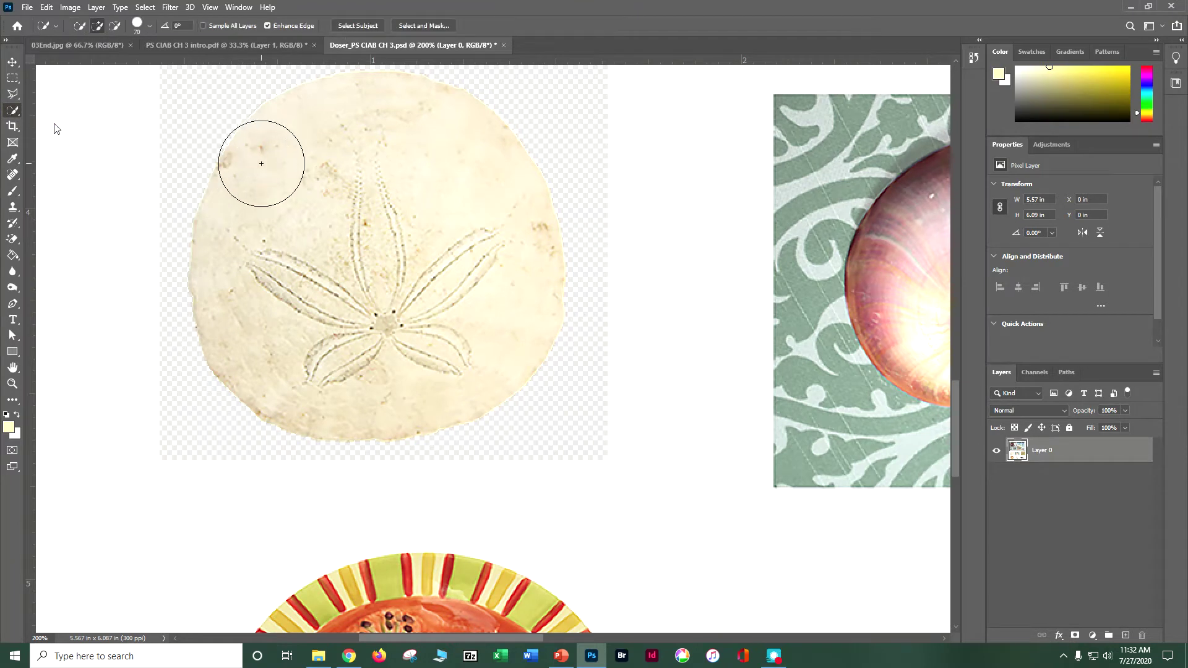
left_click_drag(287, 146, 318, 199)
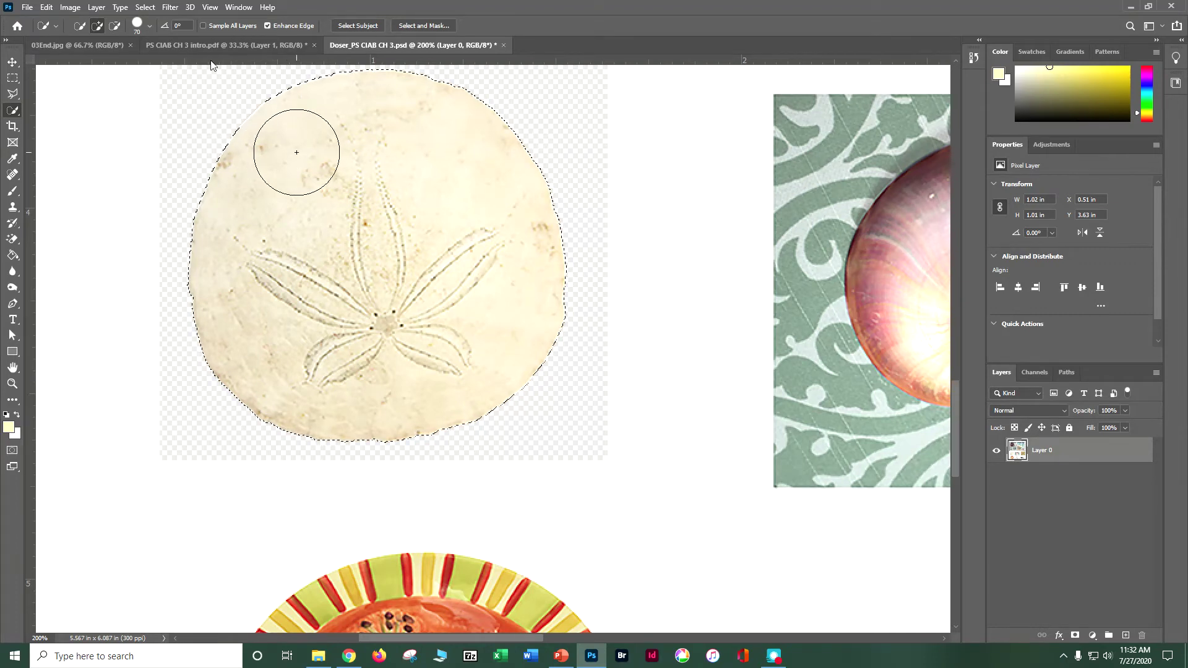
key("ctrl+minus")
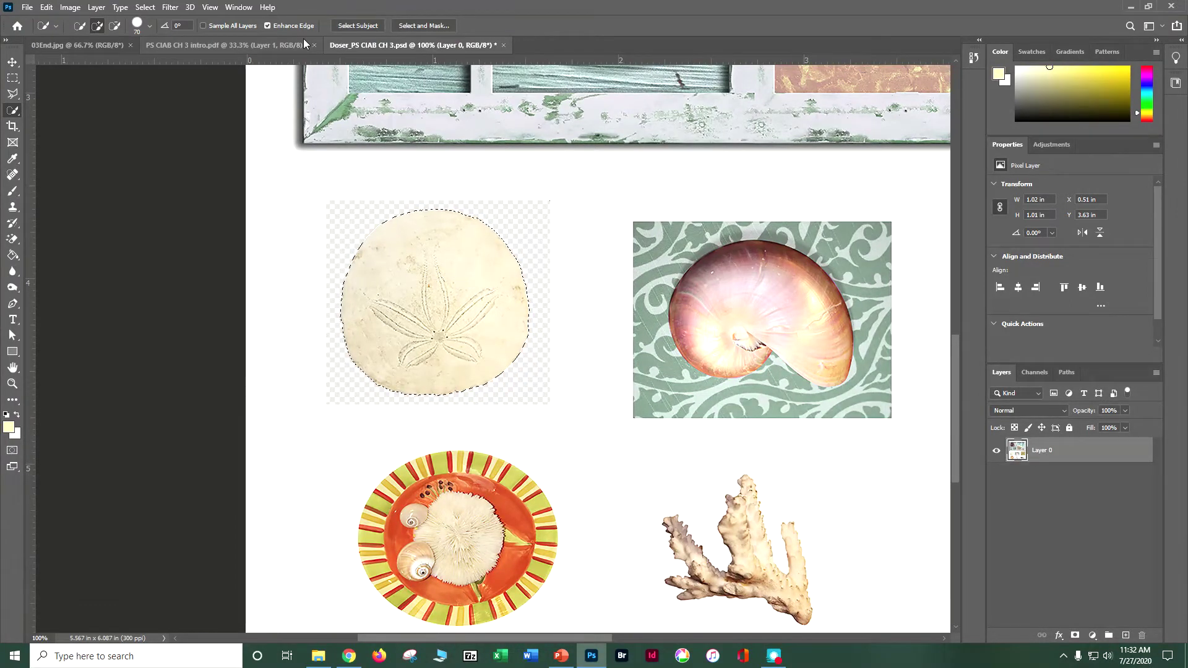
key("ctrl+minus")
key("ctrl+minus")
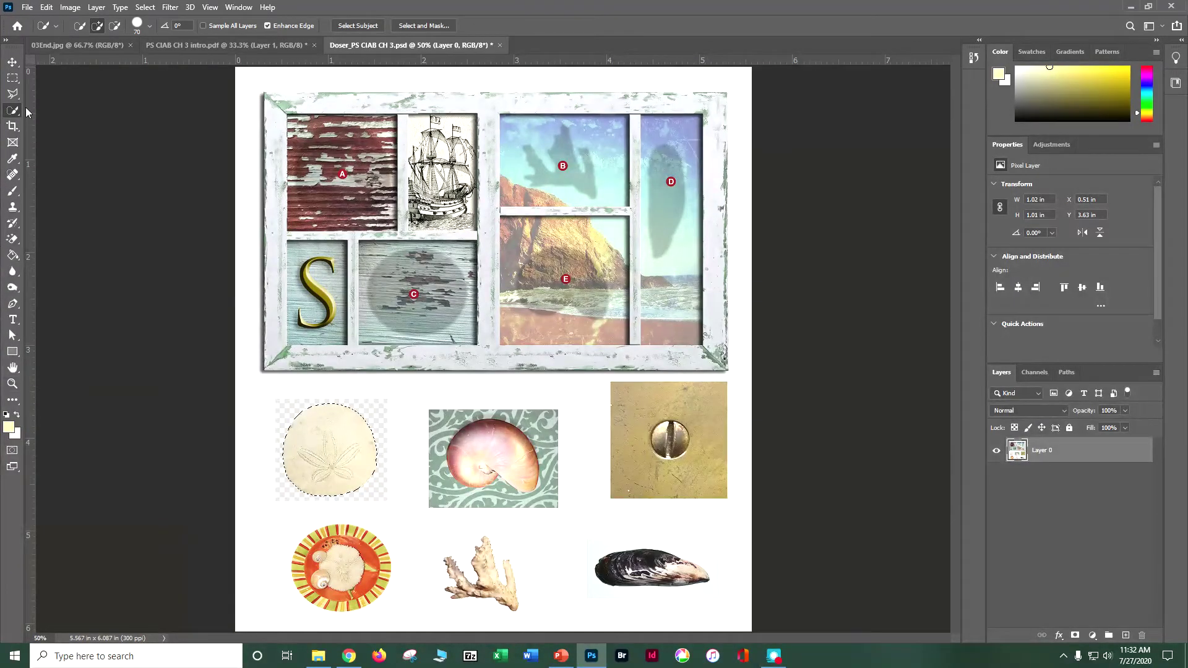
Step: Drag the selected sand dollar up into the frame's top-left opening A
left_click(11, 62)
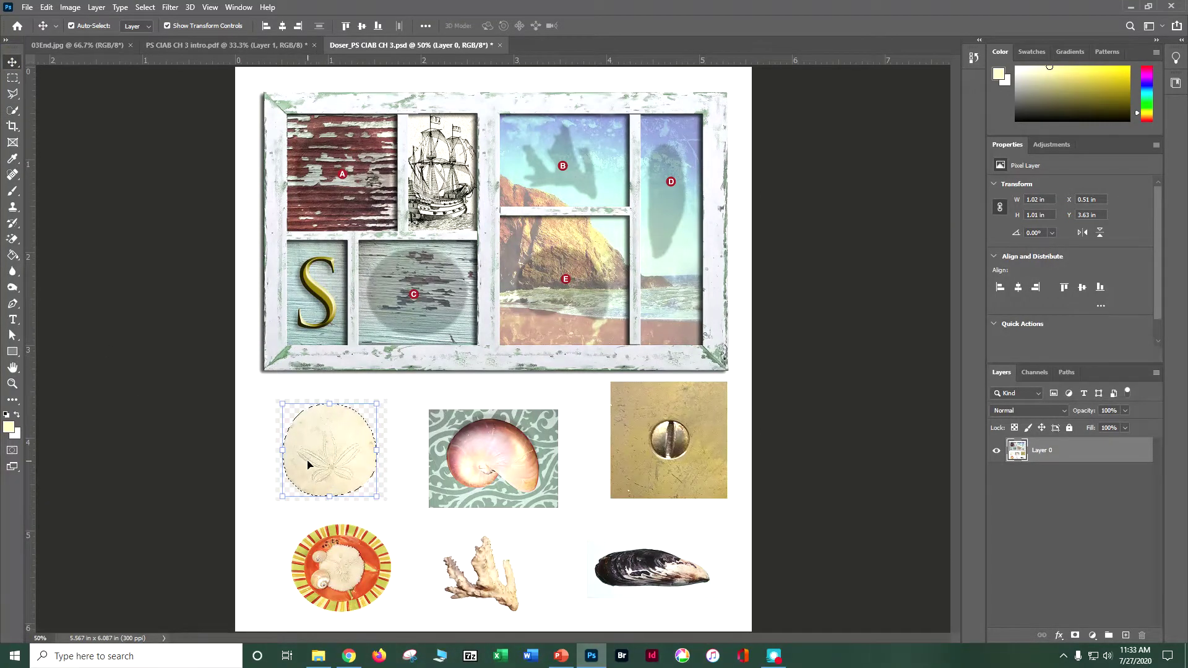
left_click_drag(331, 461, 343, 188)
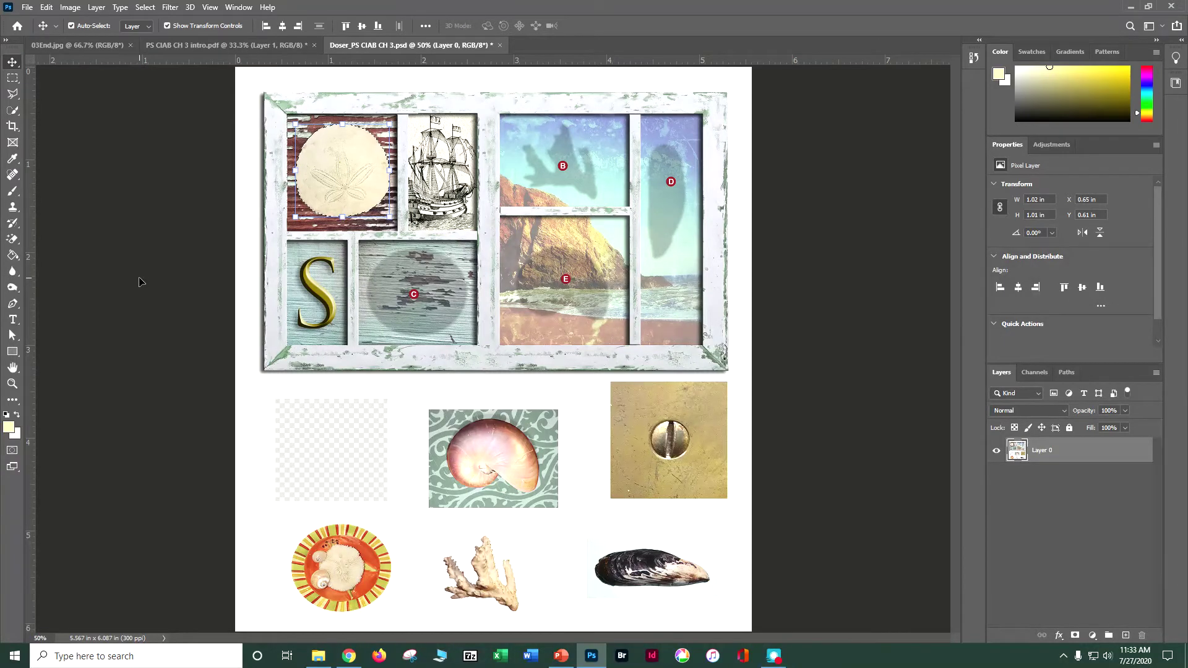
left_click(138, 281)
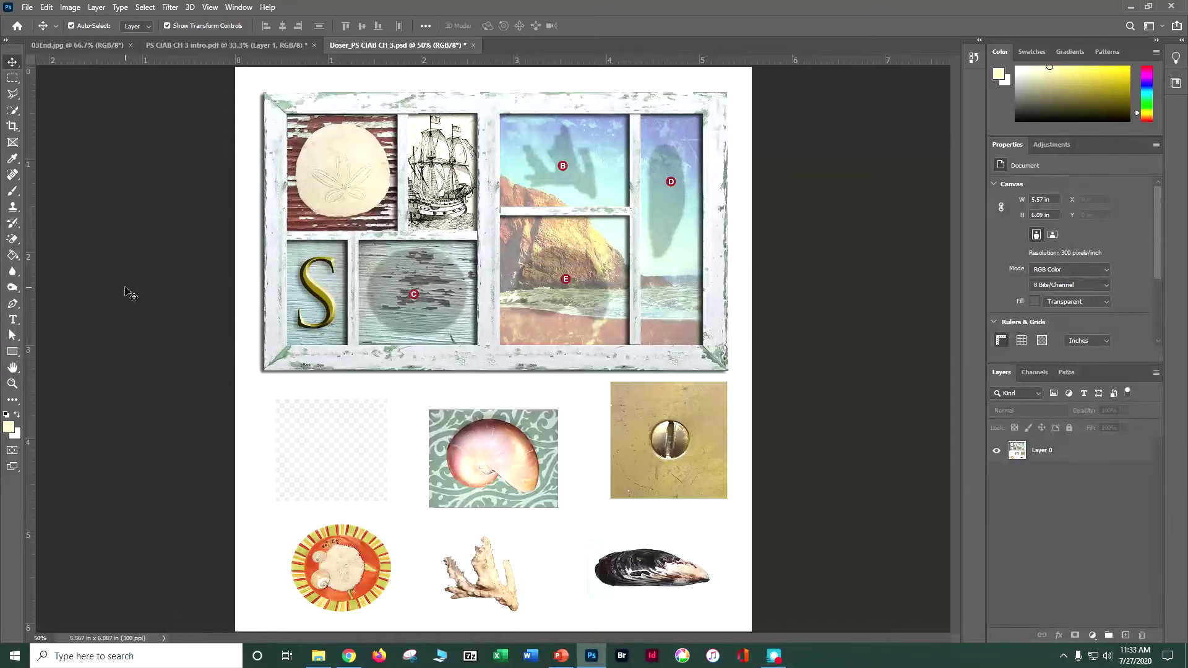
mouse_move(352, 158)
left_mouse_down()
mouse_move(324, 165)
mouse_move(363, 163)
mouse_move(362, 150)
left_mouse_up()
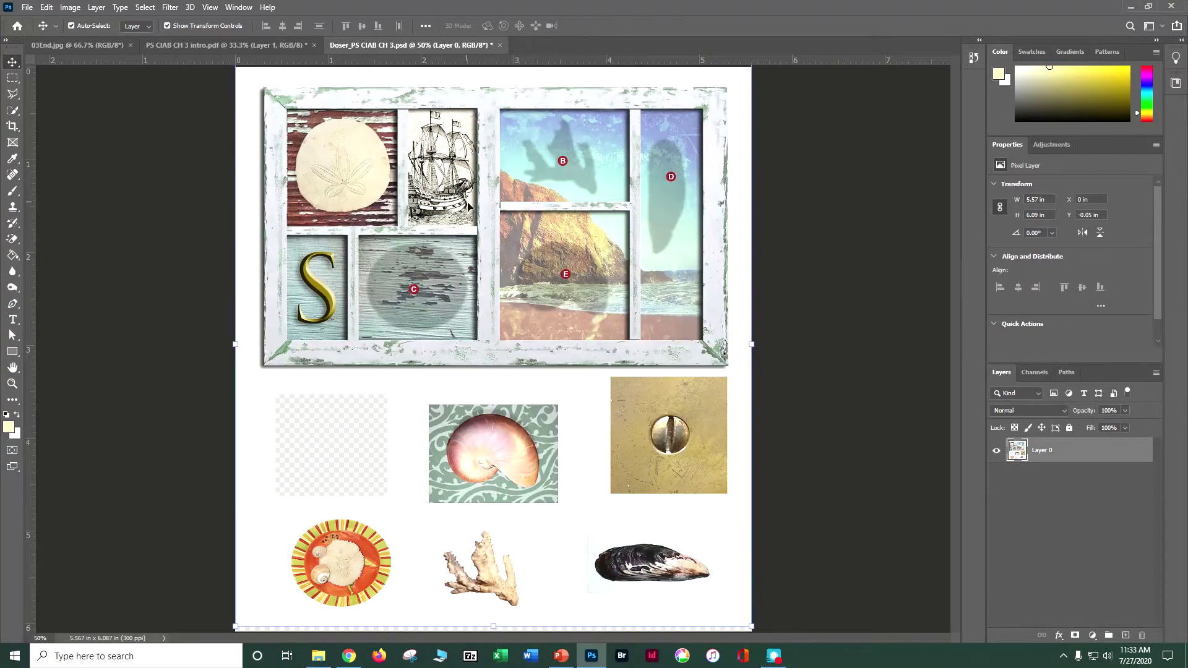
Step: Save the collage as a PSD with Maximize Compatibility kept on
key("ctrl+s")
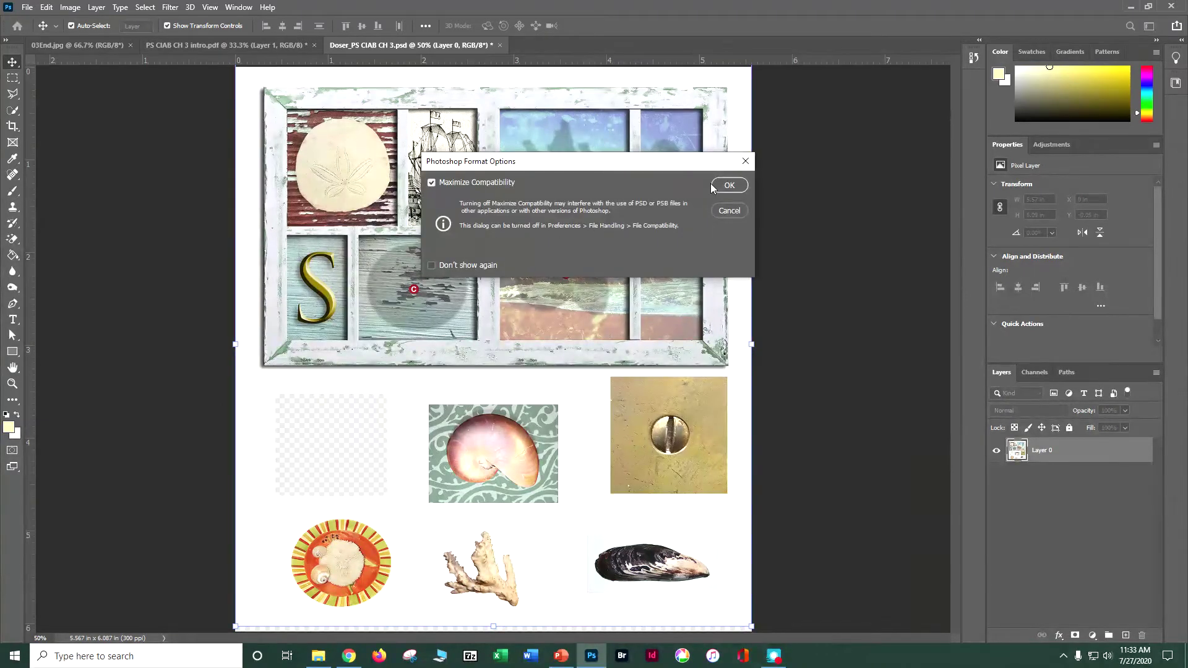
left_click(728, 186)
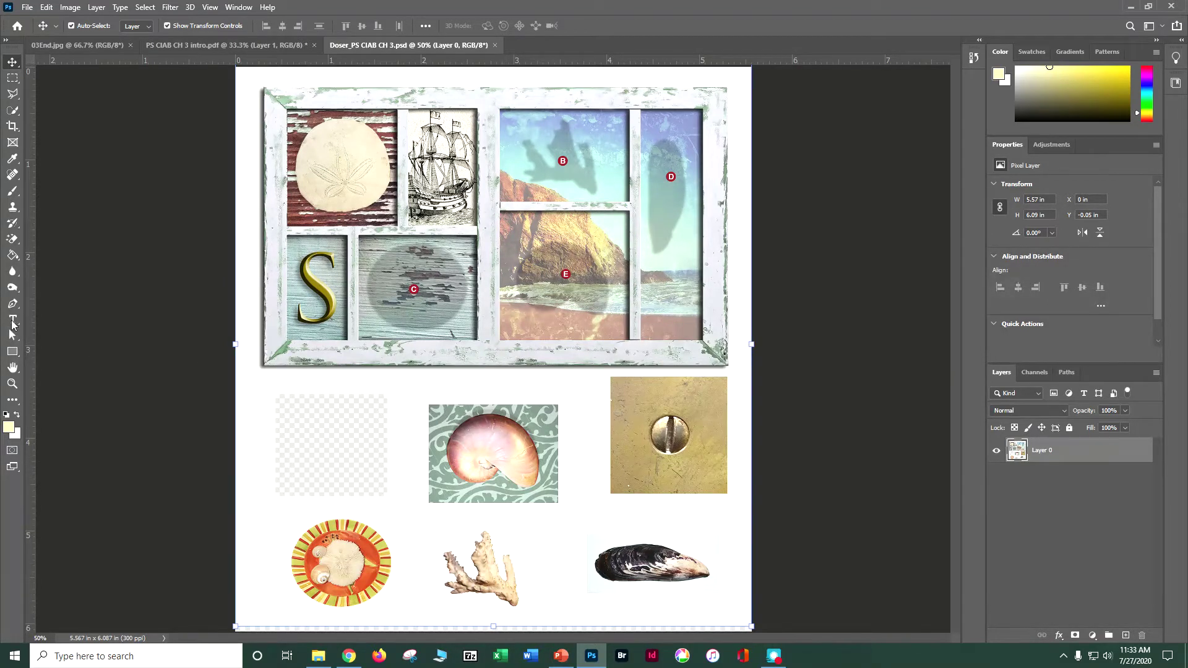
left_click(9, 387)
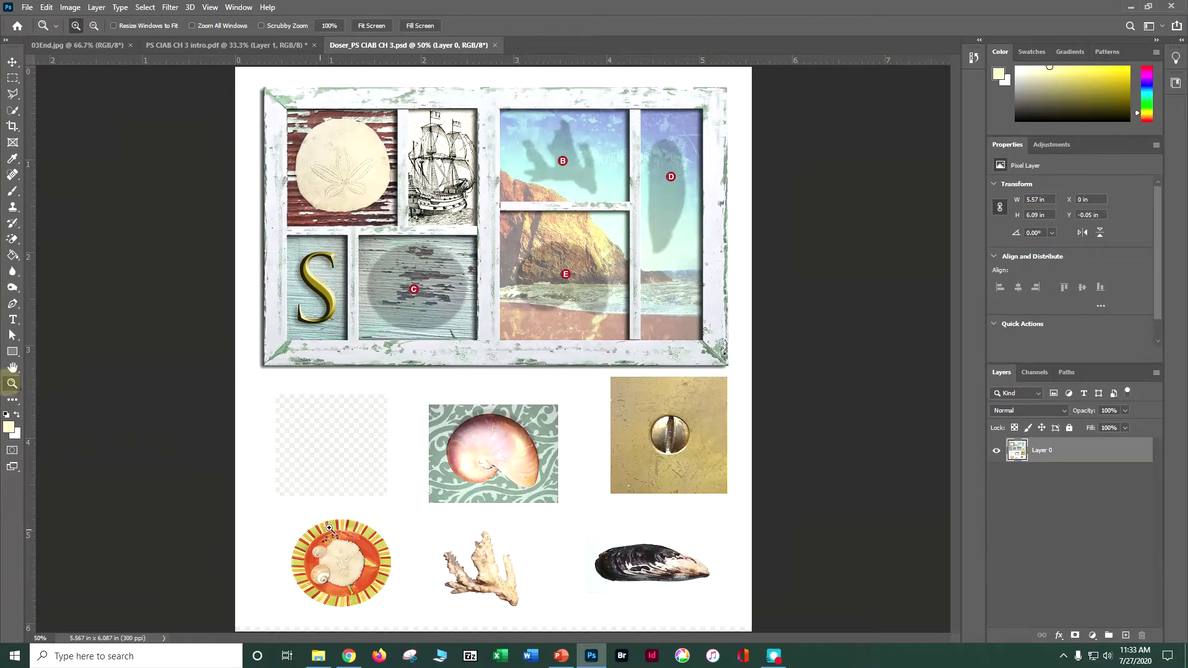
Step: Zoom in on the bottom-row coral, then back out to 200% to see it whole
left_click_drag(457, 557, 527, 605)
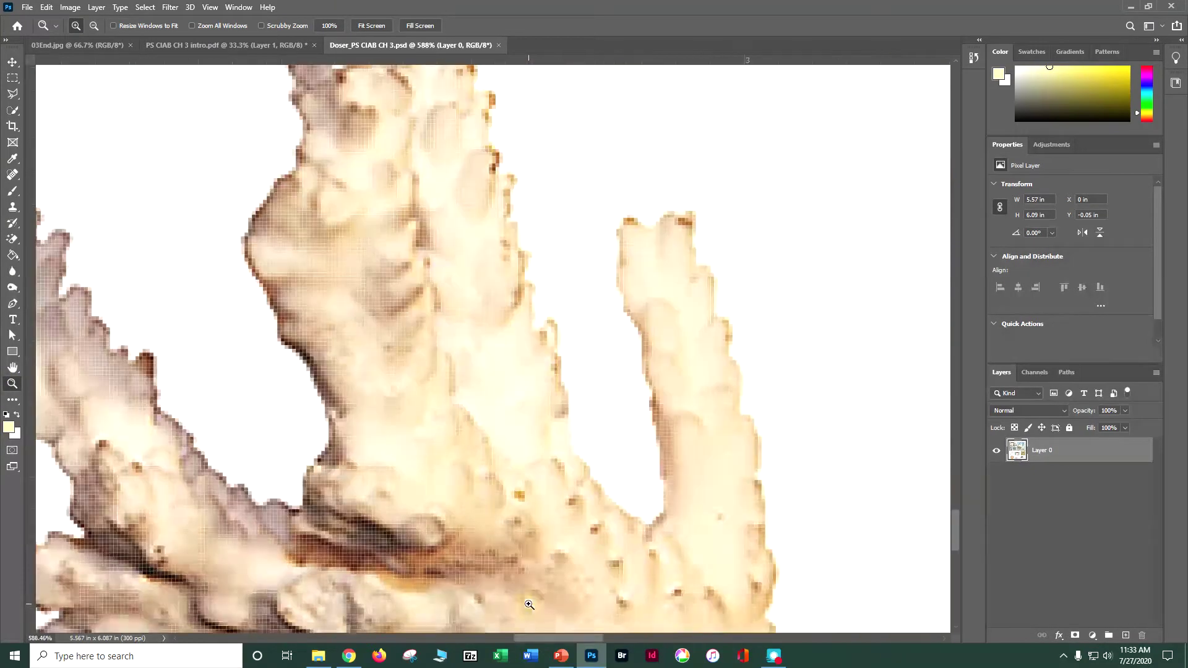
left_click(536, 543, "alt")
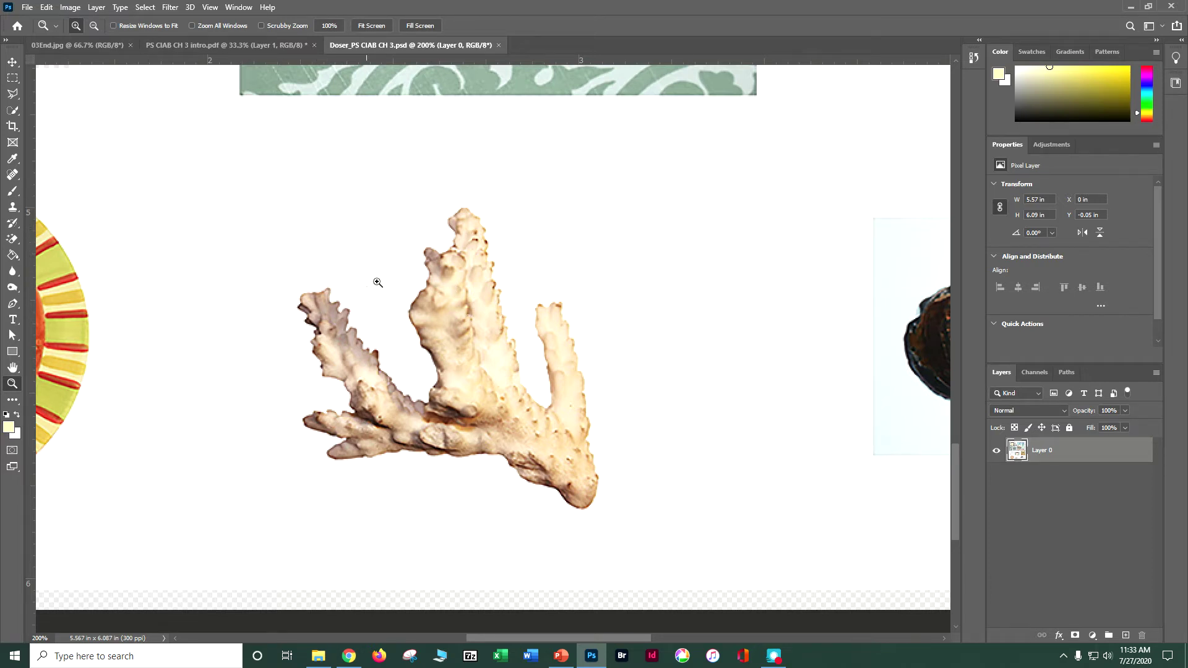
left_click(20, 111)
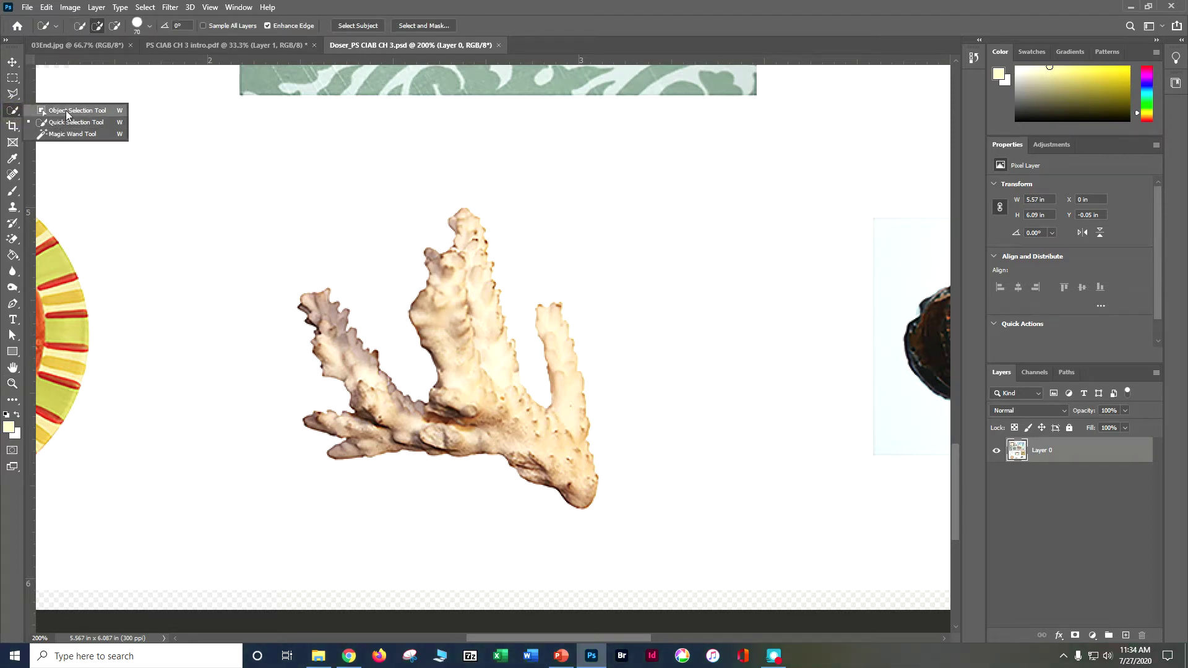
Step: Select the coral with the Object Selection Tool by boxing it, then zoom out
left_click(67, 111)
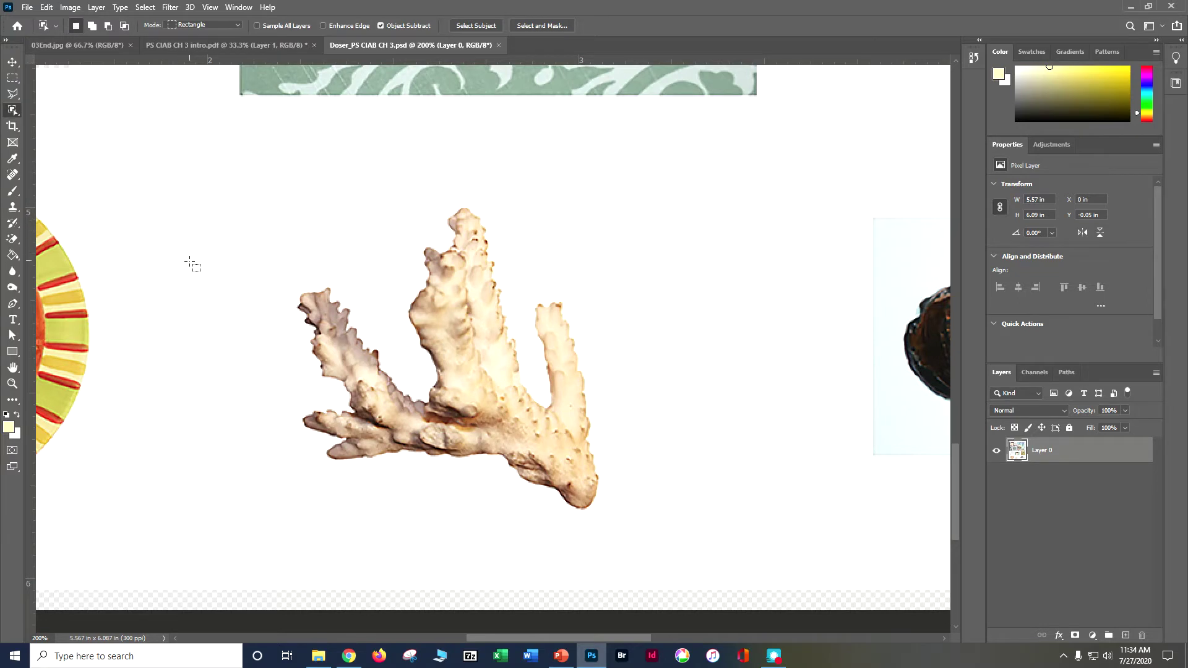
left_click_drag(258, 211, 657, 535)
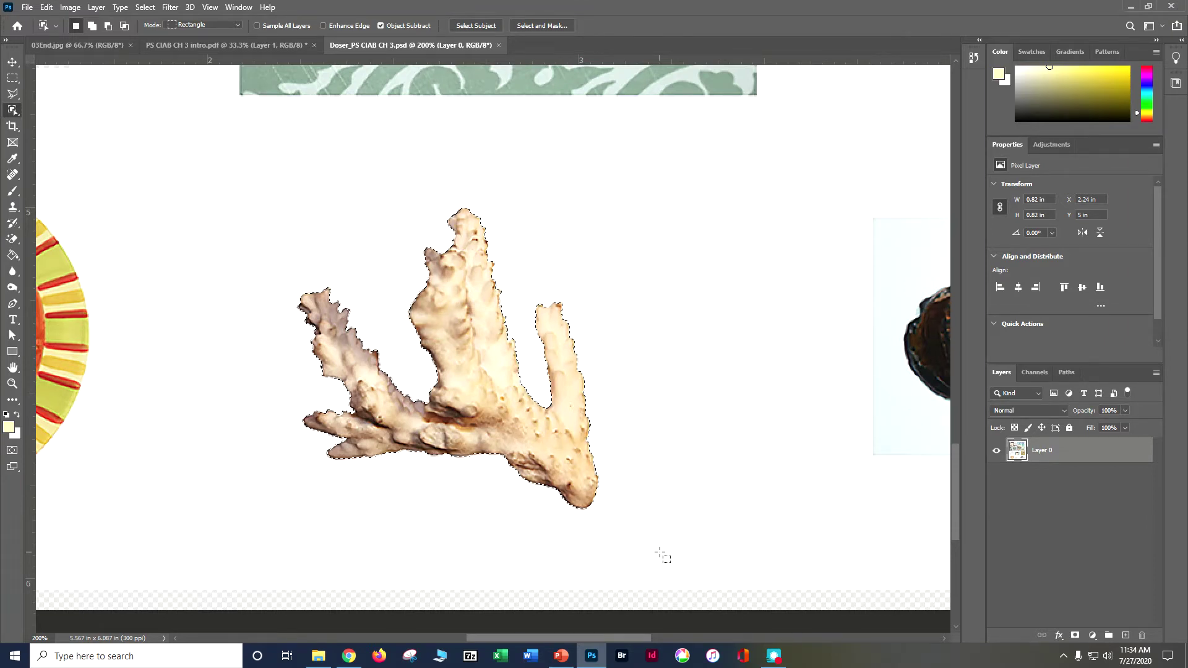
scroll(661, 554, "down", 5)
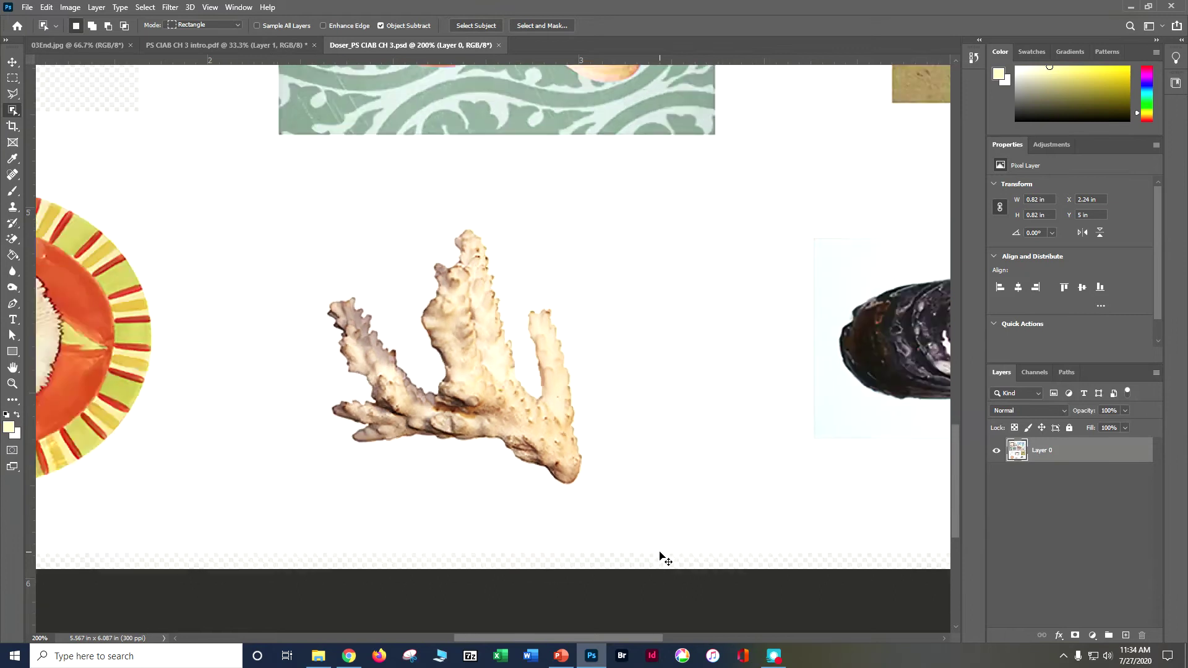
scroll(662, 557, "down", 1)
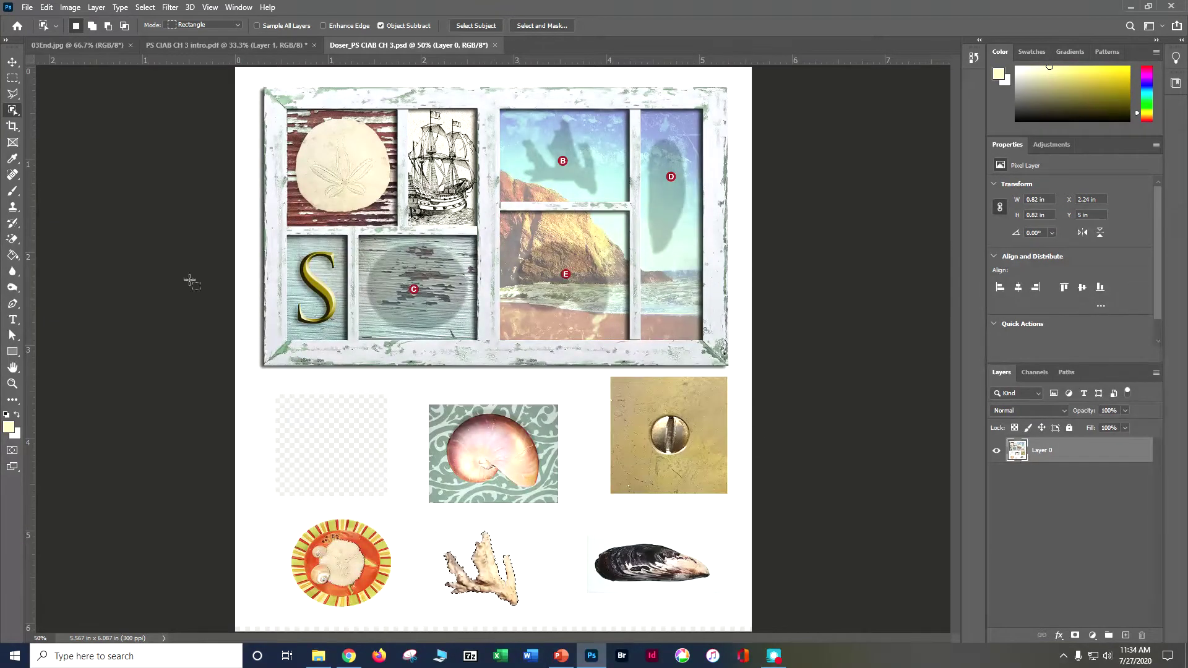
Step: Drag the coral into pane B, deselect, and save the PSD
key("v")
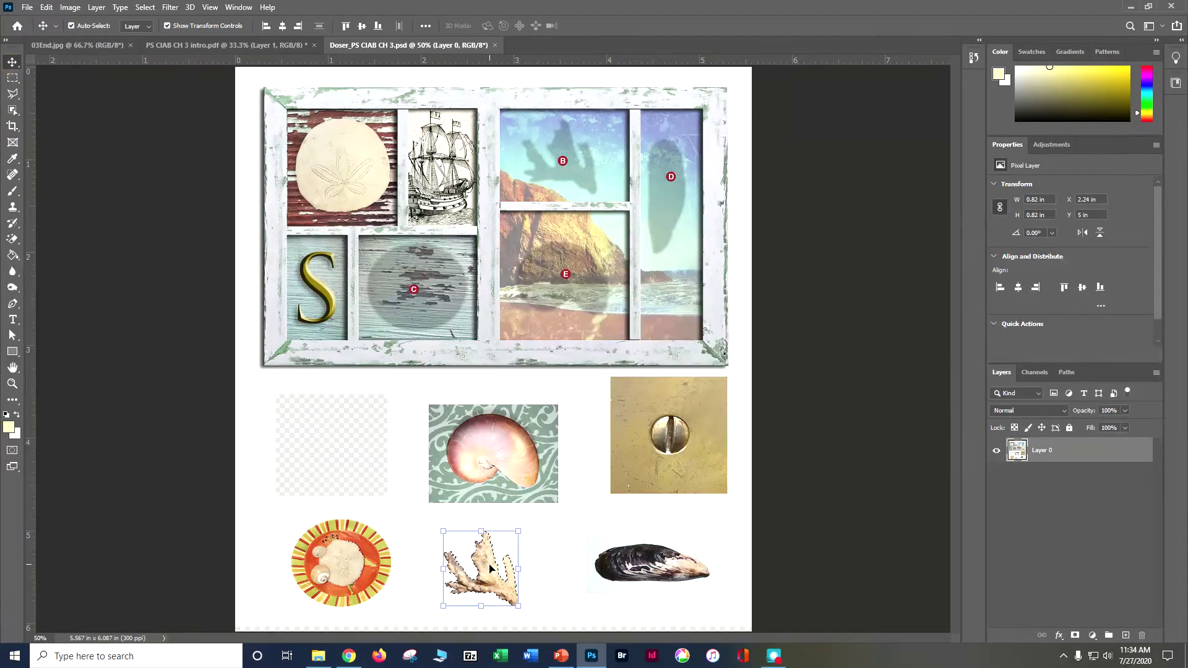
left_click_drag(482, 569, 562, 161)
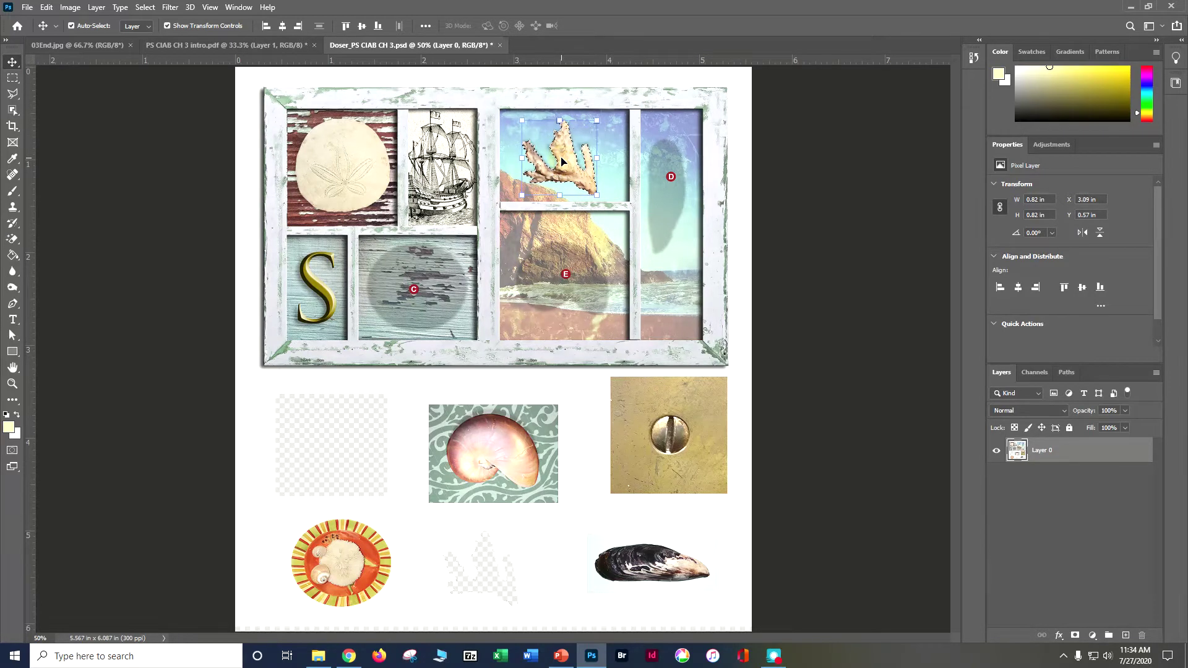
key("ctrl+d")
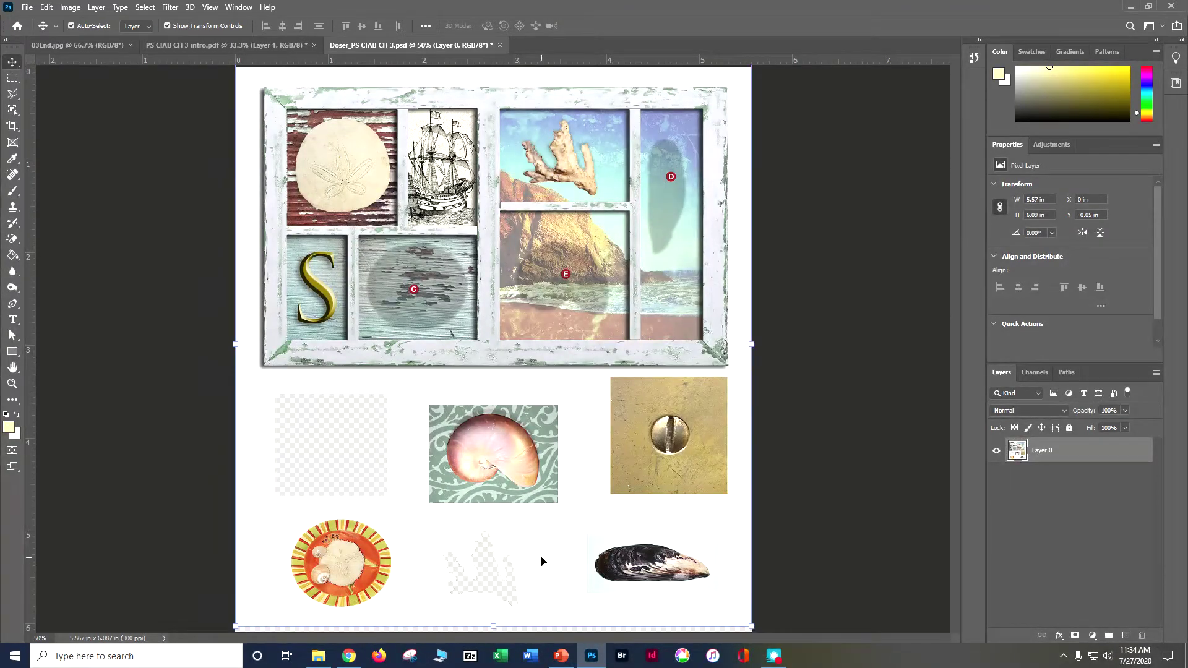
key("ctrl+s")
Step: Zoom and pan to frame the striped plate with its two shells and white urchin
left_click(12, 383)
left_click_drag(266, 508, 388, 588)
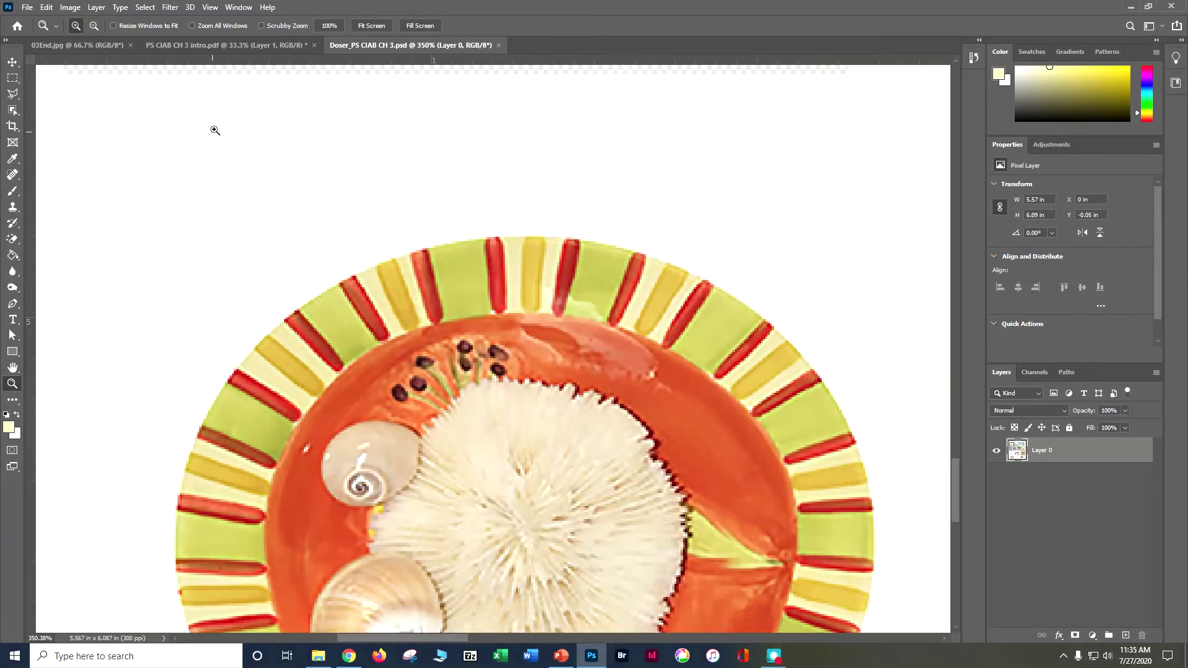
left_click(261, 25)
left_click_drag(346, 275, 318, 214)
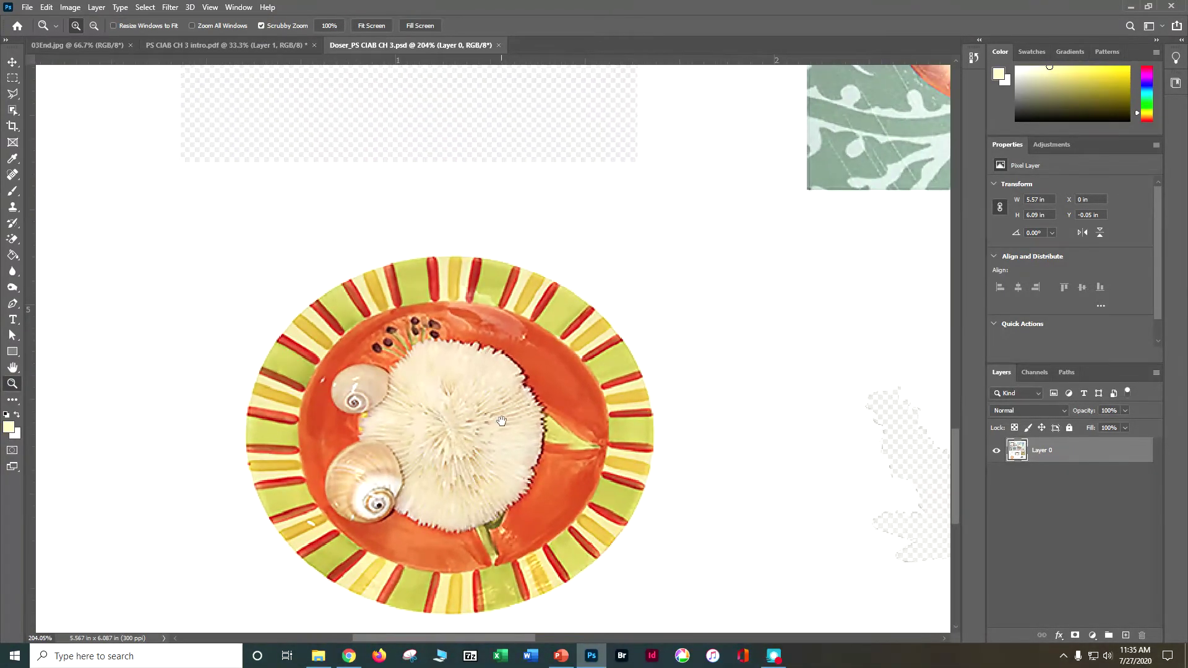
left_click_drag(472, 426, 413, 355)
mouse_move(265, 209)
left_mouse_down()
mouse_move(293, 225)
mouse_move(272, 214)
left_mouse_up()
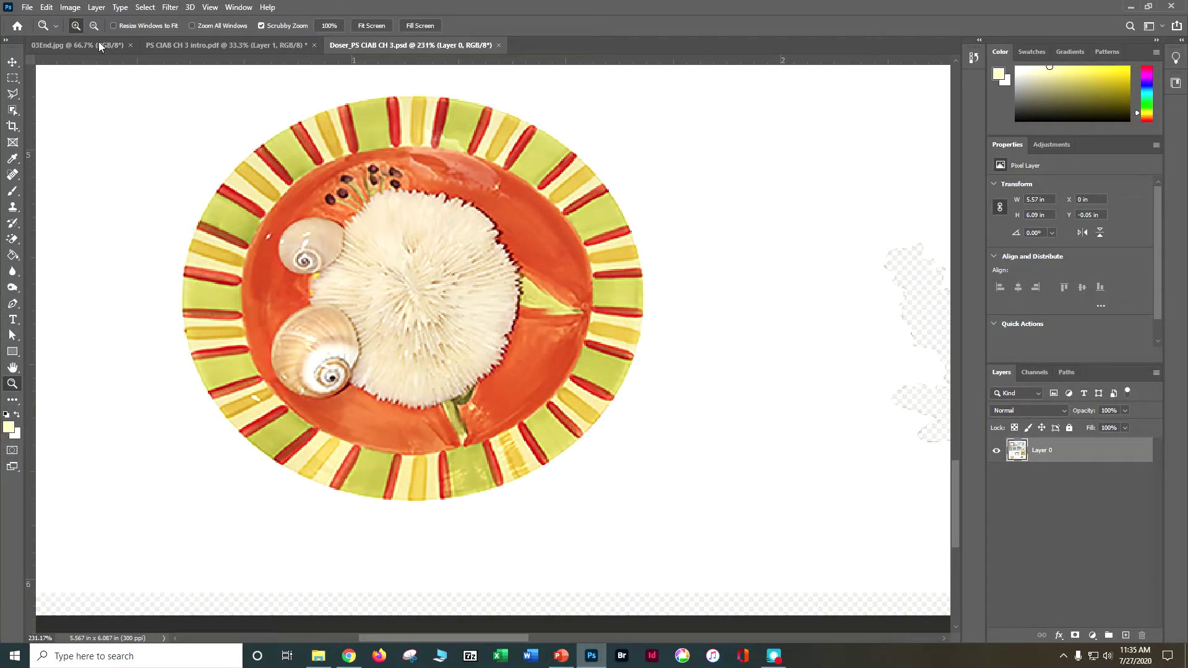
left_click_drag(13, 78, 38, 91)
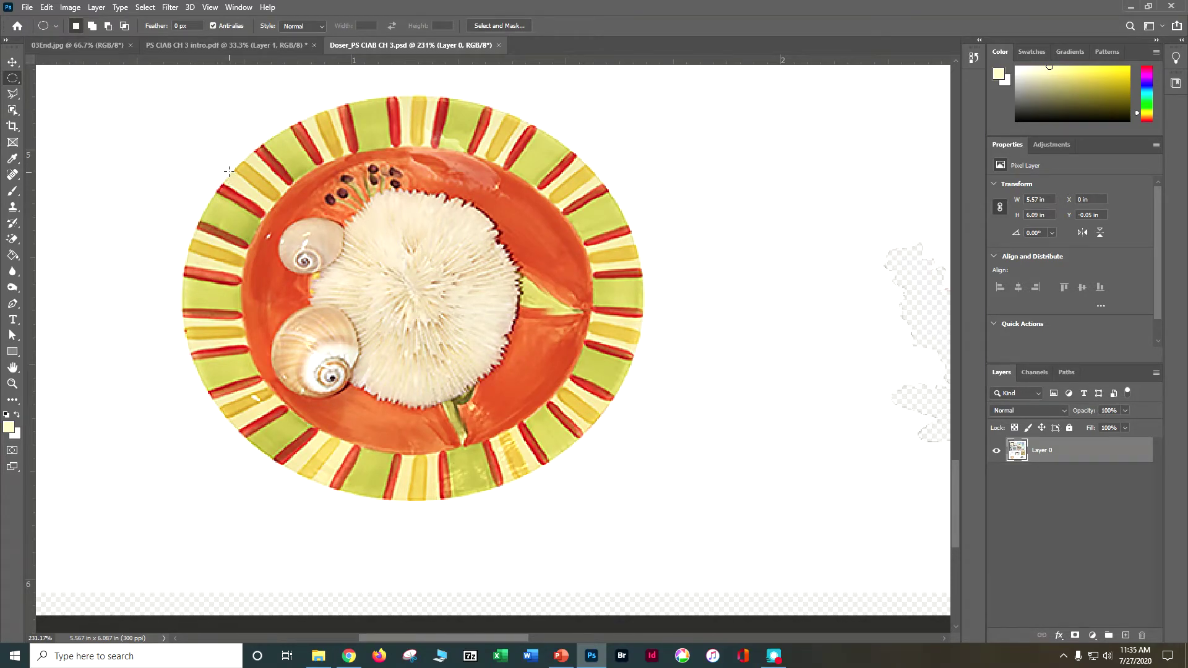
Step: Fit an oval marquee to the plate's rim, then fit the whole canvas on screen
left_click_drag(218, 144, 645, 499)
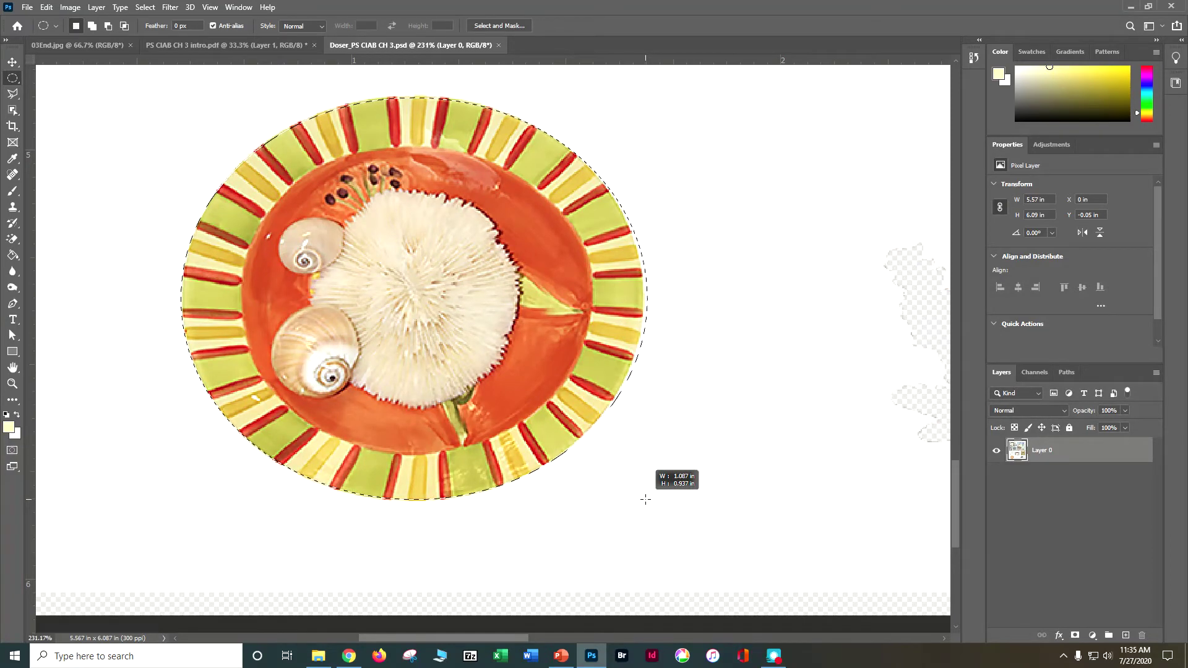
left_click_drag(646, 499, 642, 499)
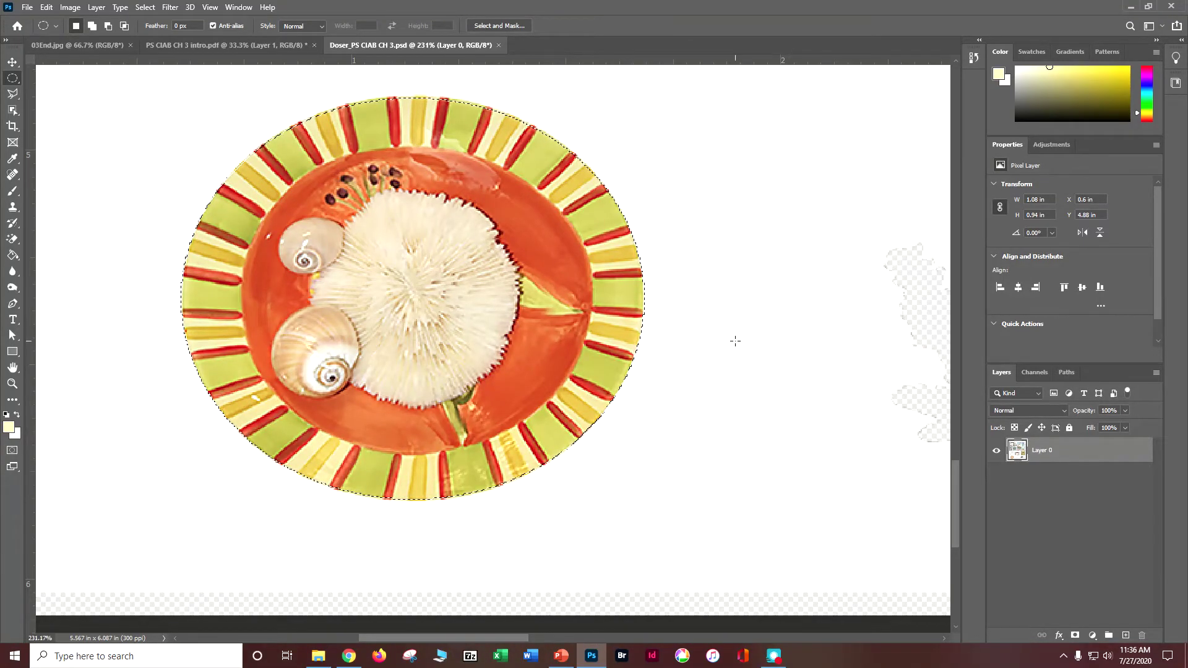
left_click(210, 7)
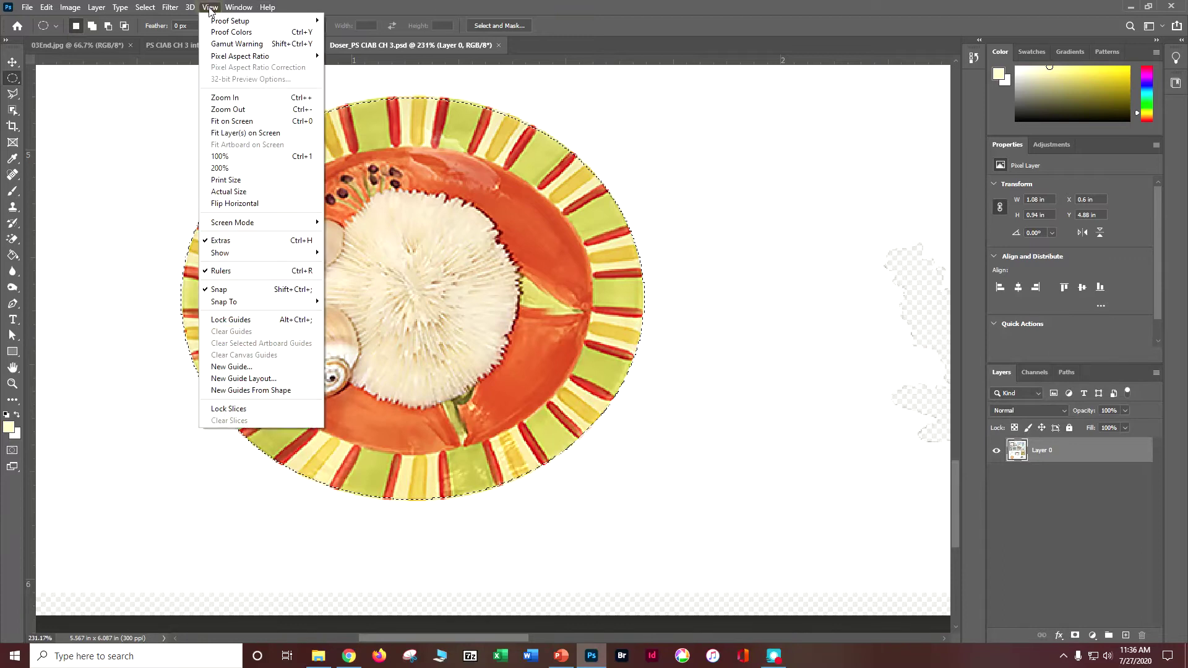
left_click(232, 121)
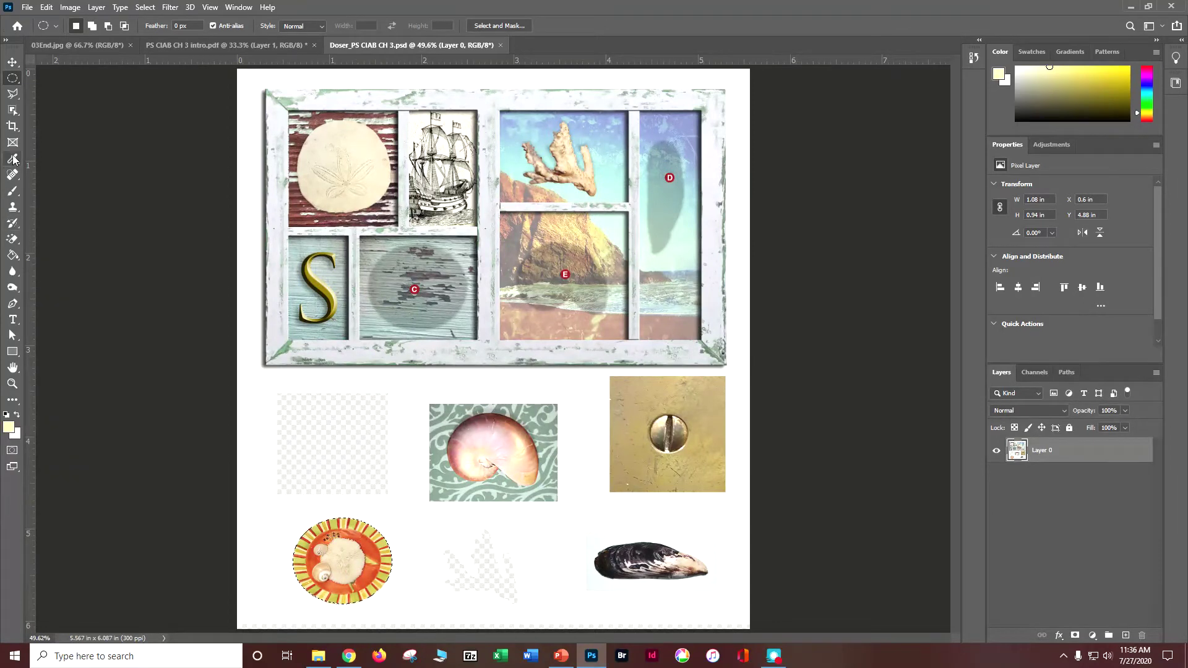
Step: Drag the selected plate into the frame's C pane and deselect it
left_click(12, 62)
left_click_drag(334, 573, 413, 287)
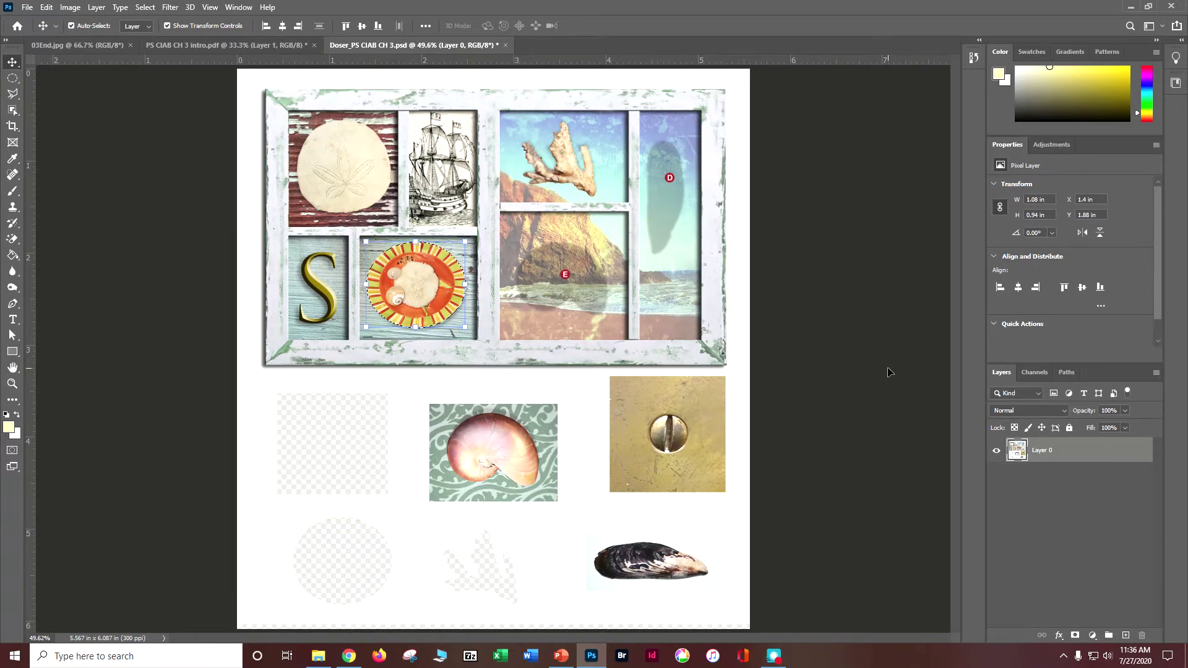
key("ctrl+d")
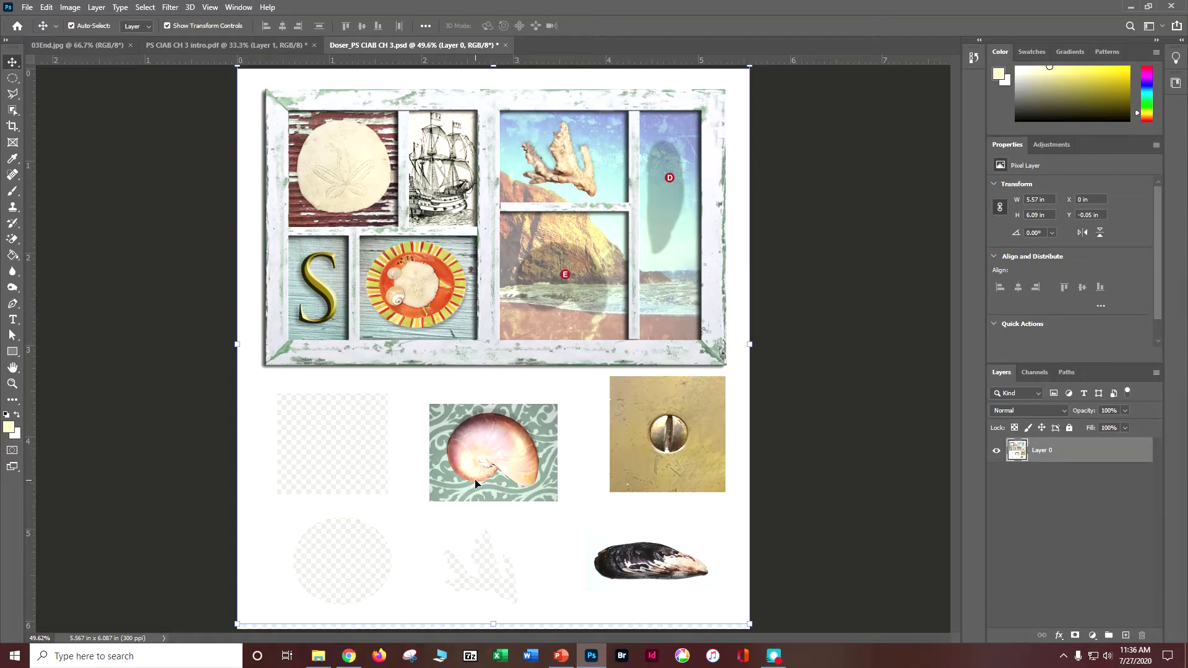
Step: Zoom in near the nautilus shell and screw, then pan the view up and left
left_click(11, 385)
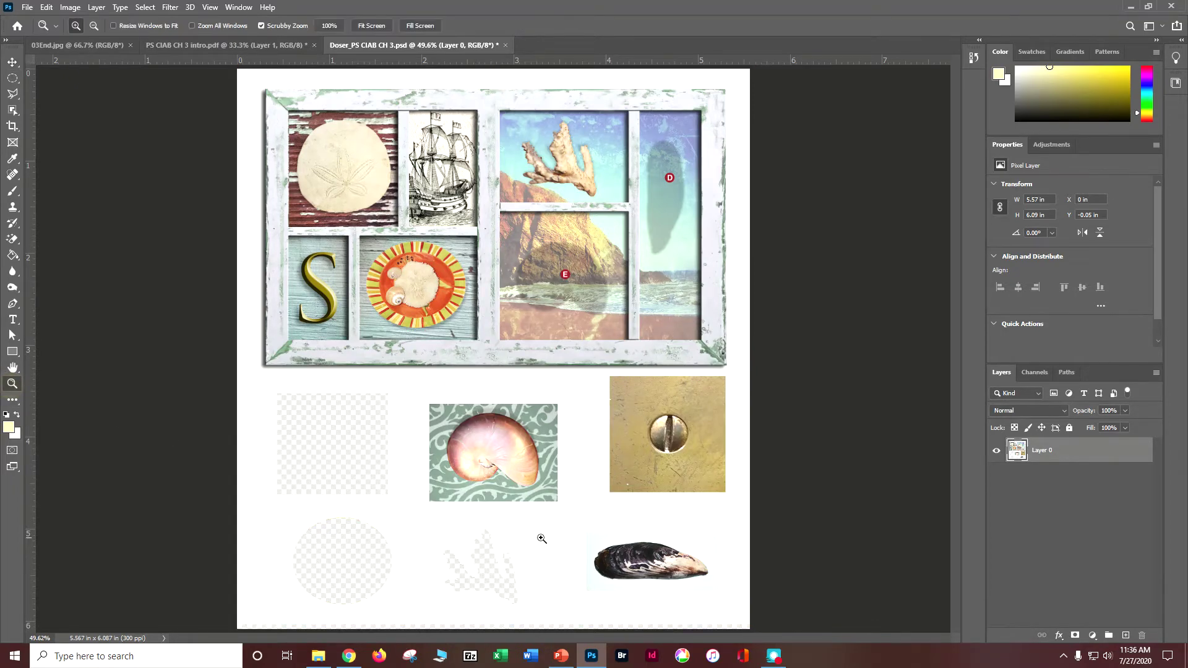
left_click_drag(565, 549, 636, 528)
left_click_drag(606, 461, 618, 490)
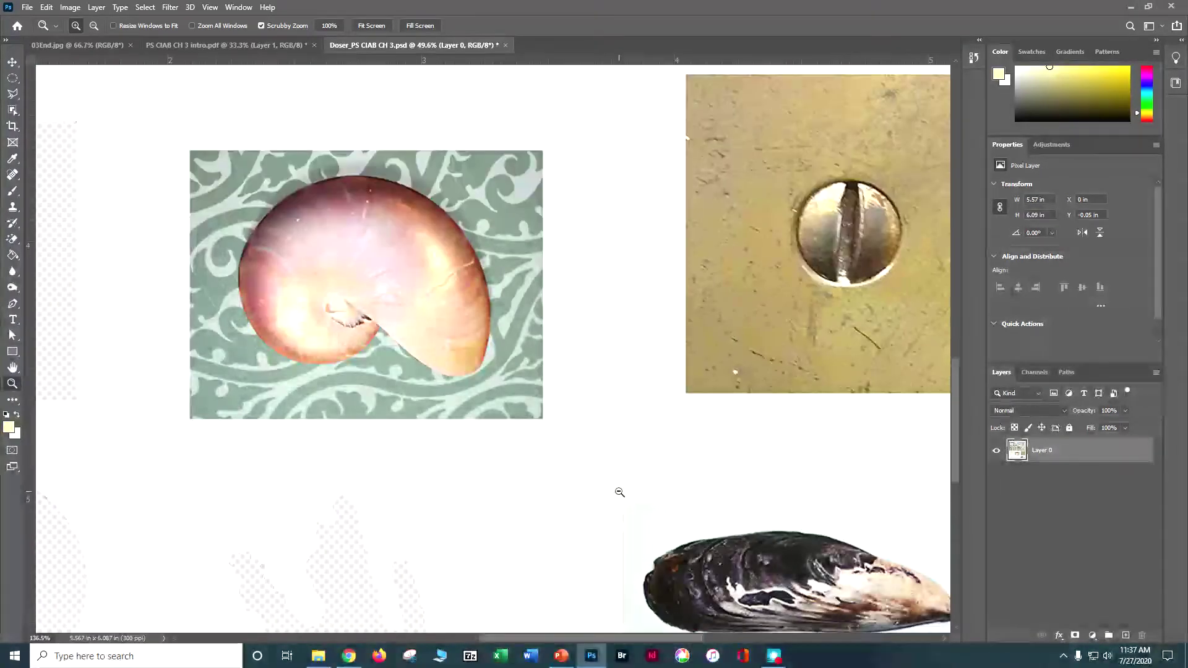
left_click_drag(647, 557, 278, 329)
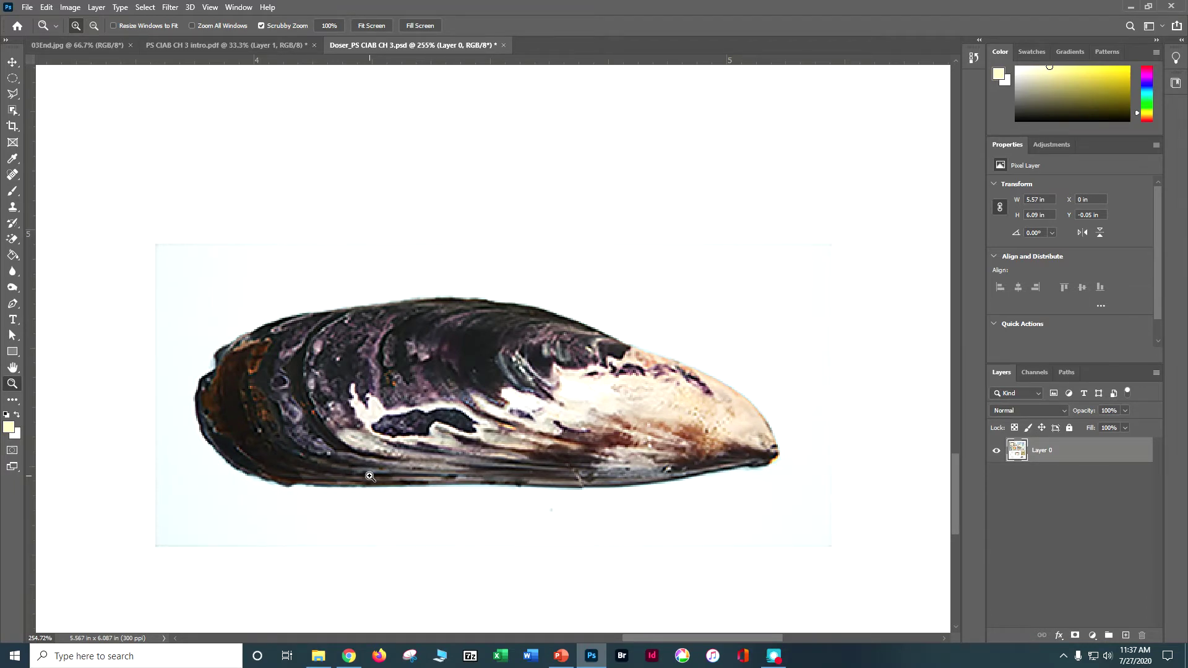
Step: Switch the lasso slot from the Polygonal Lasso to the freehand Lasso Tool
left_click(14, 93)
right_click(16, 93)
left_click(46, 92)
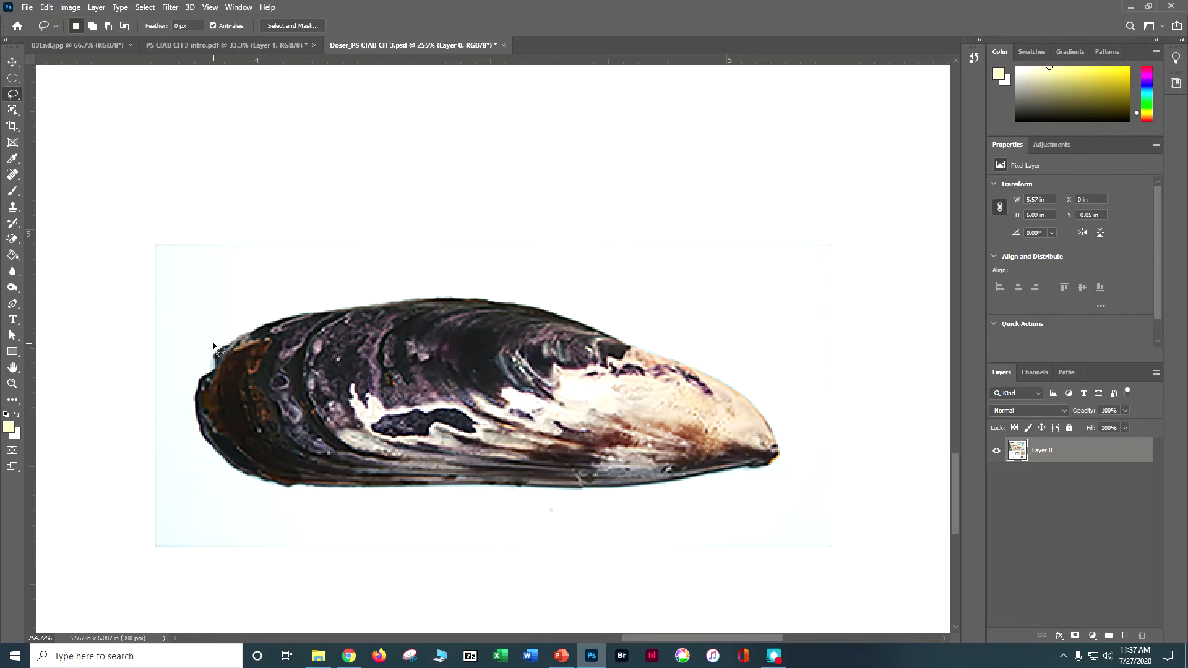
left_click_drag(217, 354, 260, 336)
mouse_move(329, 311)
left_mouse_down()
mouse_move(463, 297)
mouse_move(603, 329)
mouse_move(732, 391)
mouse_move(767, 425)
mouse_move(773, 460)
left_mouse_up()
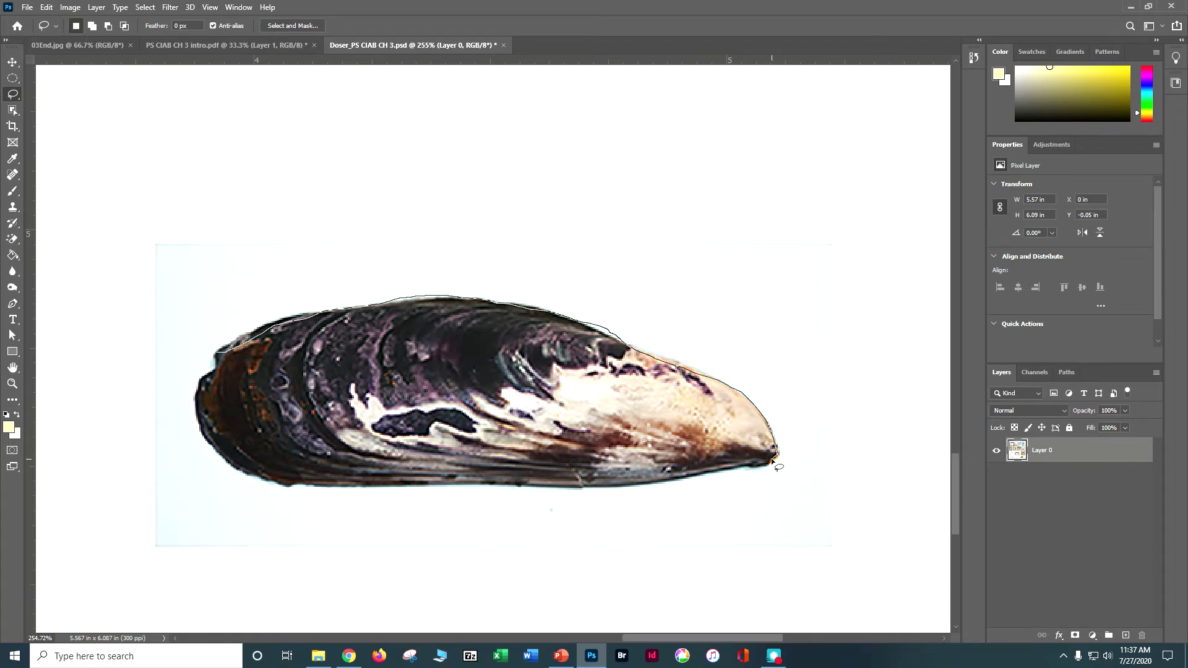
mouse_move(773, 461)
left_mouse_down()
mouse_move(663, 494)
mouse_move(462, 506)
left_mouse_up()
mouse_move(287, 498)
left_mouse_down()
mouse_move(202, 450)
mouse_move(194, 401)
mouse_move(216, 354)
left_mouse_up()
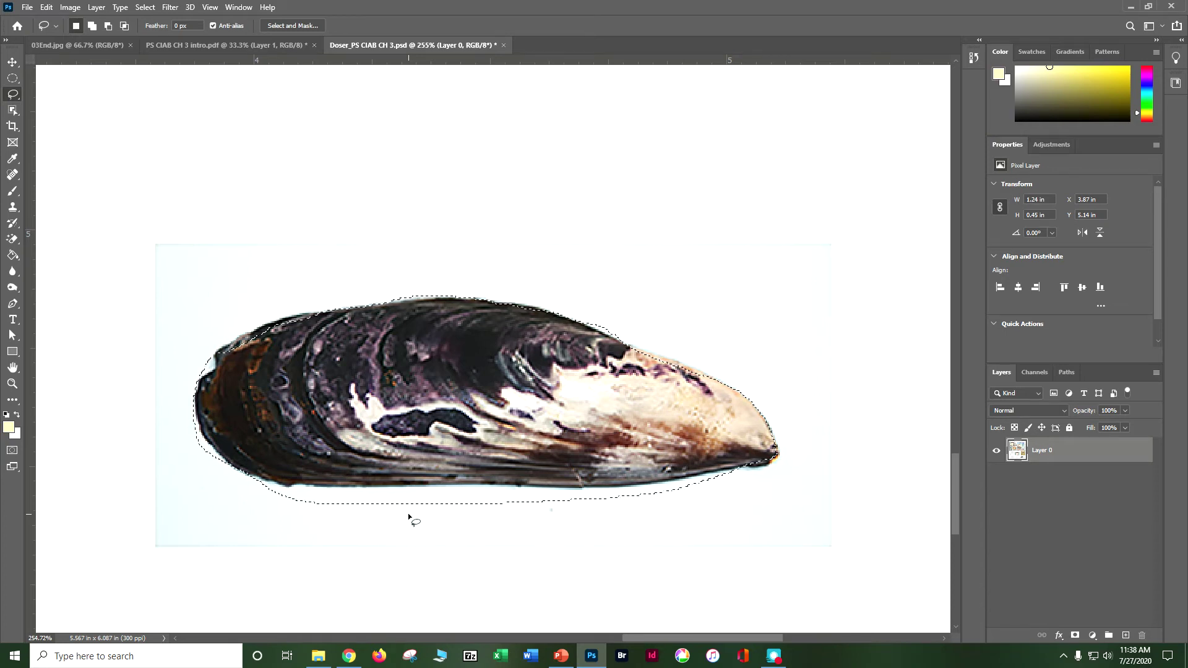
key("ctrl+d")
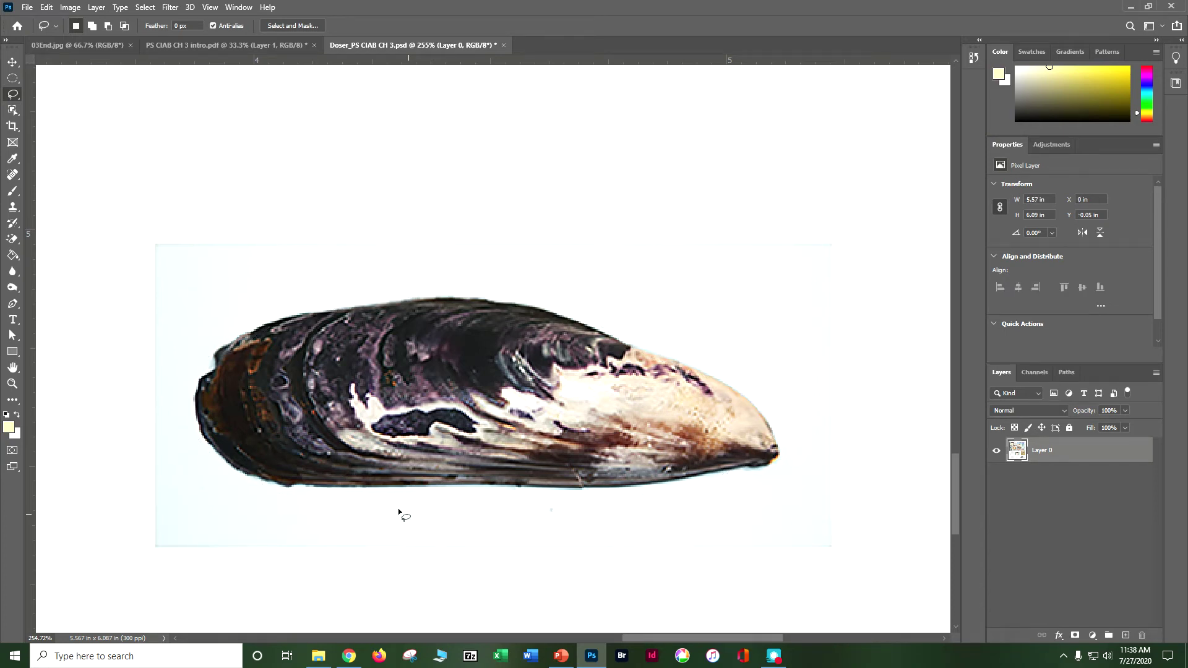
mouse_move(291, 488)
left_mouse_down()
mouse_move(336, 493)
mouse_move(327, 500)
left_mouse_up()
left_click_drag(287, 486, 472, 488)
mouse_move(472, 488)
left_mouse_down()
mouse_move(637, 489)
mouse_move(770, 468)
left_mouse_up()
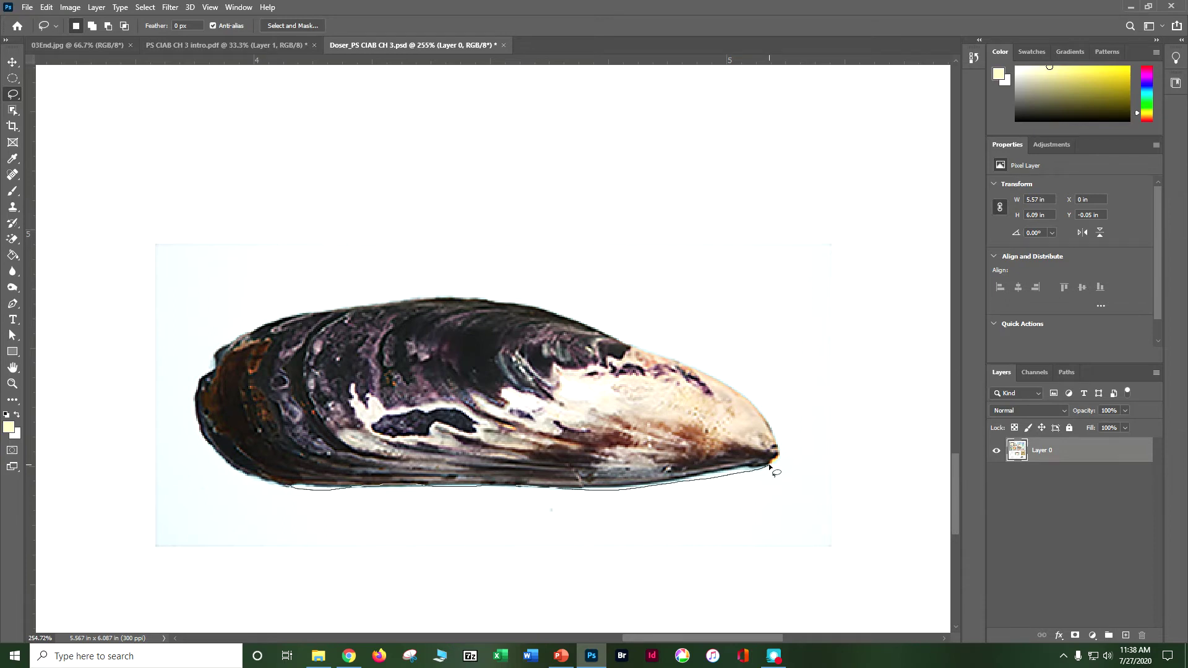
left_click_drag(770, 466, 767, 459)
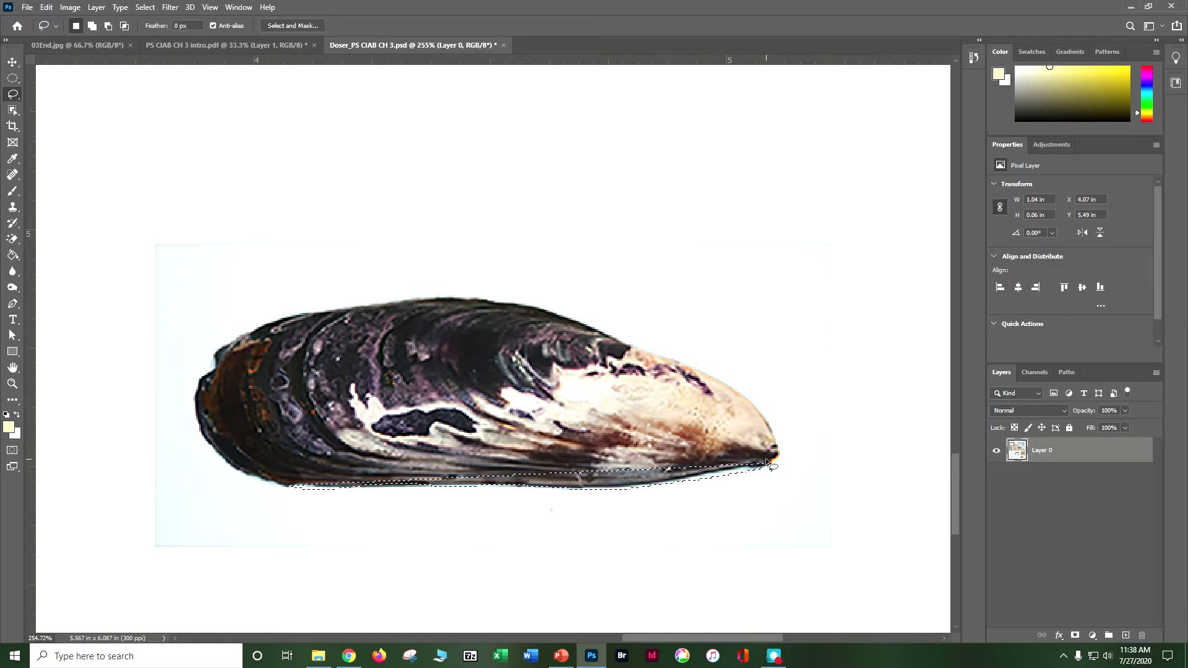
left_click(409, 489)
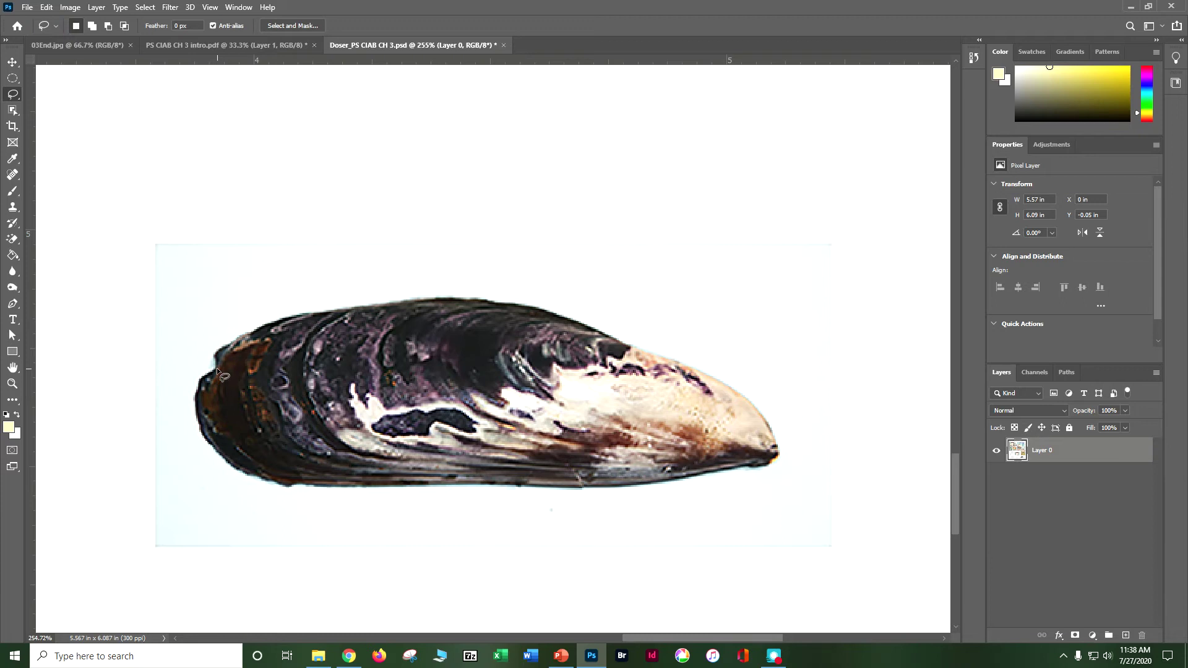
Step: Lasso around the mussel's upper edge and back to its lower-left end, then zoom out
mouse_move(214, 369)
left_mouse_down()
mouse_move(244, 329)
mouse_move(331, 314)
left_mouse_up()
mouse_move(453, 299)
left_mouse_down()
mouse_move(551, 313)
mouse_move(732, 380)
mouse_move(781, 427)
mouse_move(774, 465)
mouse_move(656, 489)
mouse_move(493, 495)
left_mouse_up()
mouse_move(343, 499)
left_mouse_down()
mouse_move(241, 492)
mouse_move(201, 427)
mouse_move(199, 389)
mouse_move(219, 358)
left_mouse_up()
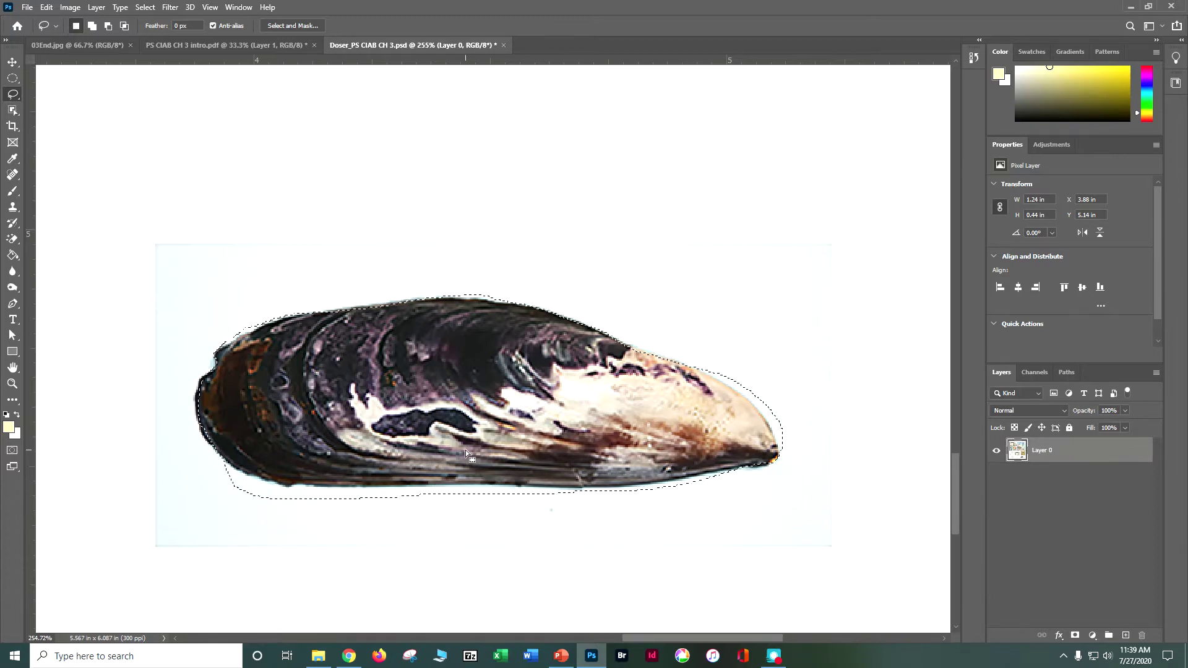
key("ctrl+minus")
key("ctrl+minus")
key("ctrl+minus")
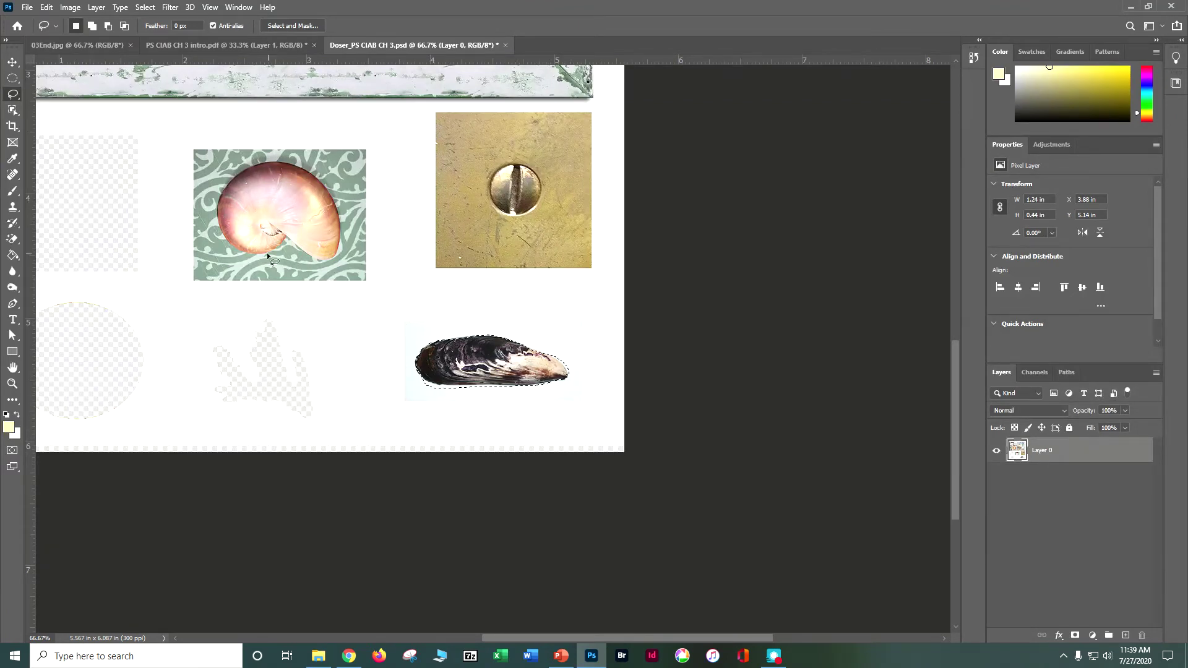
Step: Fit the canvas on screen and drag the mussel up into the frame's D opening
left_click(210, 7)
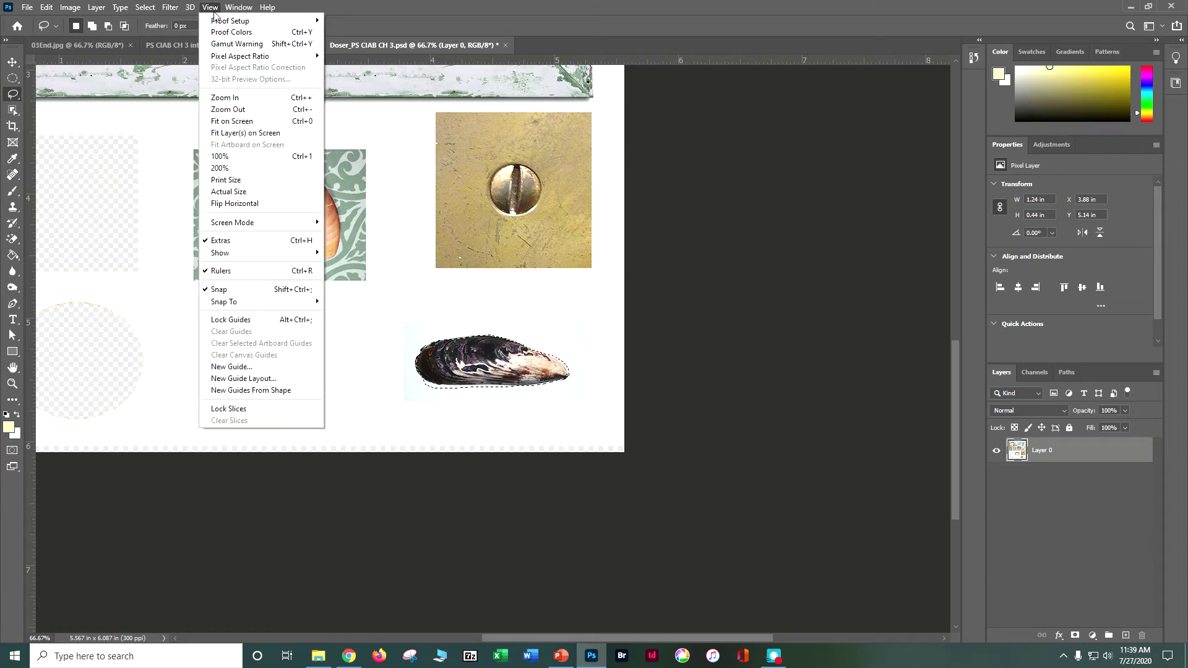
left_click(224, 123)
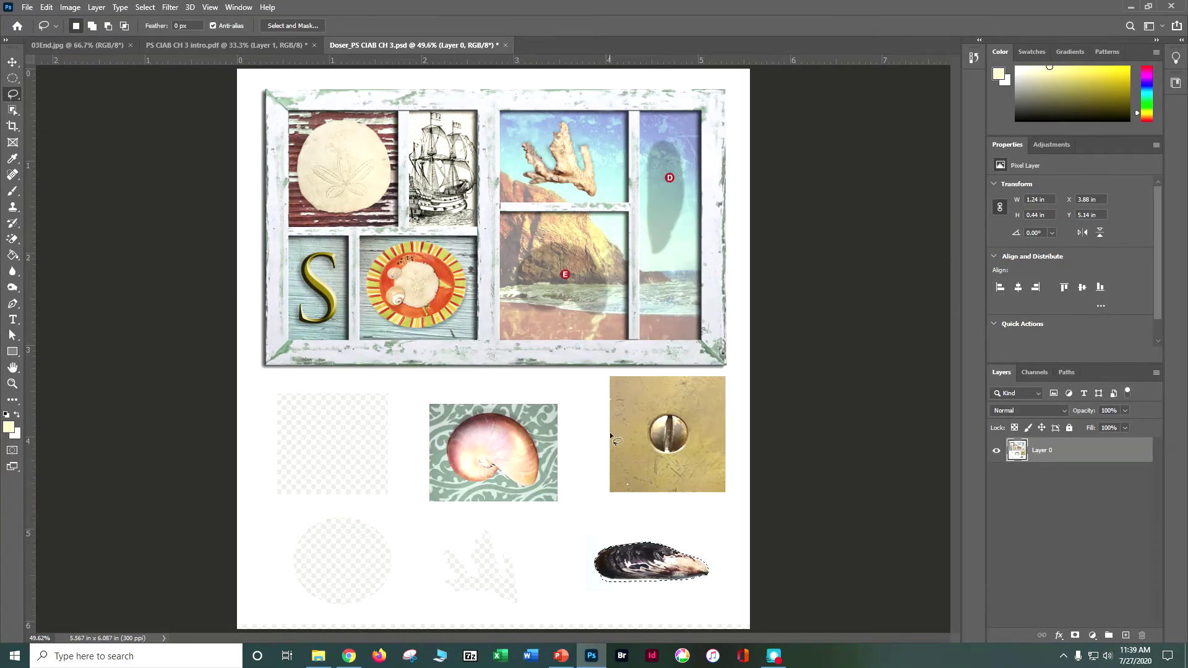
key("v")
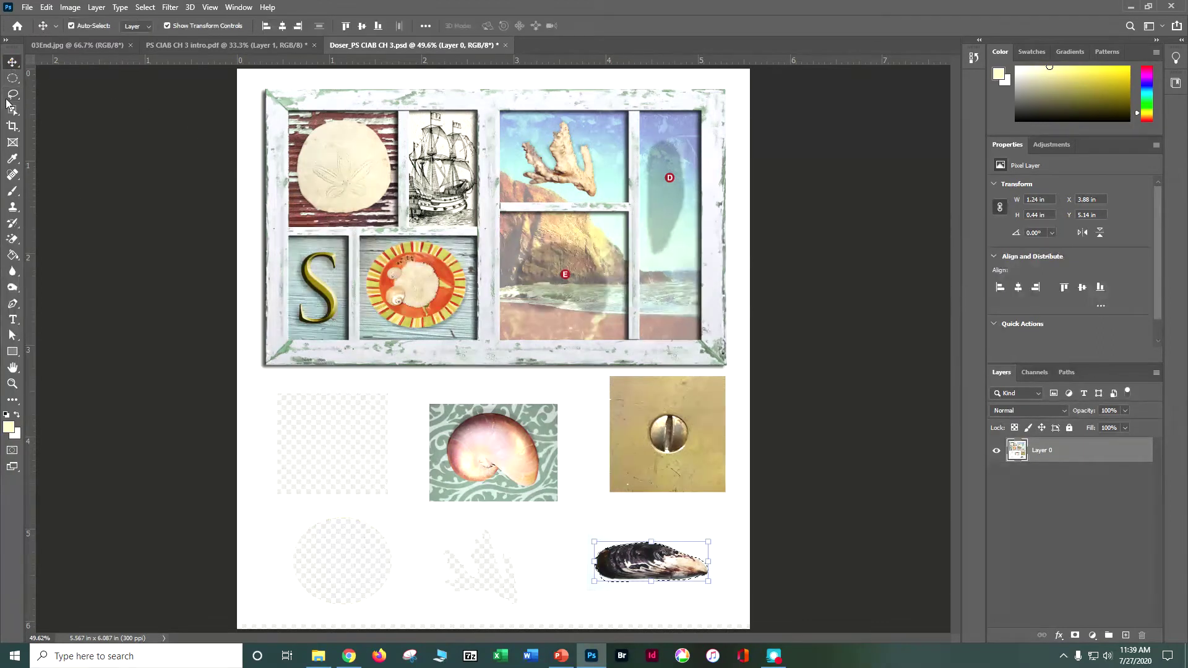
left_click_drag(623, 571, 645, 204)
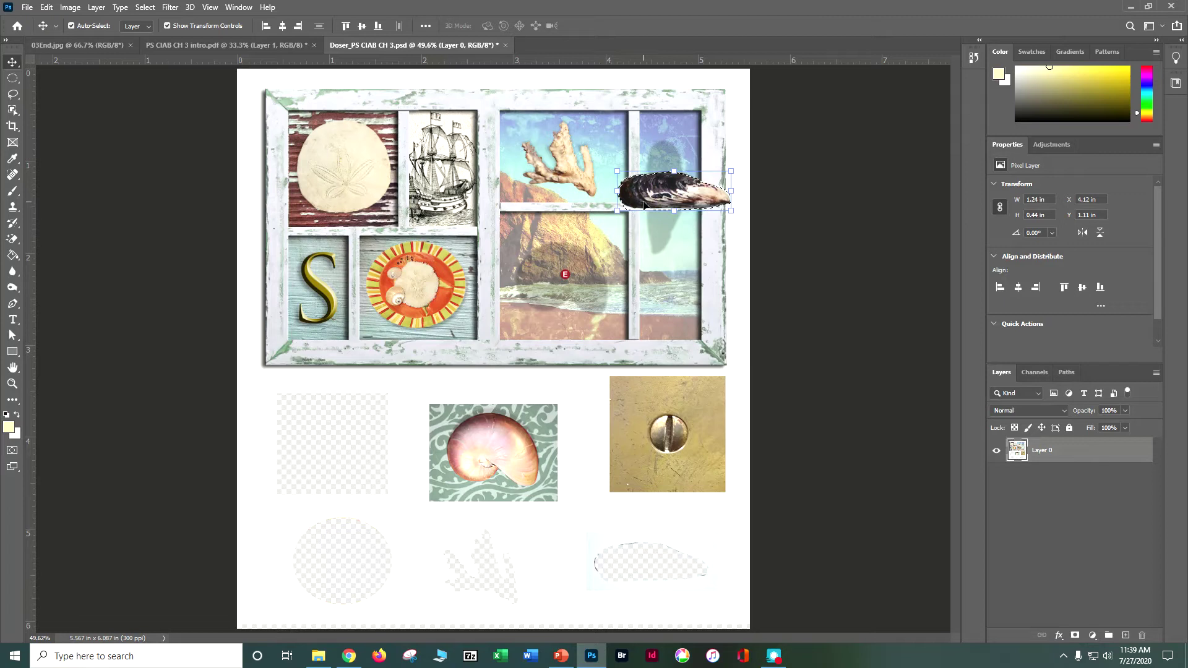
left_click(44, 7)
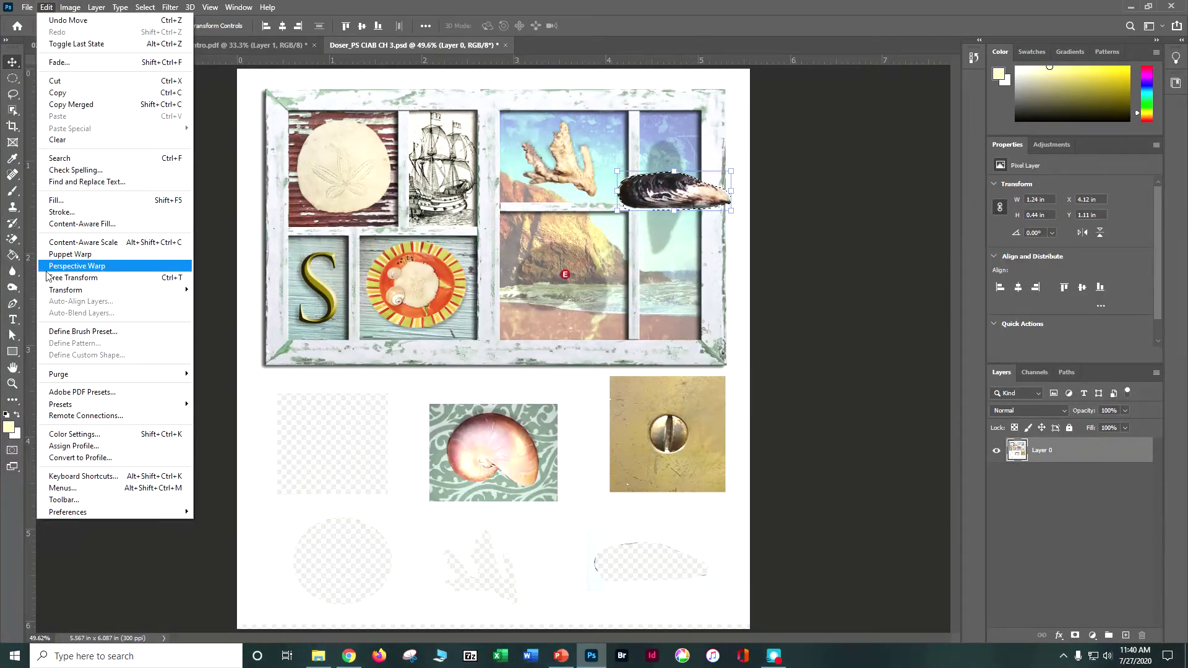
Step: Rotate the mussel about 91° upright and nudge it into the narrow D opening
mouse_move(54, 290)
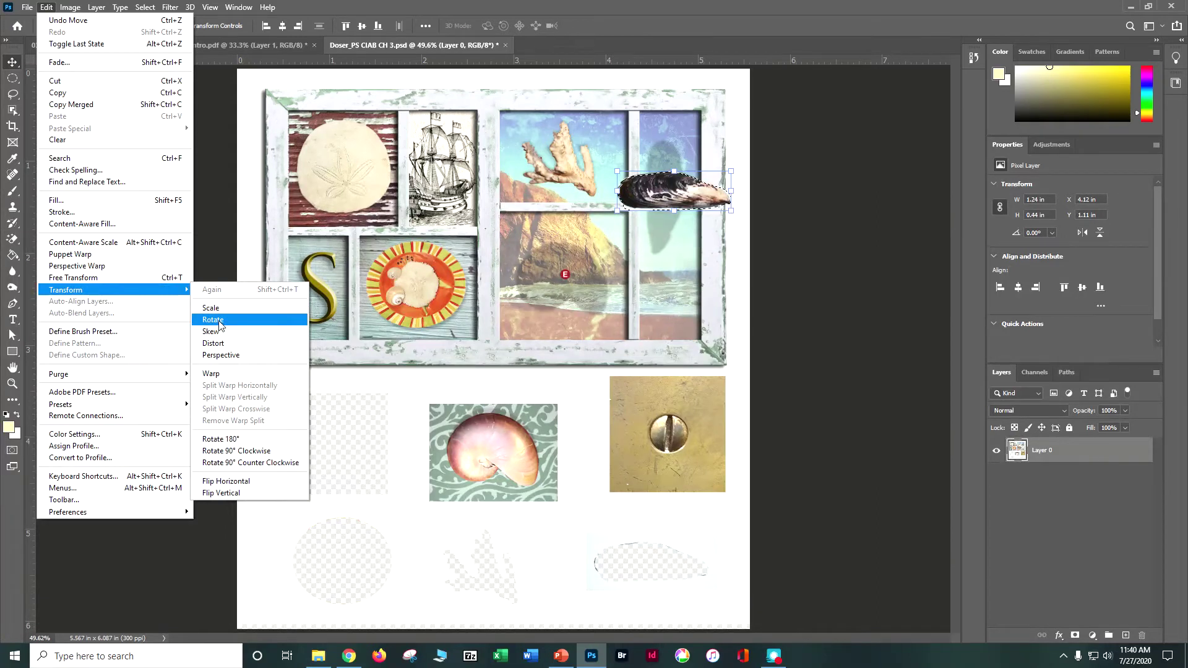
left_click(213, 320)
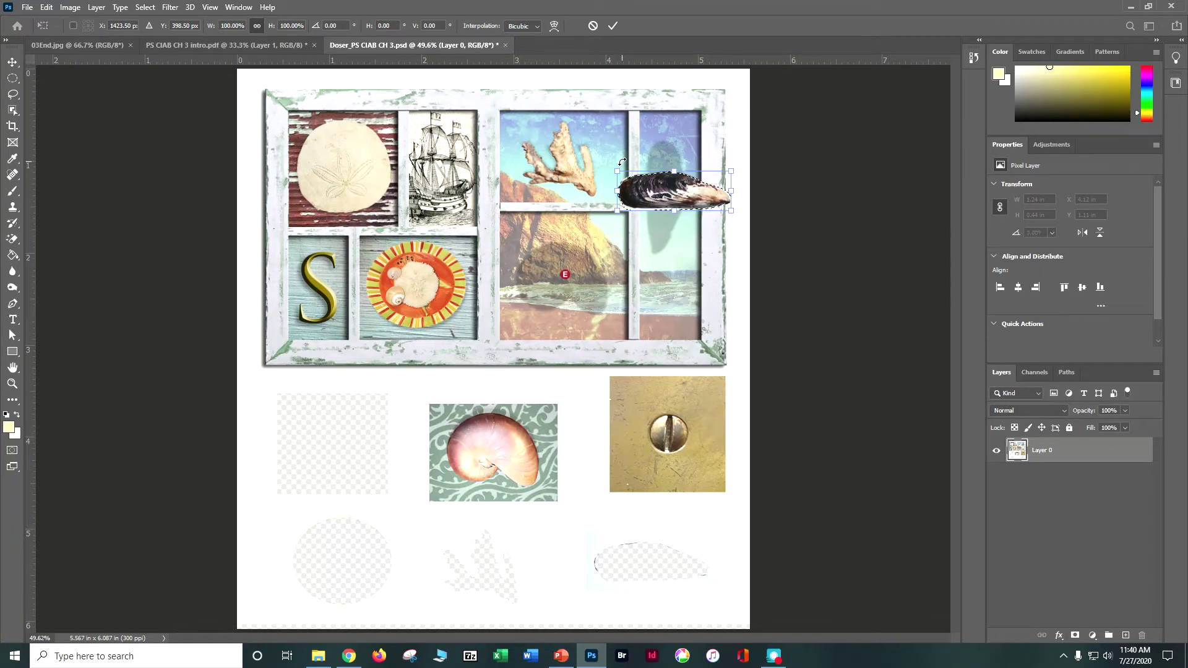
left_click_drag(619, 163, 670, 158)
key("Right")
key("Right")
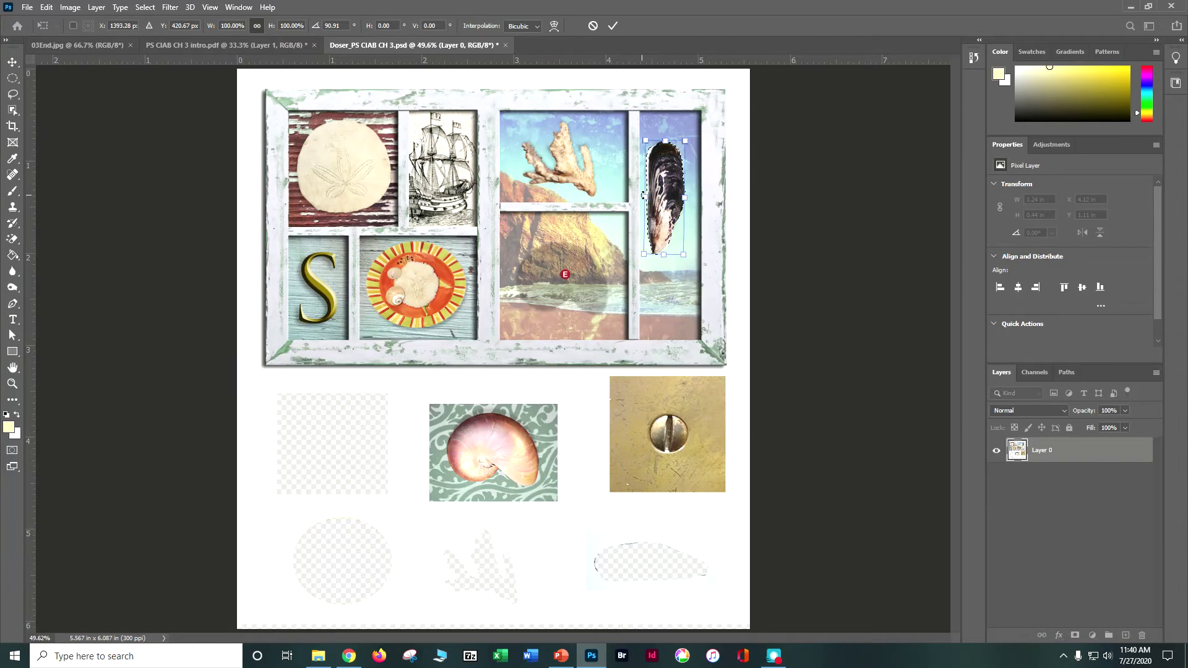
key("Right")
key("Up")
key("Up")
key("Up")
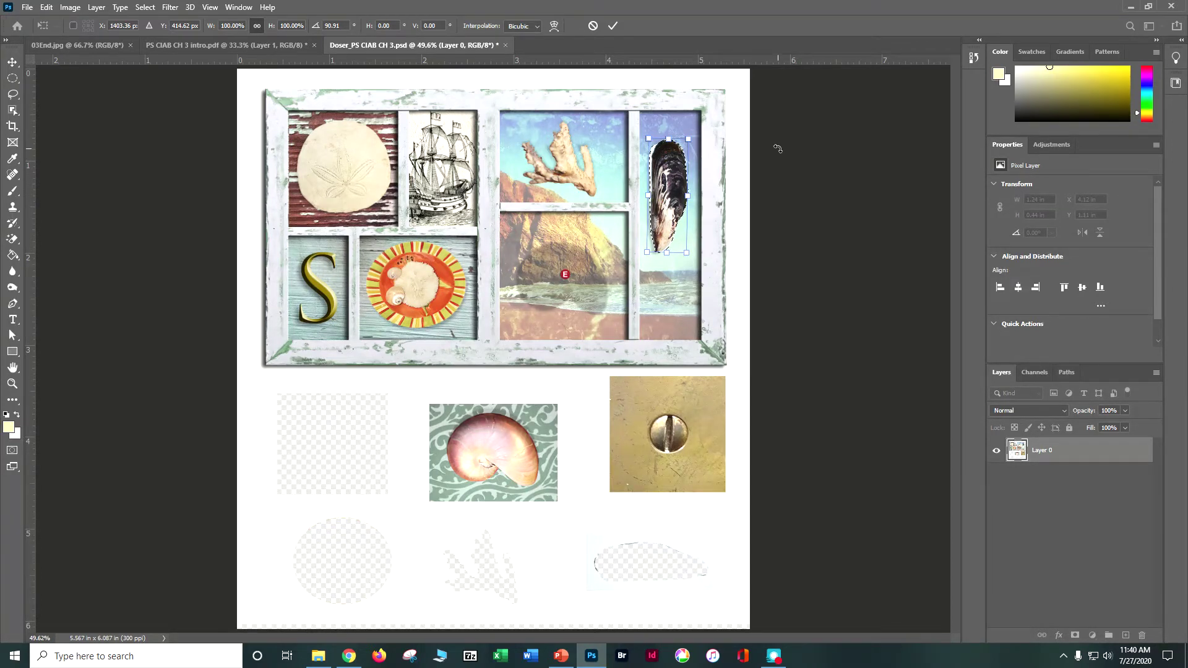
left_click(12, 62)
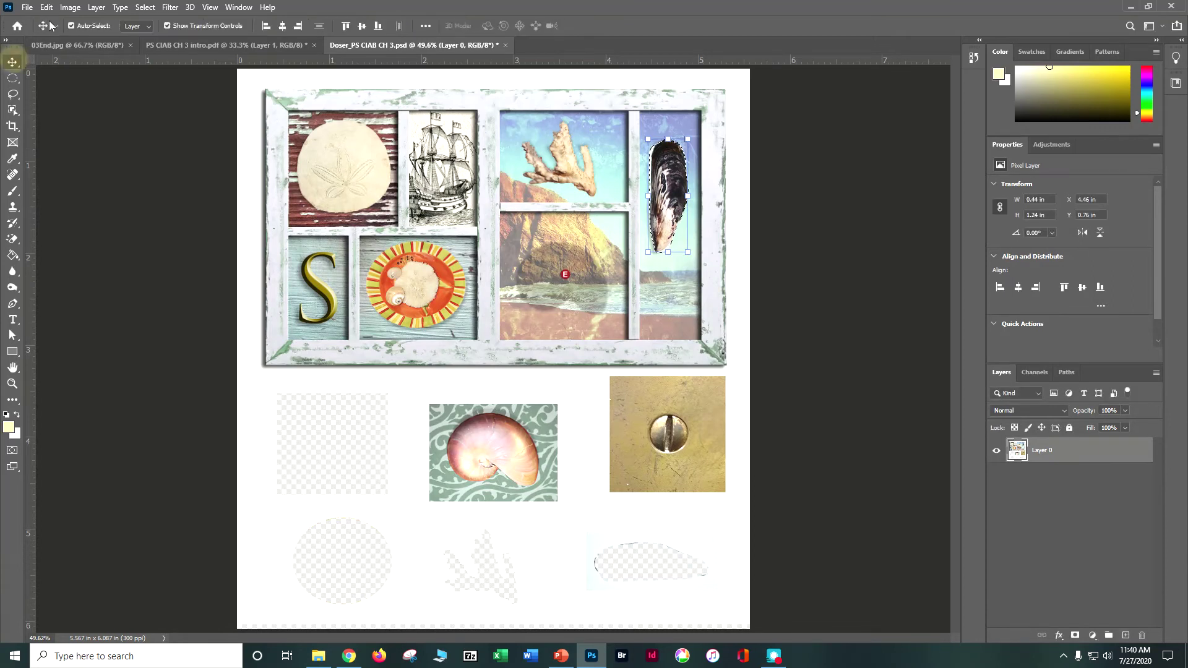
Step: Deselect the mussel and zoom to 200% on the nautilus shell's green patterned tile
key("ctrl+d")
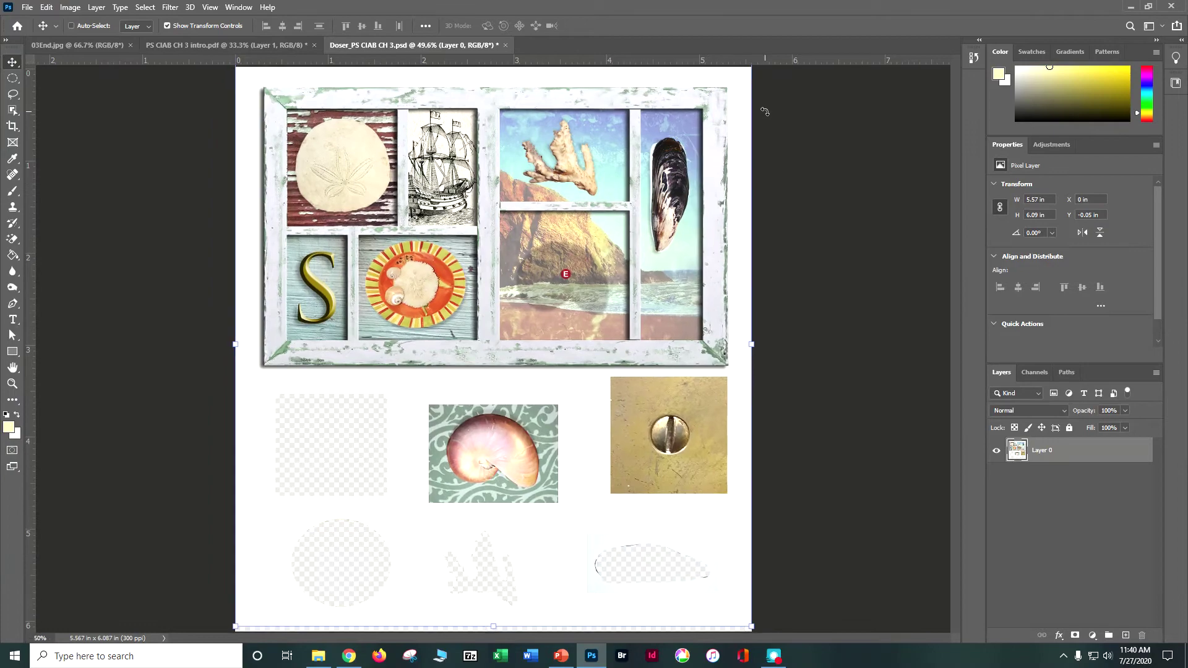
key("ctrl+1")
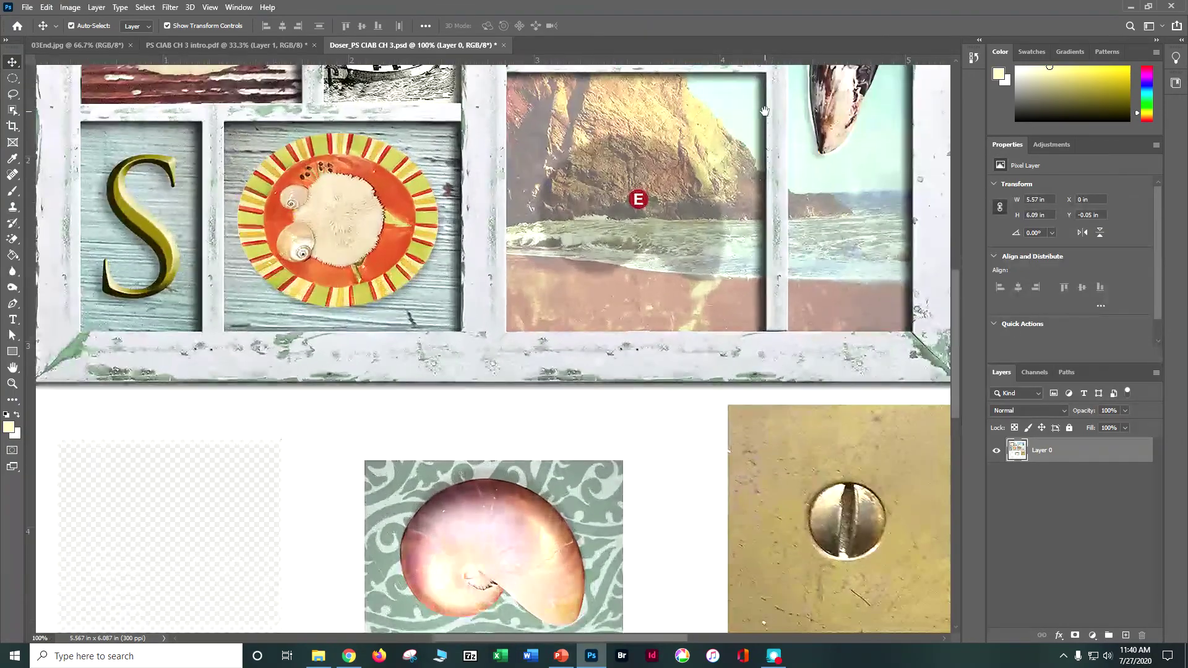
left_click_drag(765, 112, 427, 415)
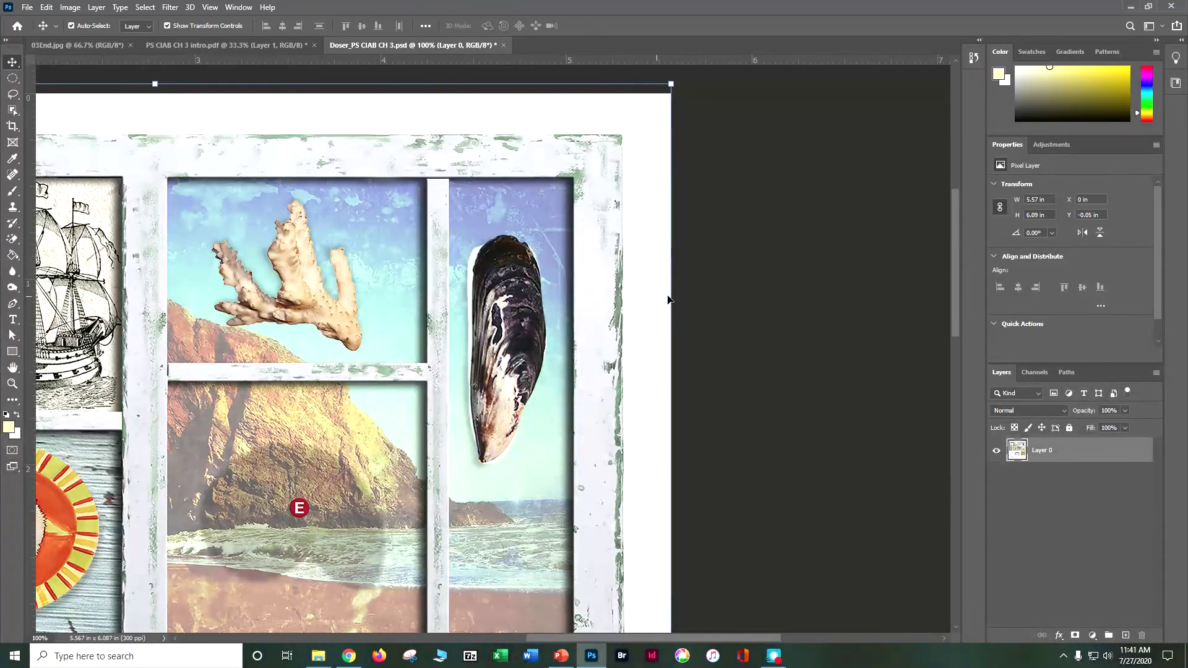
scroll(645, 305, "down", 8)
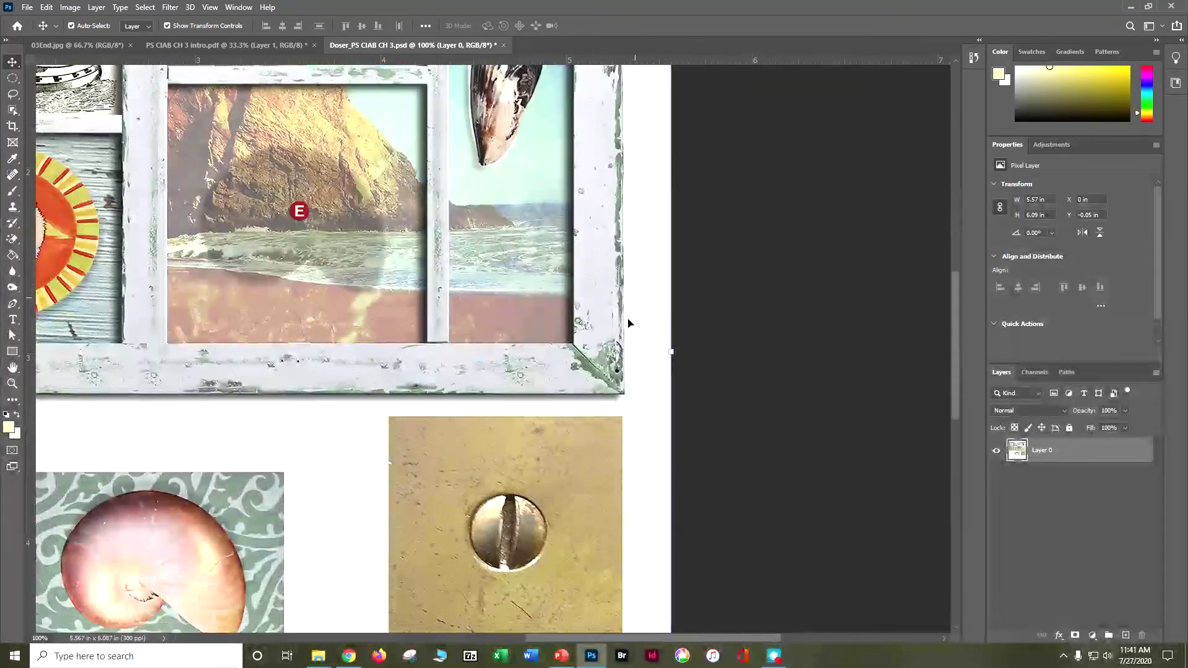
scroll(630, 323, "down", 4)
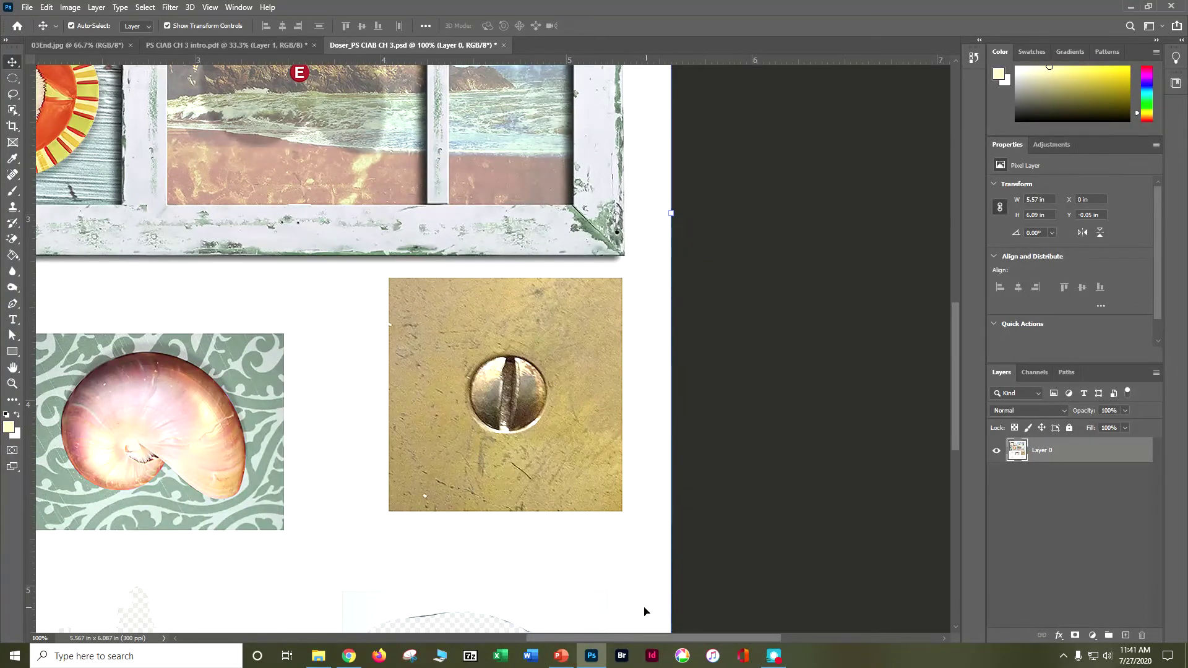
left_click_drag(603, 637, 575, 636)
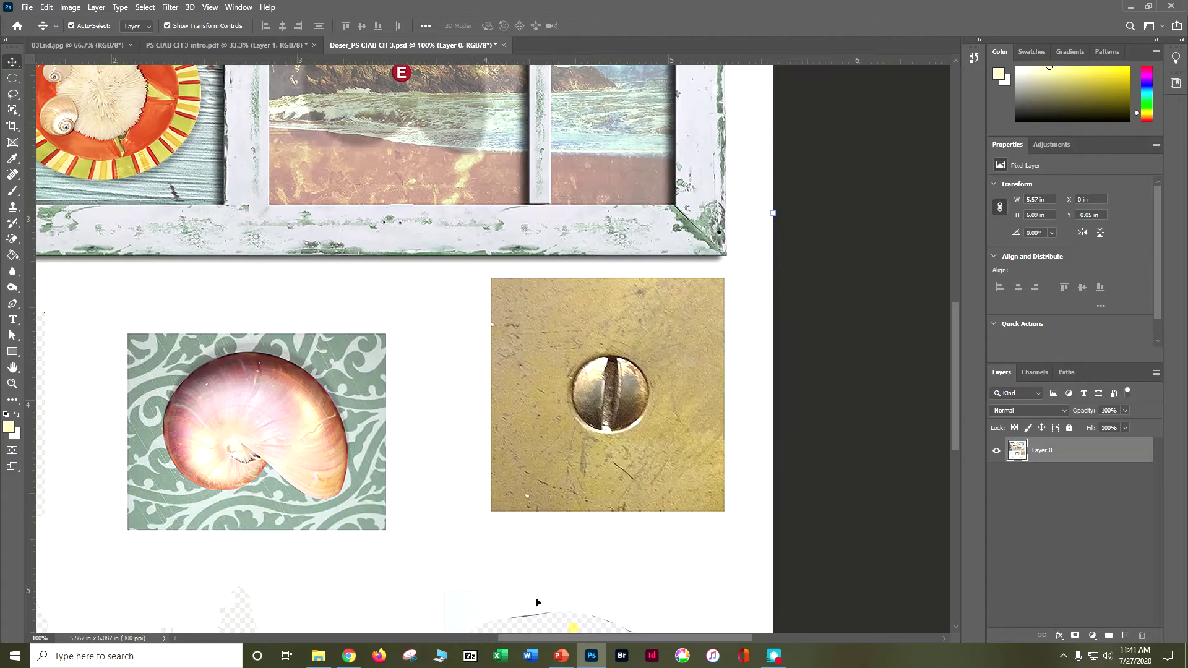
left_click_drag(385, 481, 557, 423)
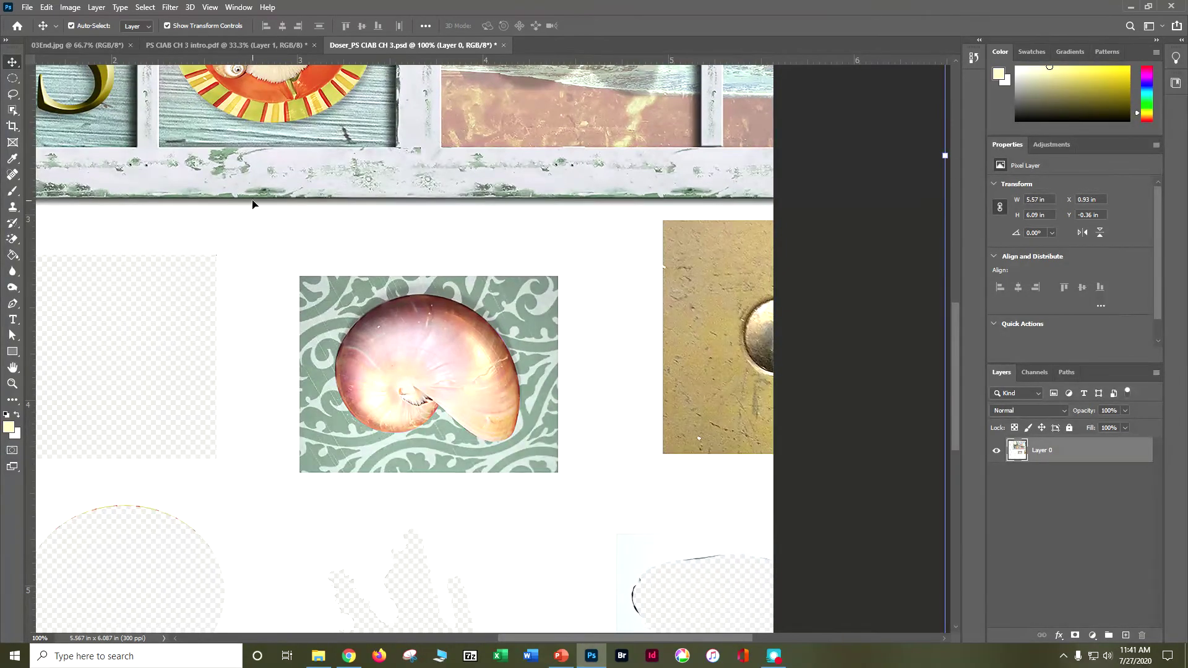
key("ctrl+plus")
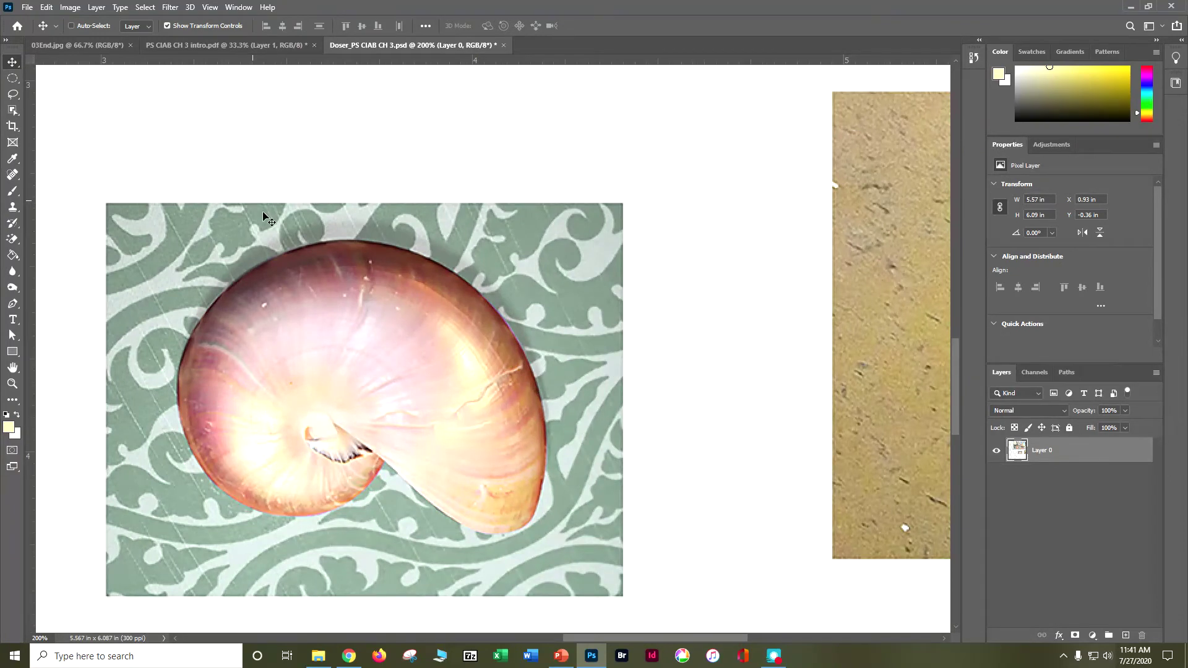
Step: Trace the nautilus shell's outline with the Magnetic Lasso, closing at the start point
left_click(15, 98)
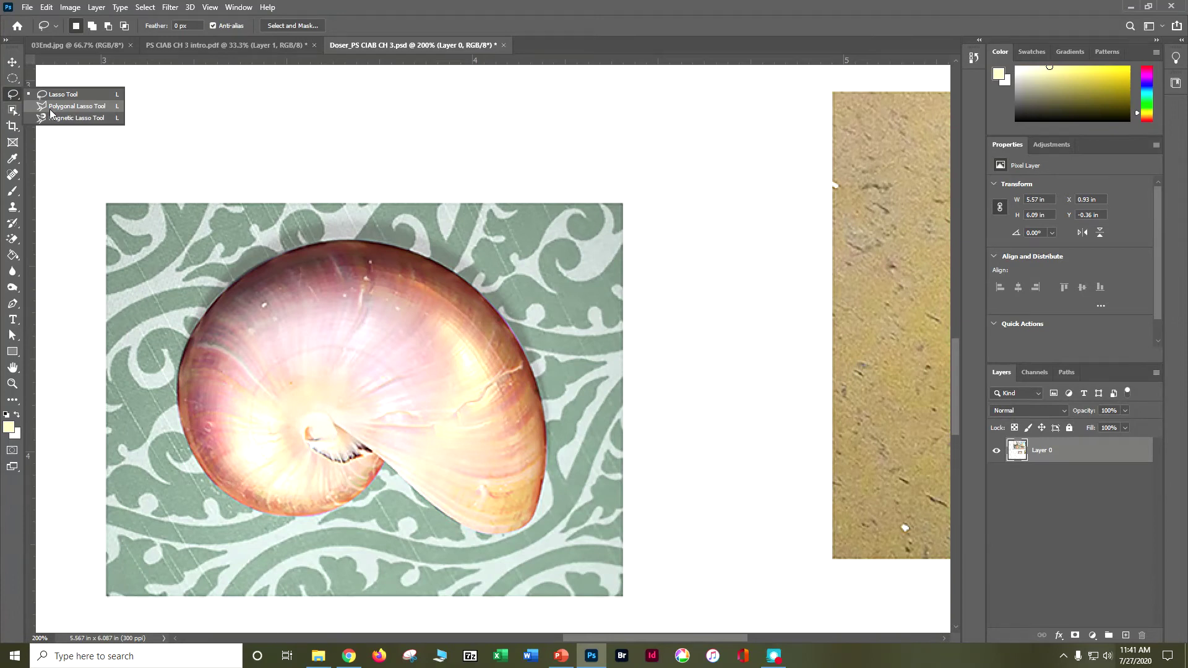
left_click(68, 118)
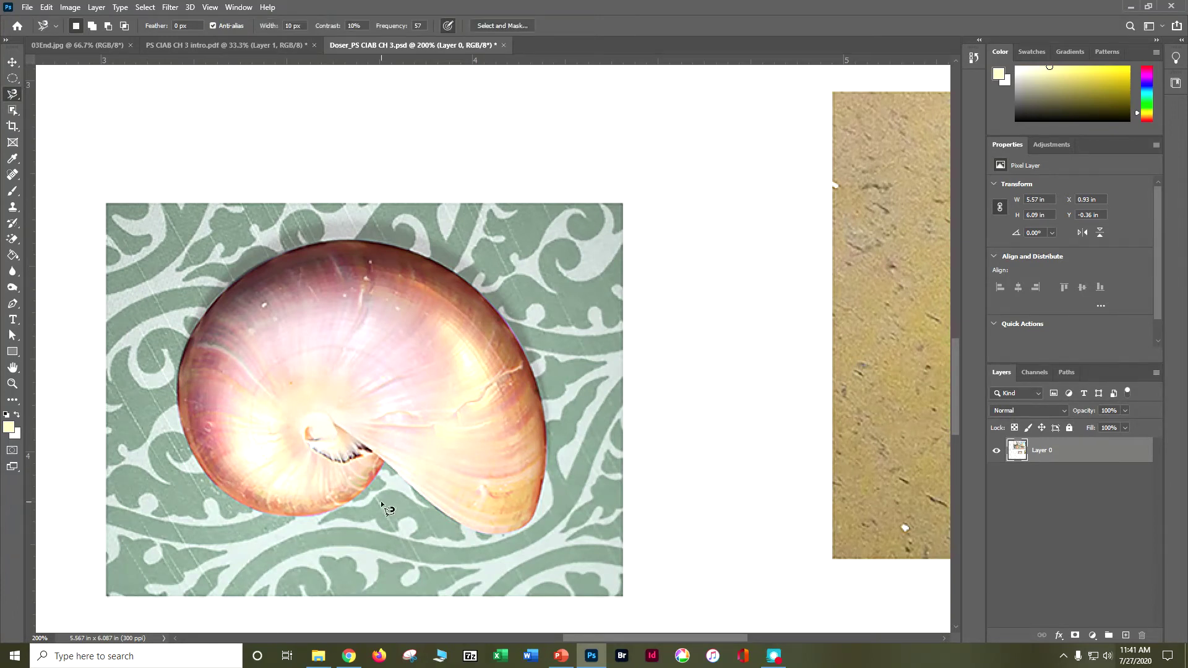
left_click(385, 462)
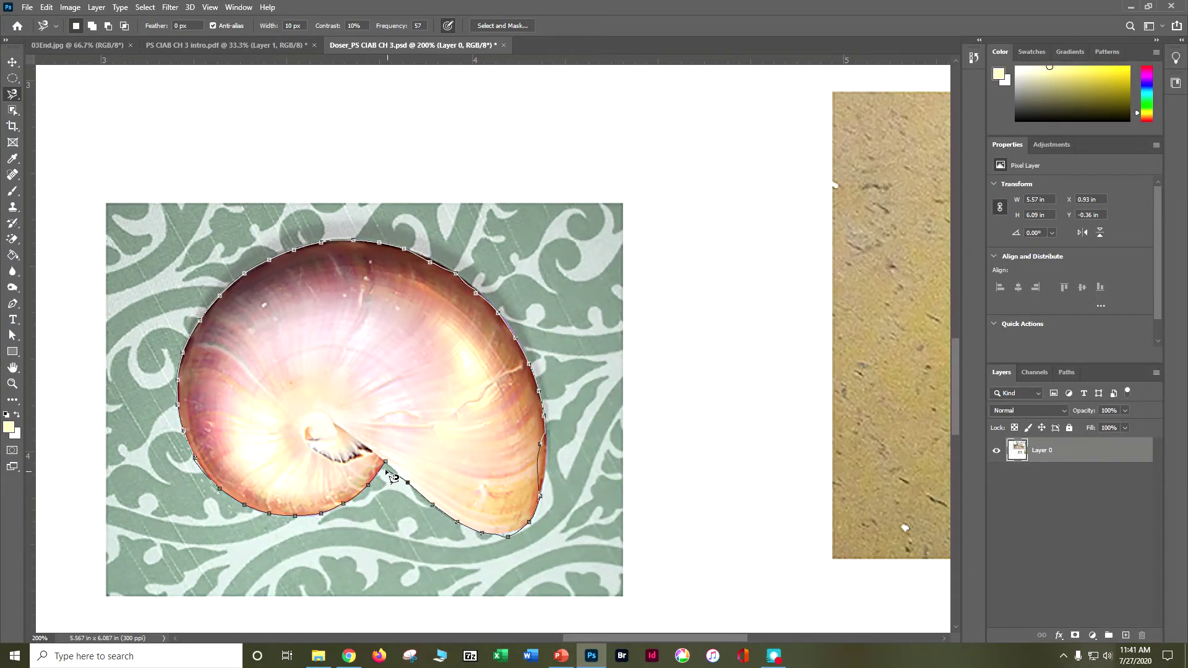
left_click(388, 464)
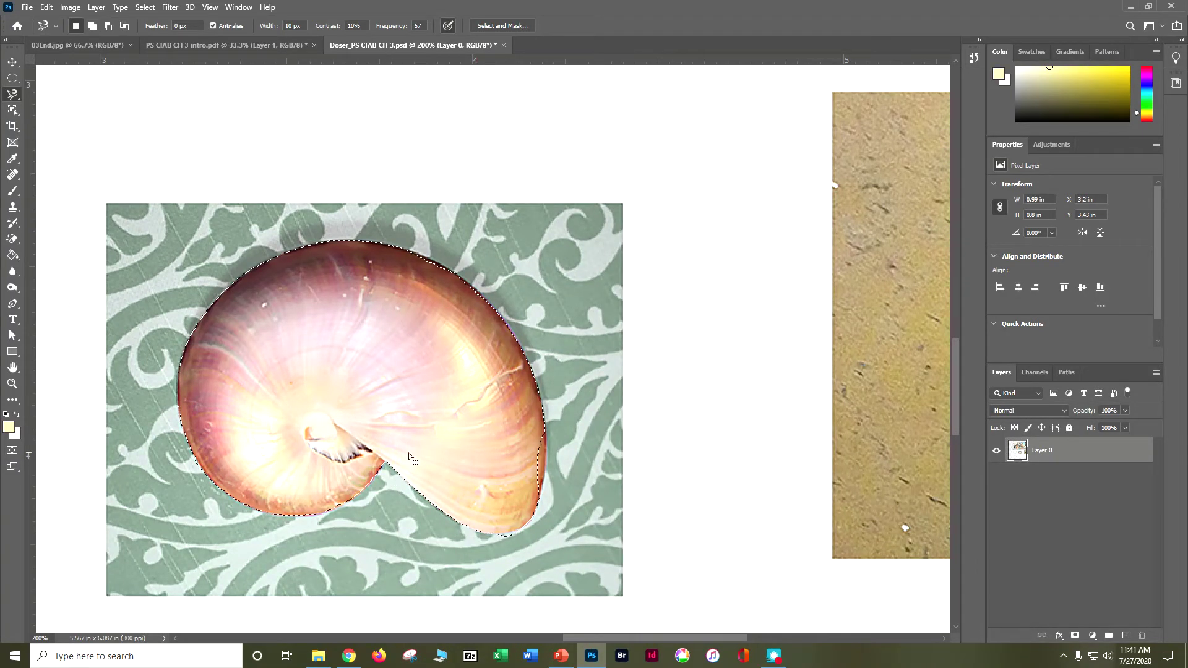
Step: Add two missed areas along the shell's right edge to the selection
left_click(92, 26)
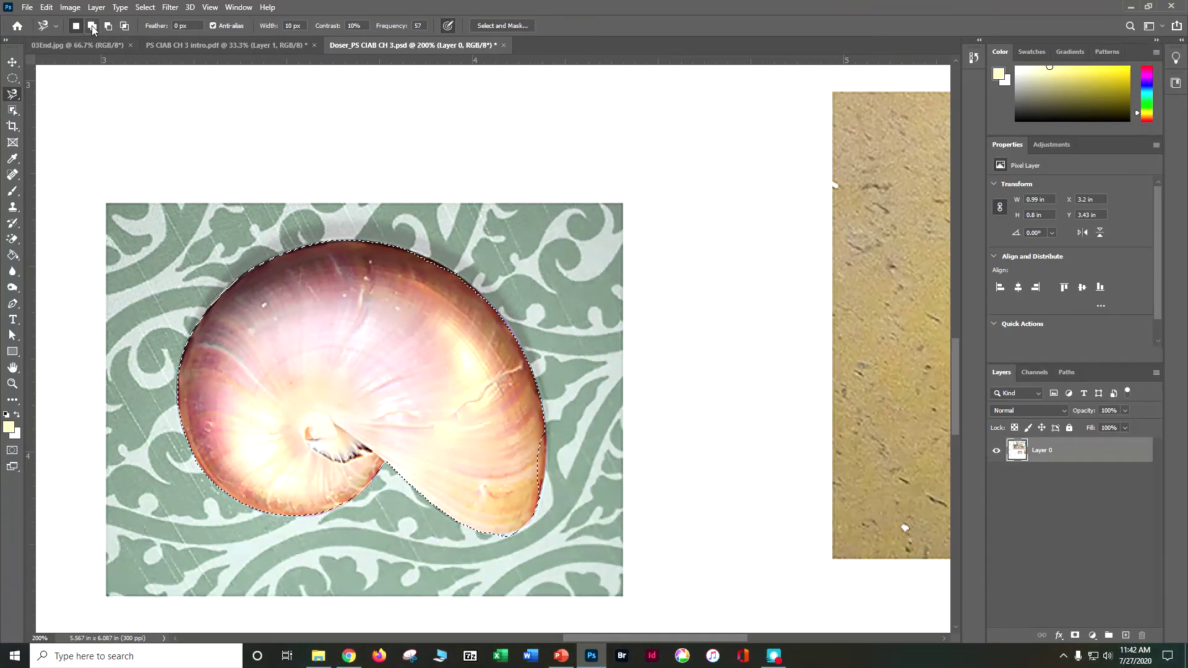
left_click(544, 435)
left_click(545, 434)
double_click(560, 459)
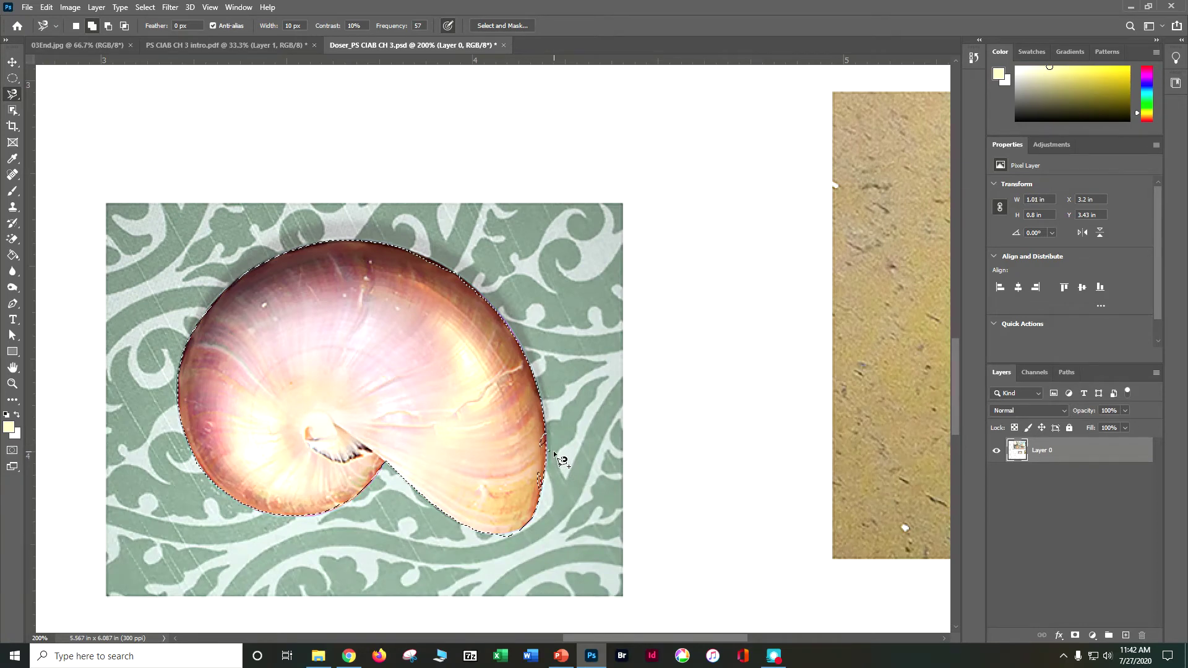
scroll(546, 454, "up", 1)
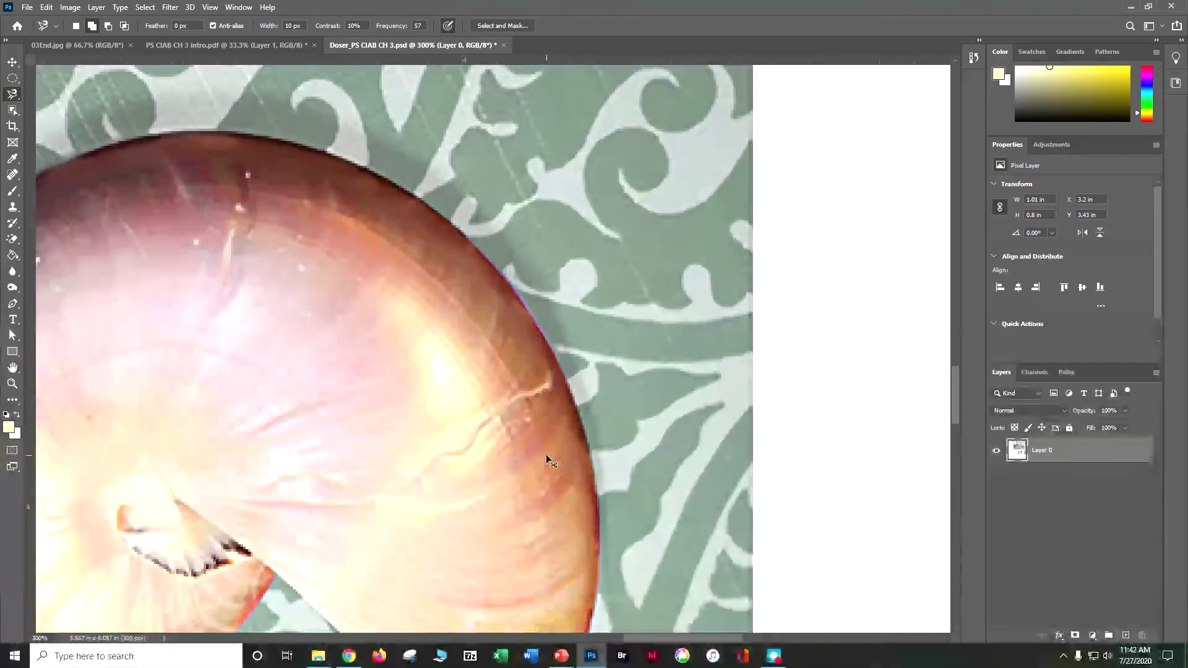
mouse_move(543, 456)
left_mouse_down()
mouse_move(449, 360)
mouse_move(409, 256)
mouse_move(410, 296)
left_mouse_up()
left_click(481, 302)
left_click(476, 360)
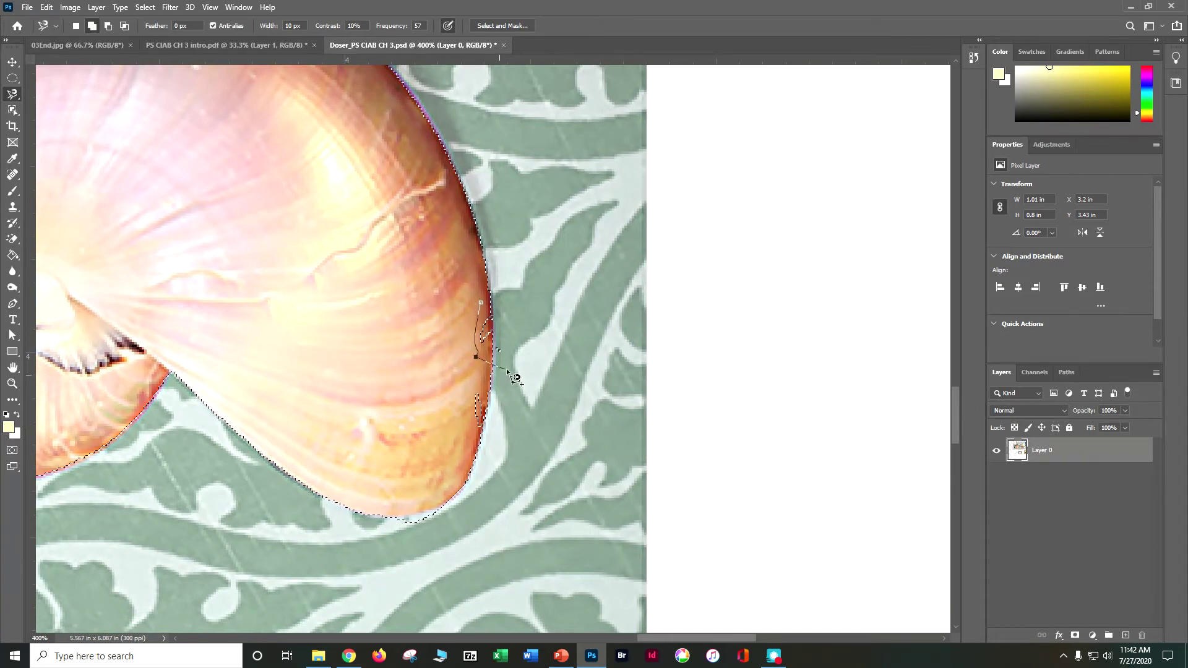
left_click(481, 304)
Step: Subtract the stray bump from the nautilus selection
left_click(108, 27)
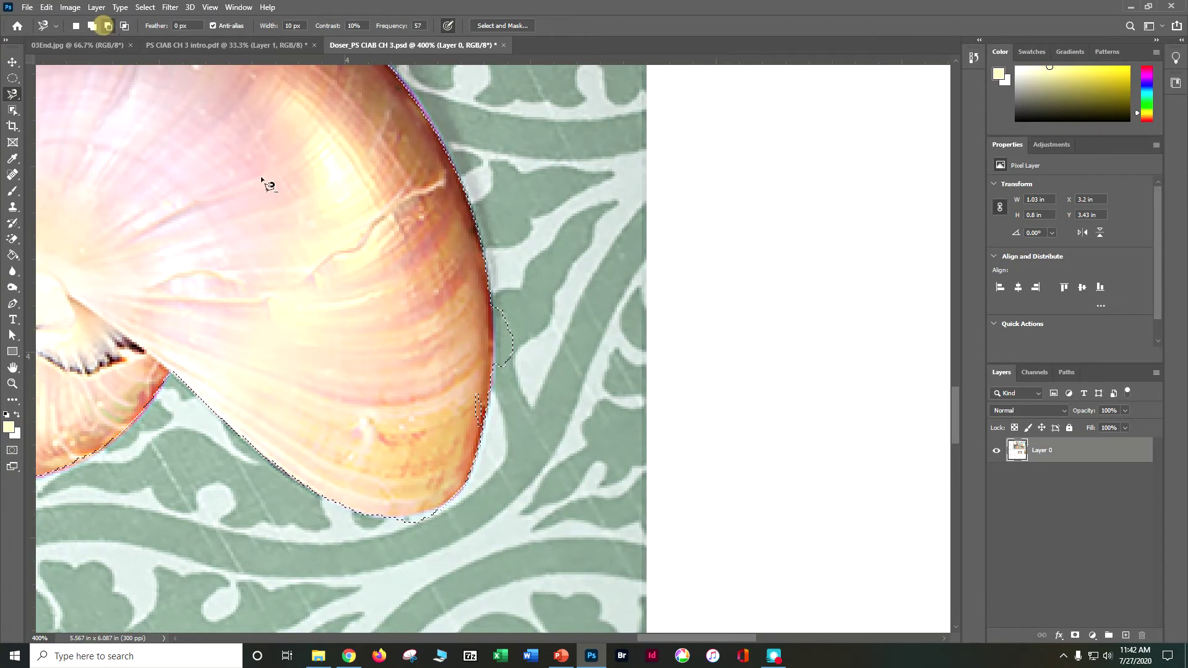
left_click(493, 303)
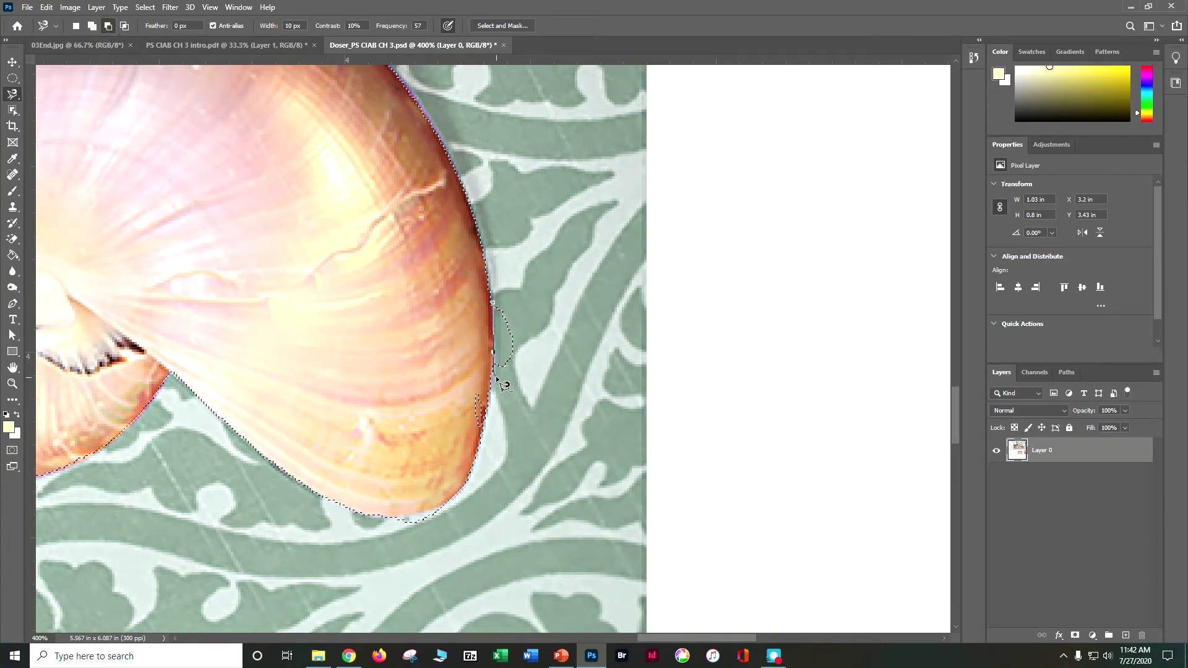
left_click(495, 304)
Step: Zoom in closer and add the missed sliver along the shell's edge
key("ctrl+plus")
key("ctrl+plus")
left_click_drag(573, 483, 490, 351)
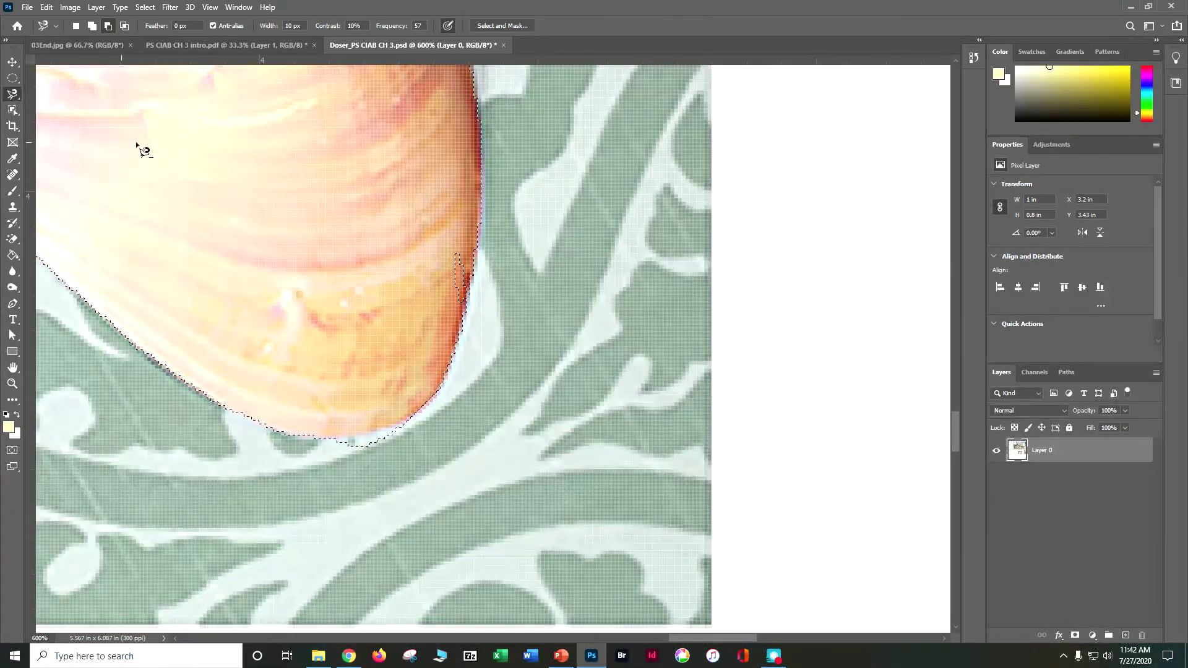
left_click(94, 27)
left_click(470, 247)
left_click(444, 323)
left_click(444, 279)
left_click(470, 247)
Step: Add the gap along the shell's bottom edge, then zoom back out
left_click(310, 436)
left_click(310, 440)
key("ctrl+minus")
key("ctrl+minus")
key("ctrl+minus")
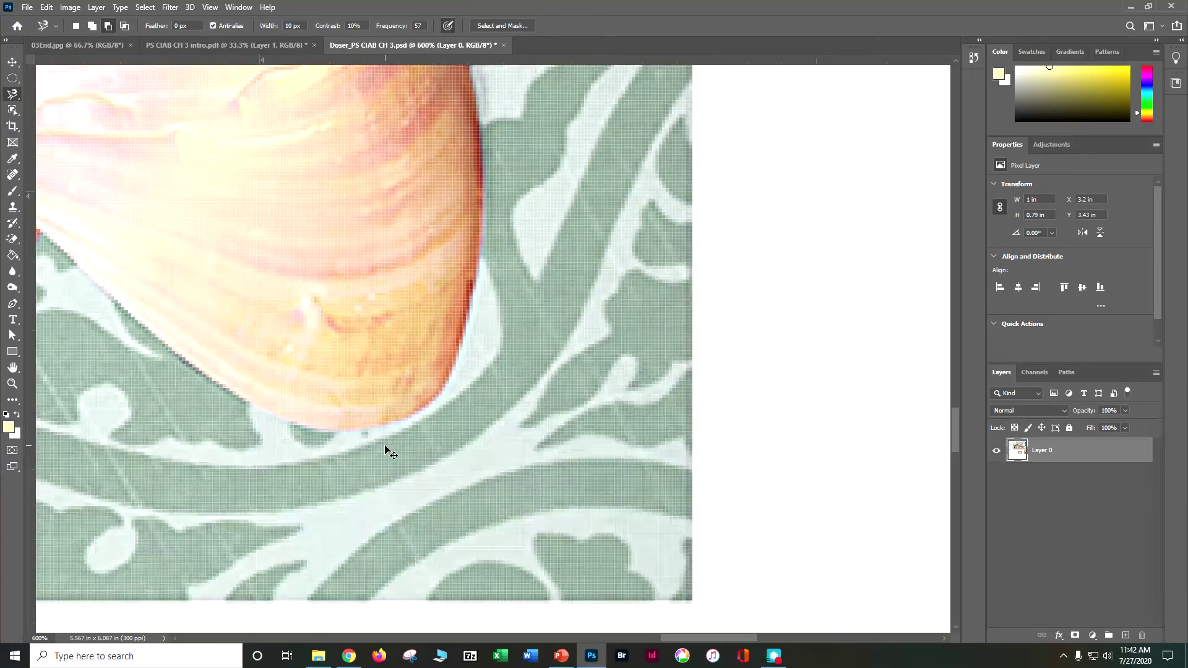
key("ctrl+minus")
key("ctrl+minus")
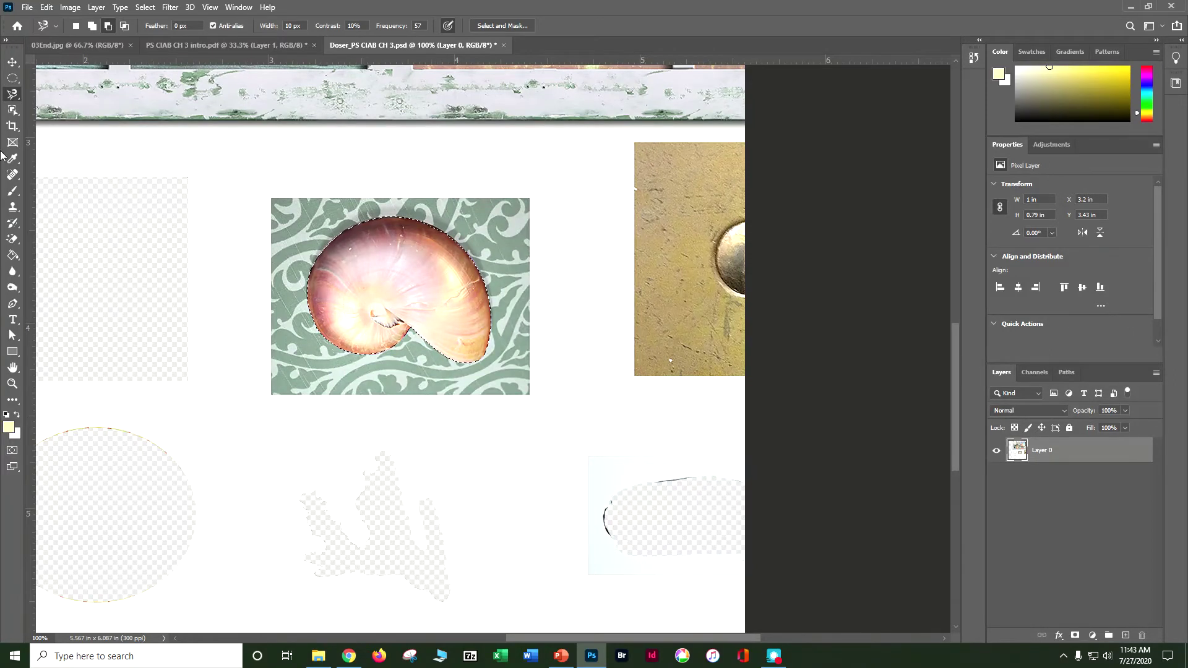
Step: Drag the cut-out nautilus shell into the lower frame pane beneath the coral and deselect it
key("ctrl+minus")
key("ctrl+minus")
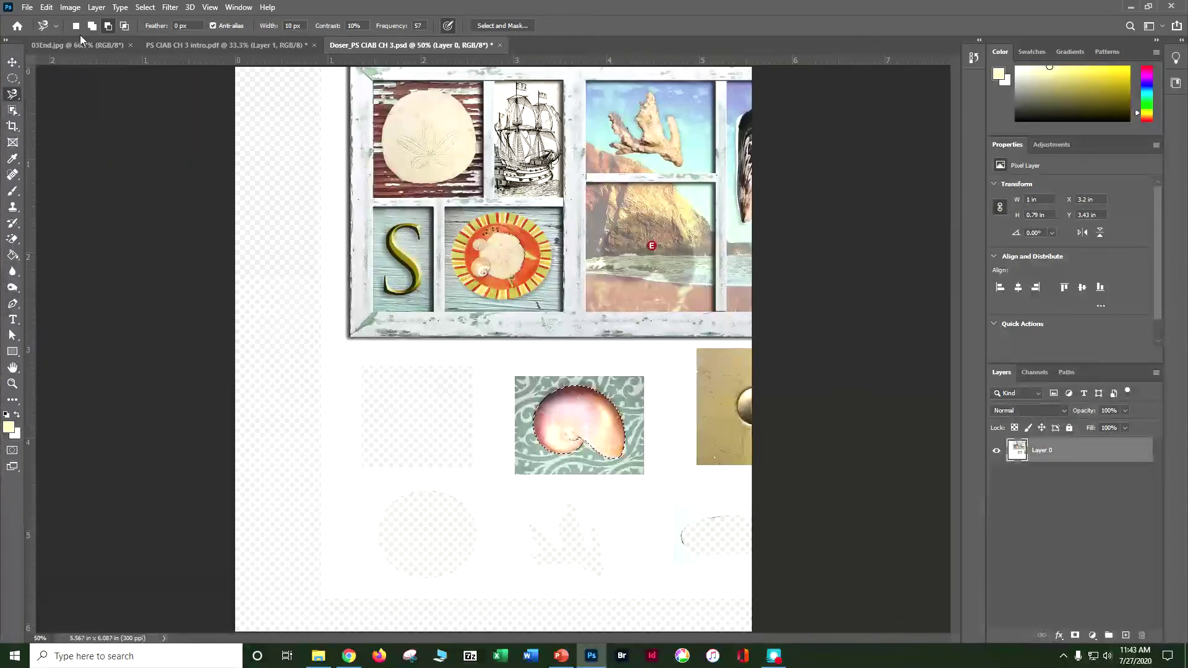
left_click(12, 62)
left_click_drag(555, 427, 632, 246)
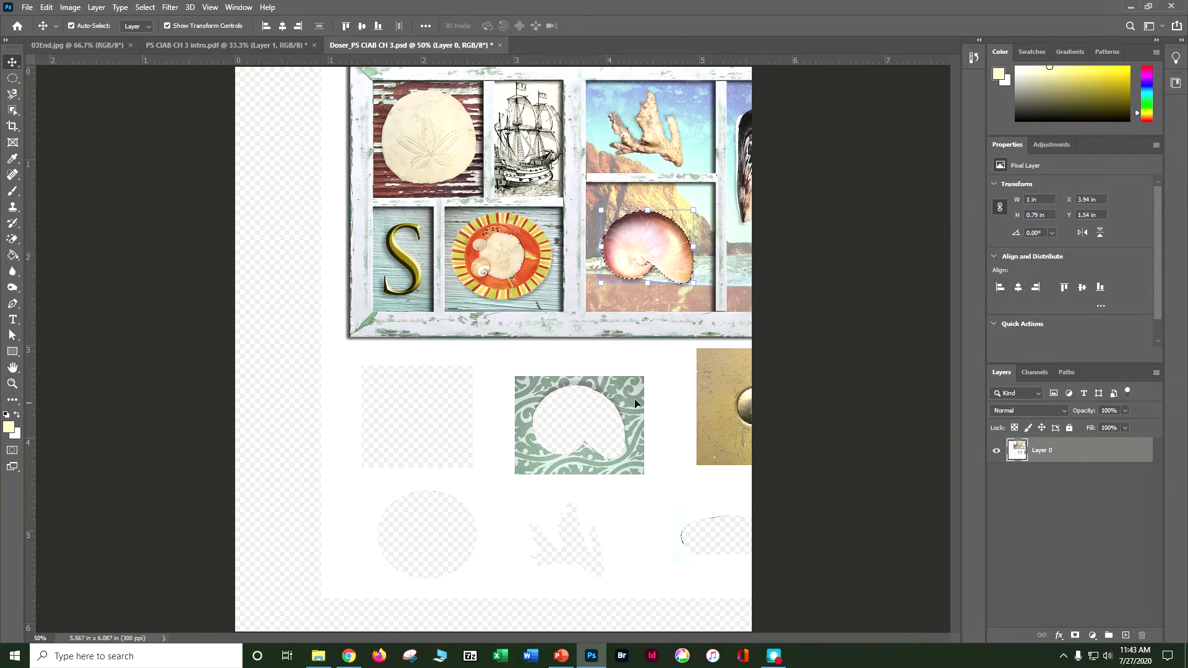
left_click(330, 375)
key("ctrl+d")
Step: Shift Layer 0 left and down, nudge it slightly right, then deselect the layer
left_click_drag(345, 380, 254, 406)
key("Right")
key("Right")
key("Right")
key("Right")
key("Right")
key("Right")
key("Right")
key("Right")
key("Right")
key("Right")
key("Right")
key("Right")
key("Right")
key("Right")
key("Right")
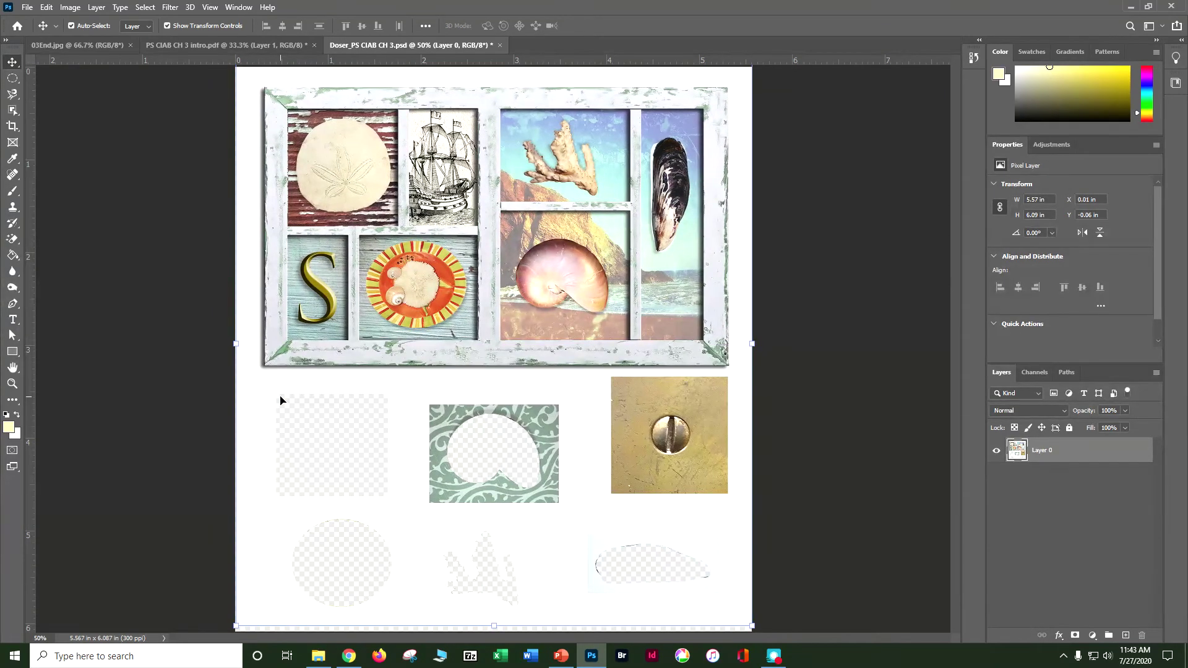
left_click(856, 405)
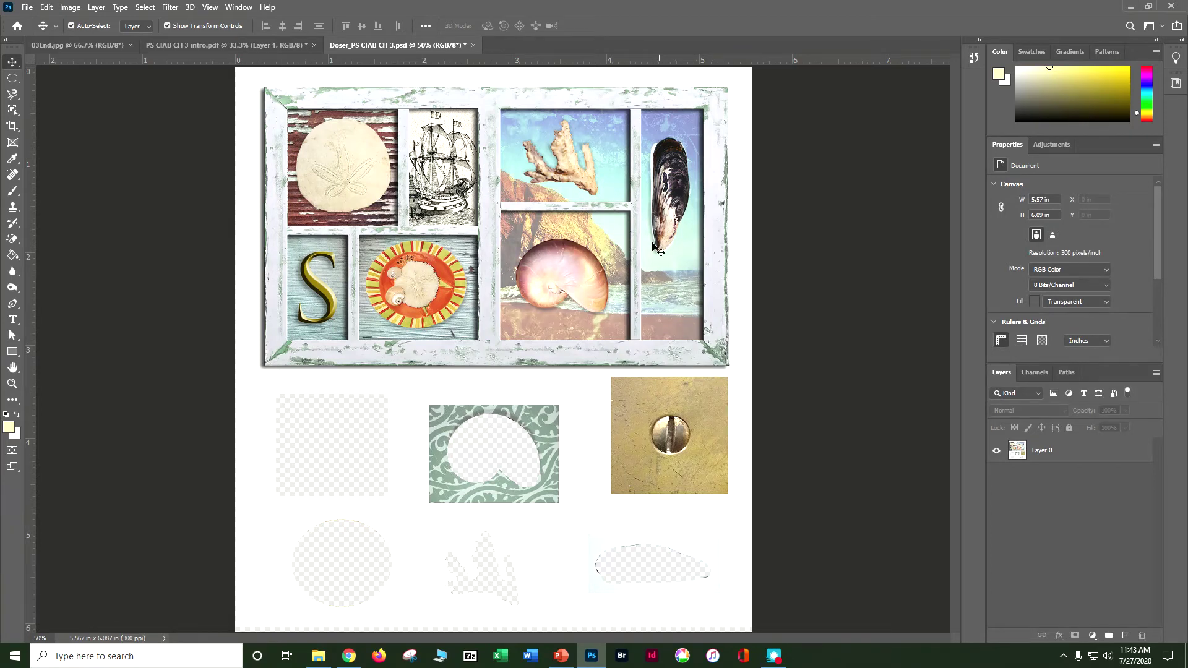
Step: Switch to the Elliptical Marquee tool and draw an ellipse around the brass screw head
left_click(11, 79)
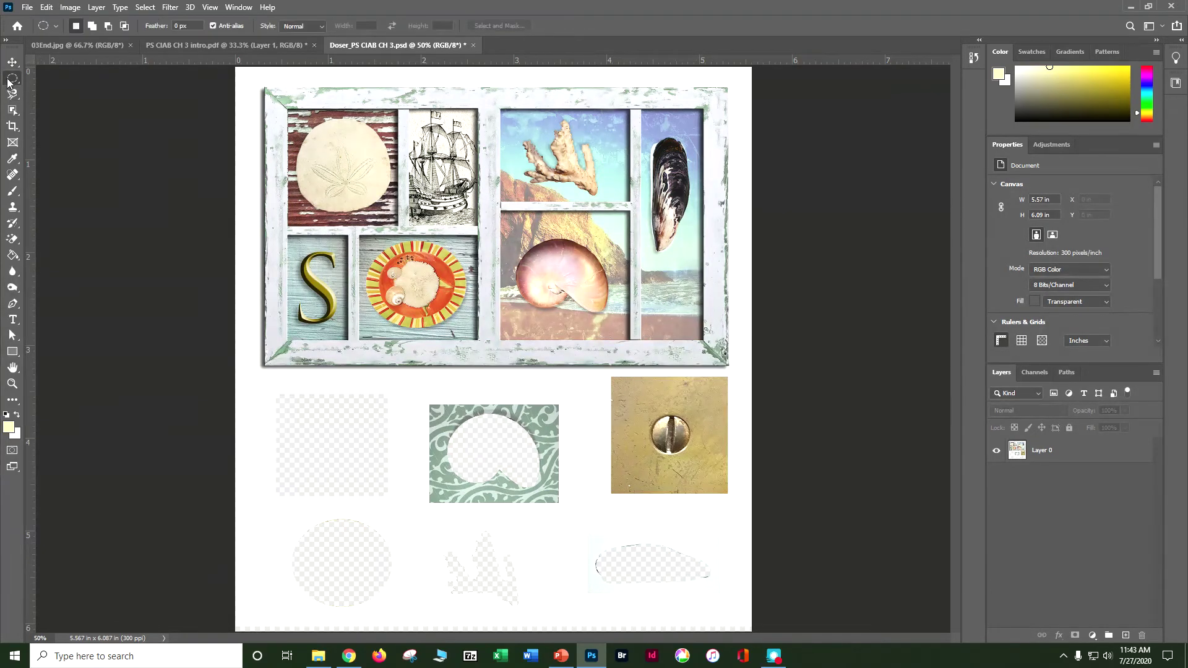
left_click(49, 91)
left_click_drag(657, 419, 701, 463)
left_click(740, 482)
left_click_drag(647, 405, 689, 448)
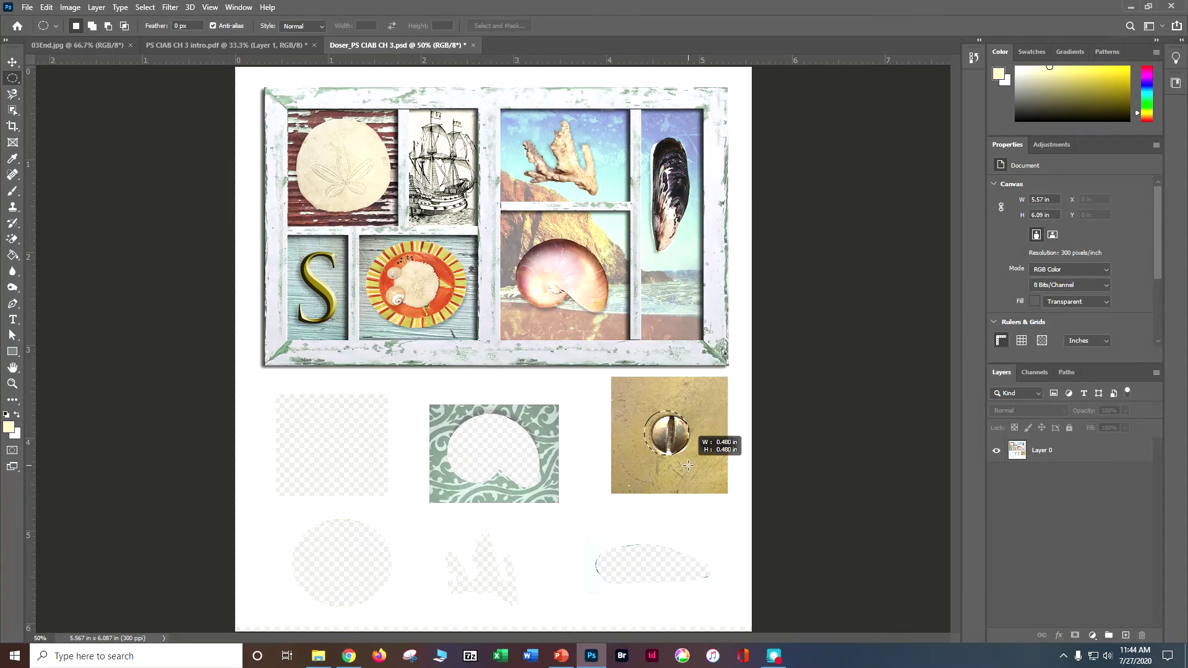
left_click_drag(688, 465, 689, 466)
left_click_drag(689, 466, 686, 461)
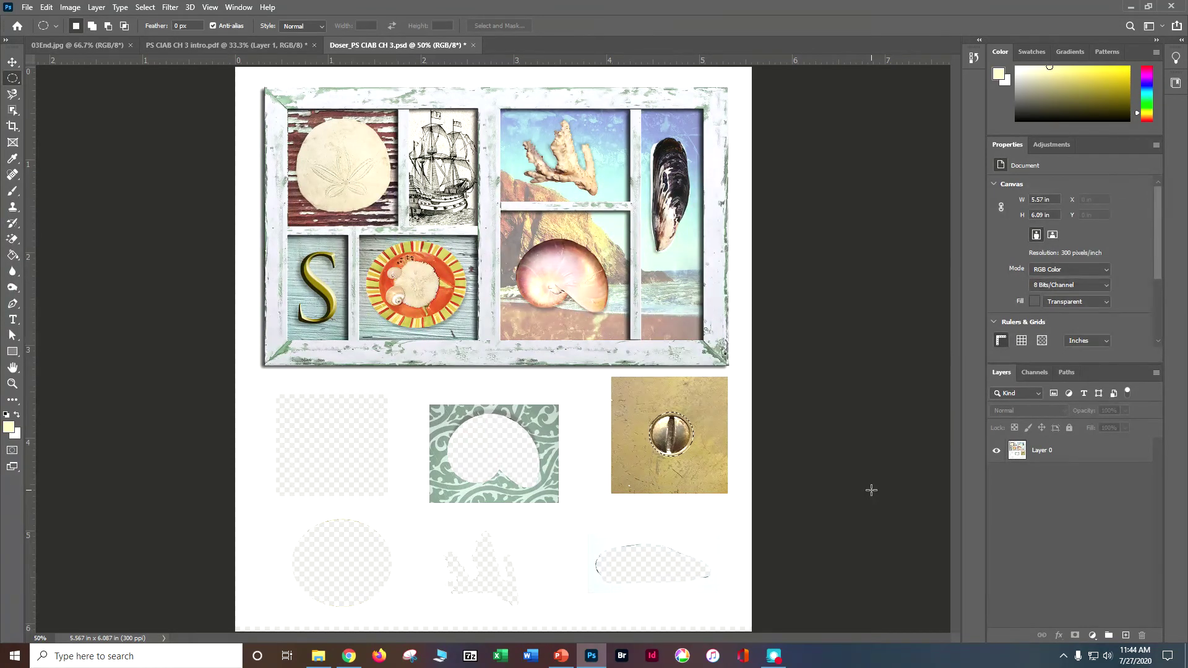
Step: Save, zoom to 100% on the screw-head image, and circle the screw head on Layer 0
key("ctrl+s")
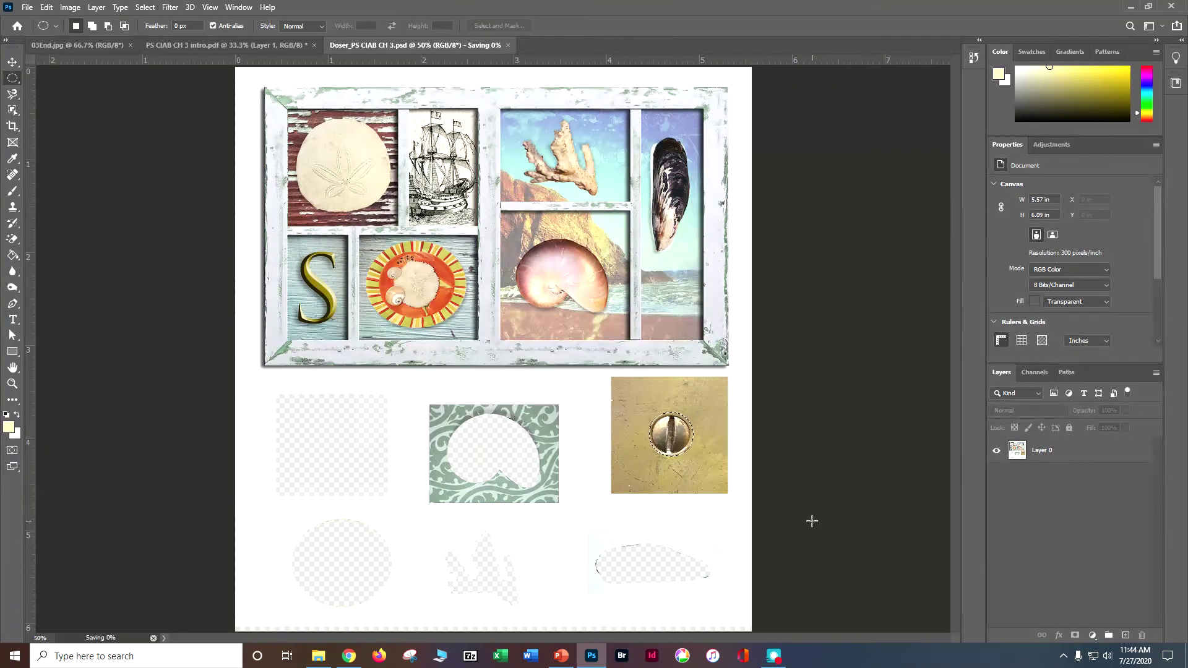
key("ctrl+1")
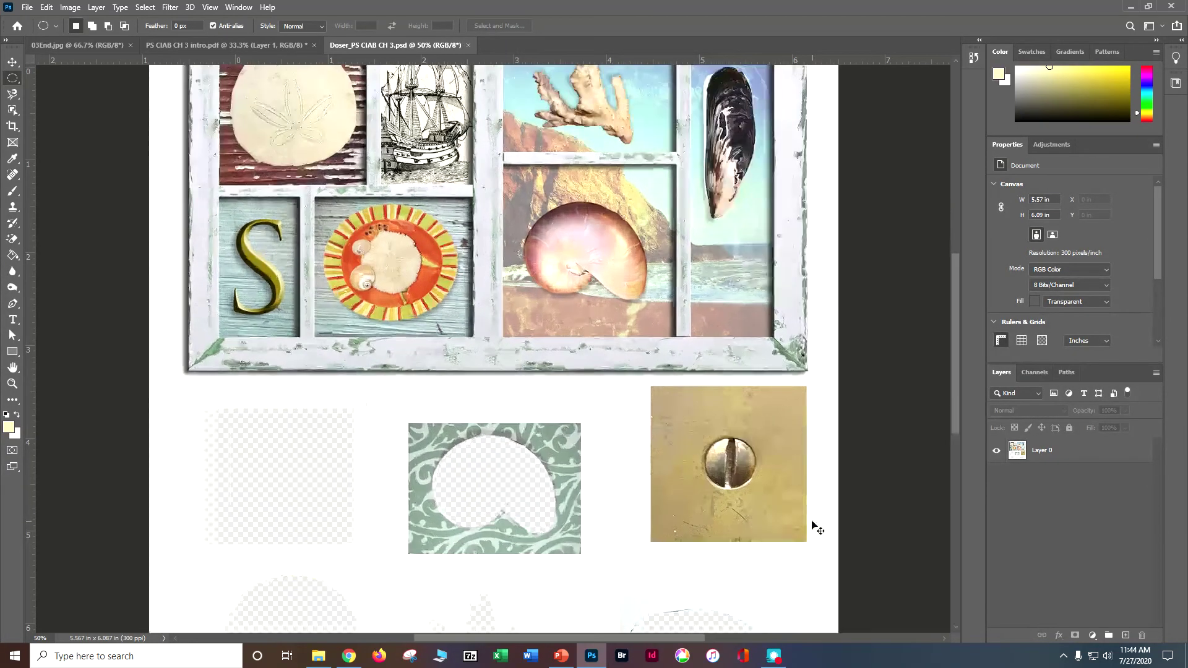
left_click_drag(811, 521, 704, 373)
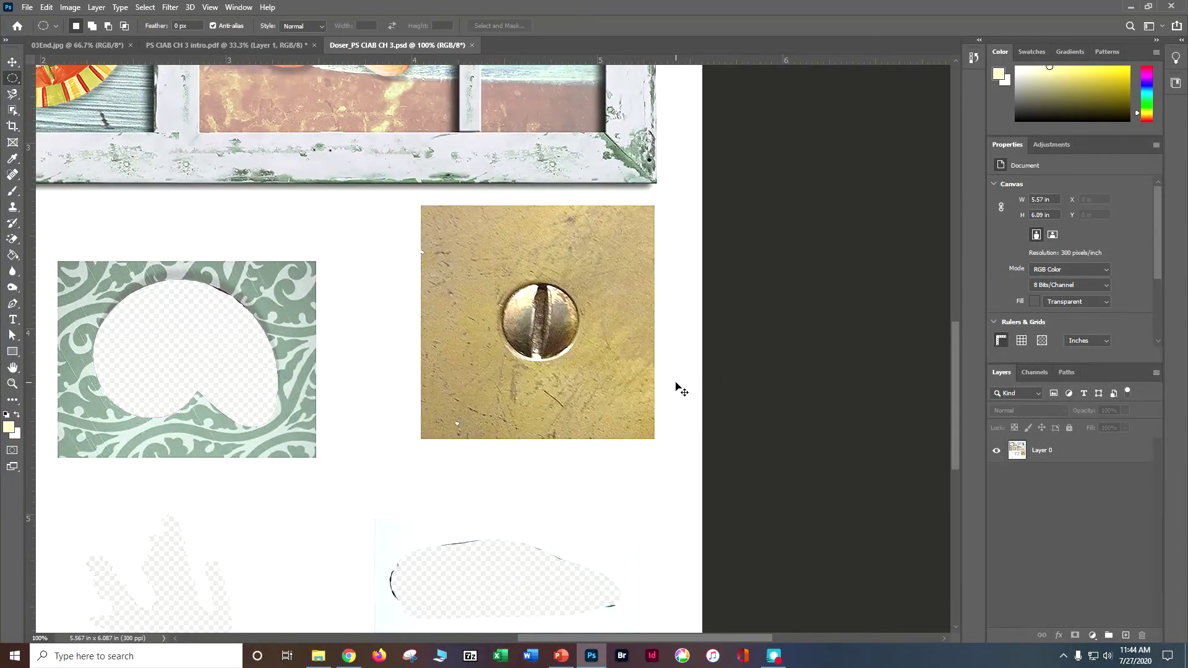
left_click(544, 325, "ctrl")
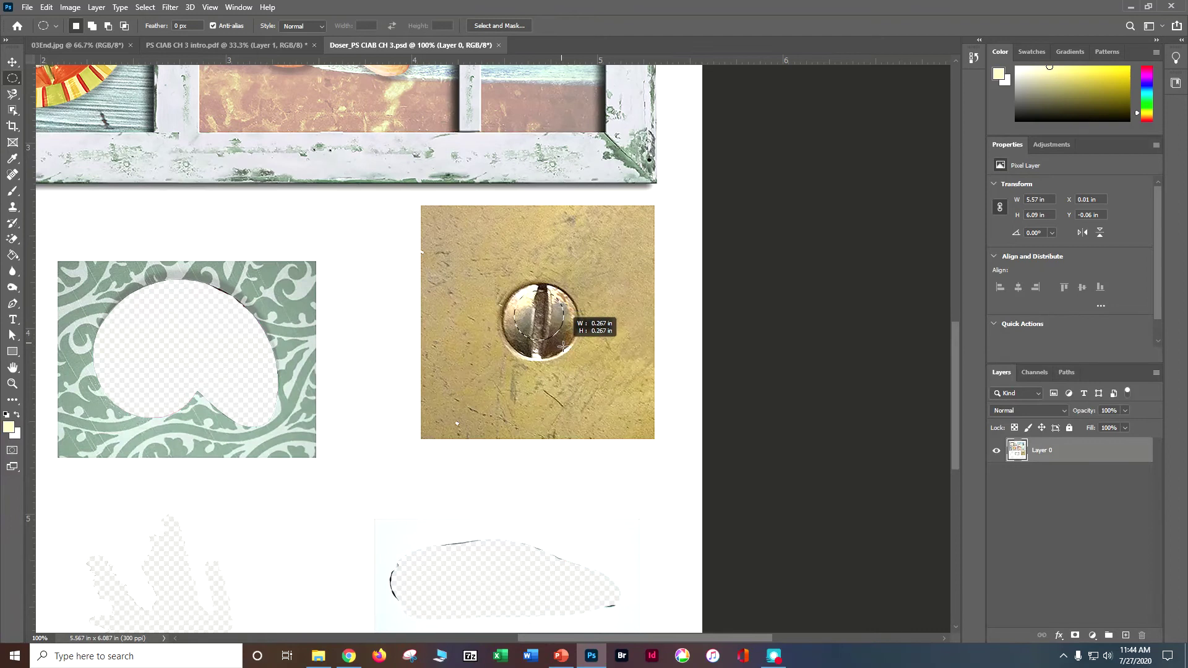
left_click_drag(569, 362, 576, 377)
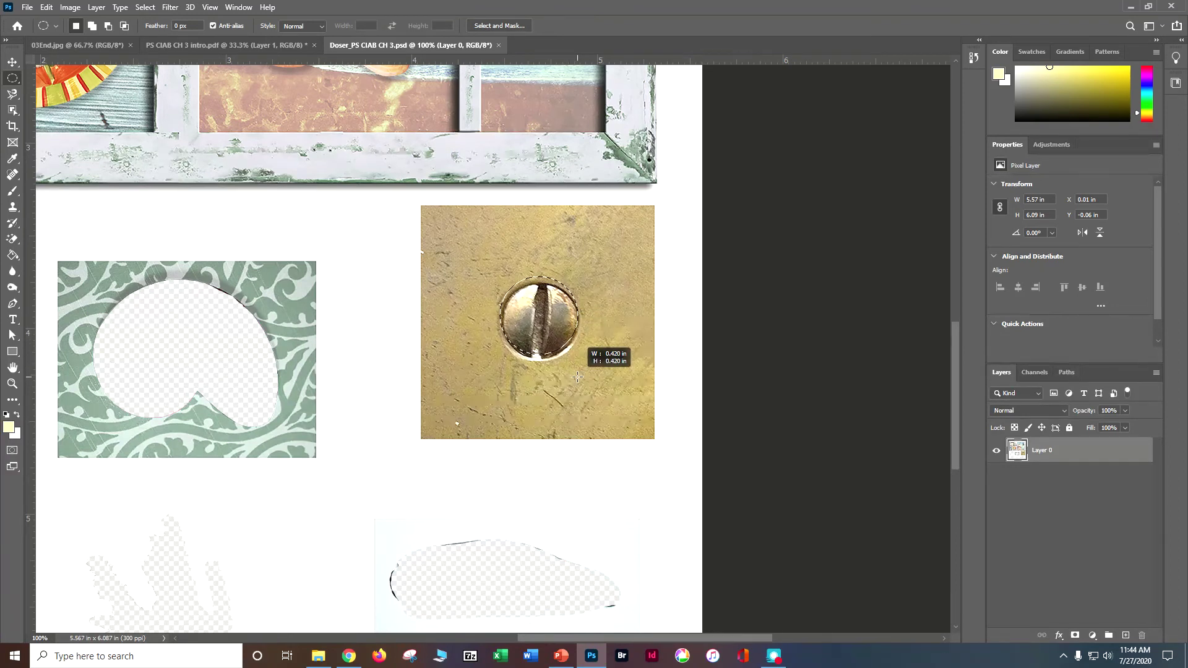
left_click_drag(578, 377, 578, 382)
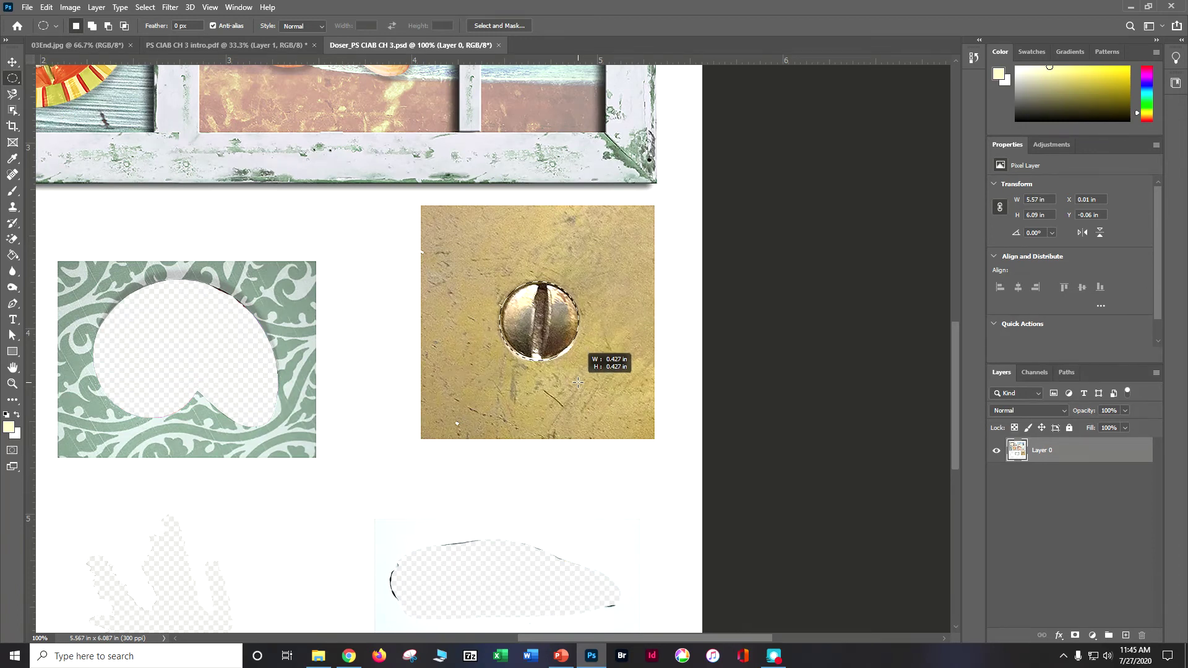
left_click_drag(577, 382, 576, 380)
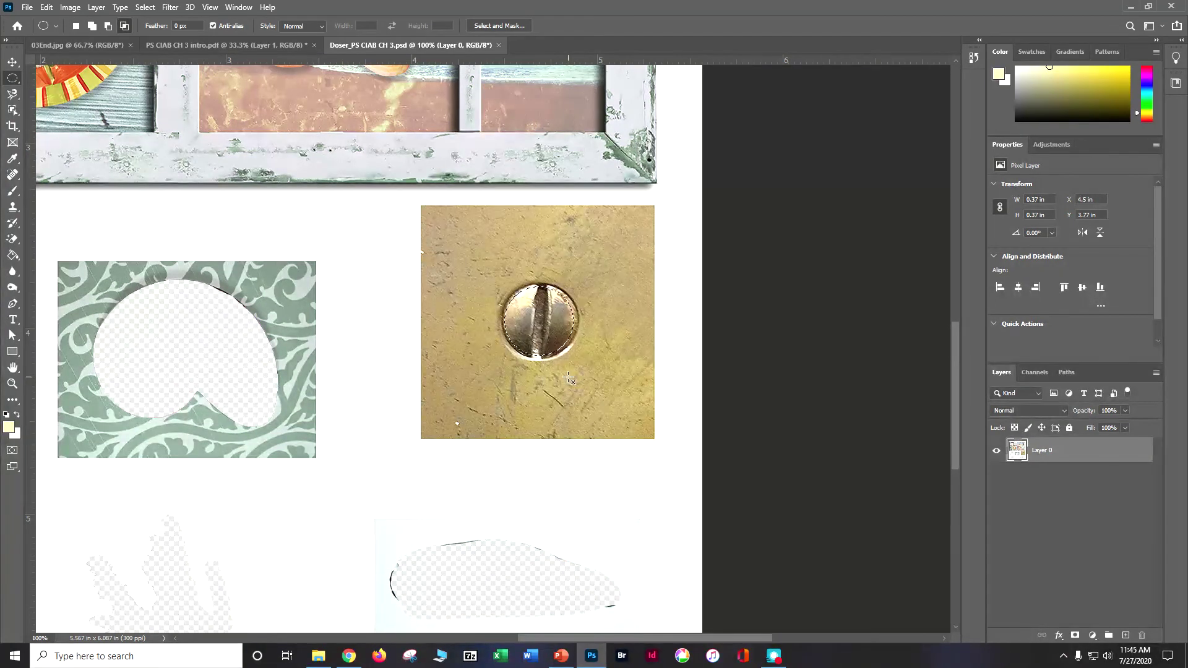
Step: Redraw a snug 0.42 in circular selection around the screw head and zoom out to 50%
key("ctrl+d")
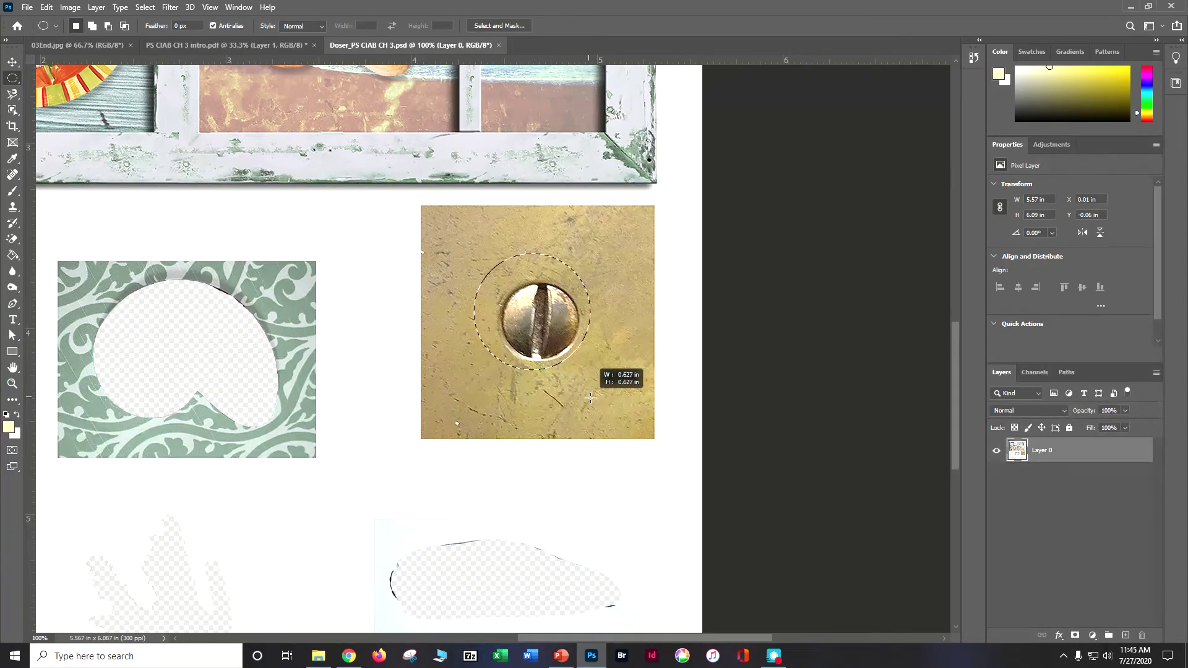
left_click_drag(597, 408, 612, 421)
left_click_drag(529, 309, 579, 404)
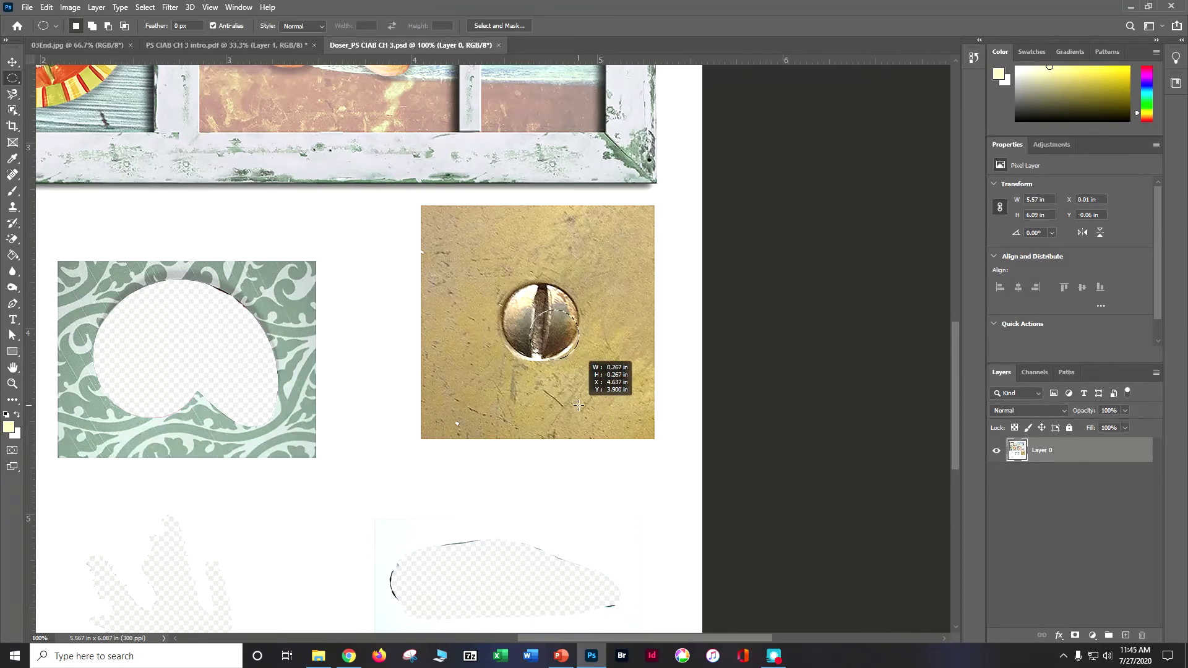
left_click_drag(558, 382, 570, 427)
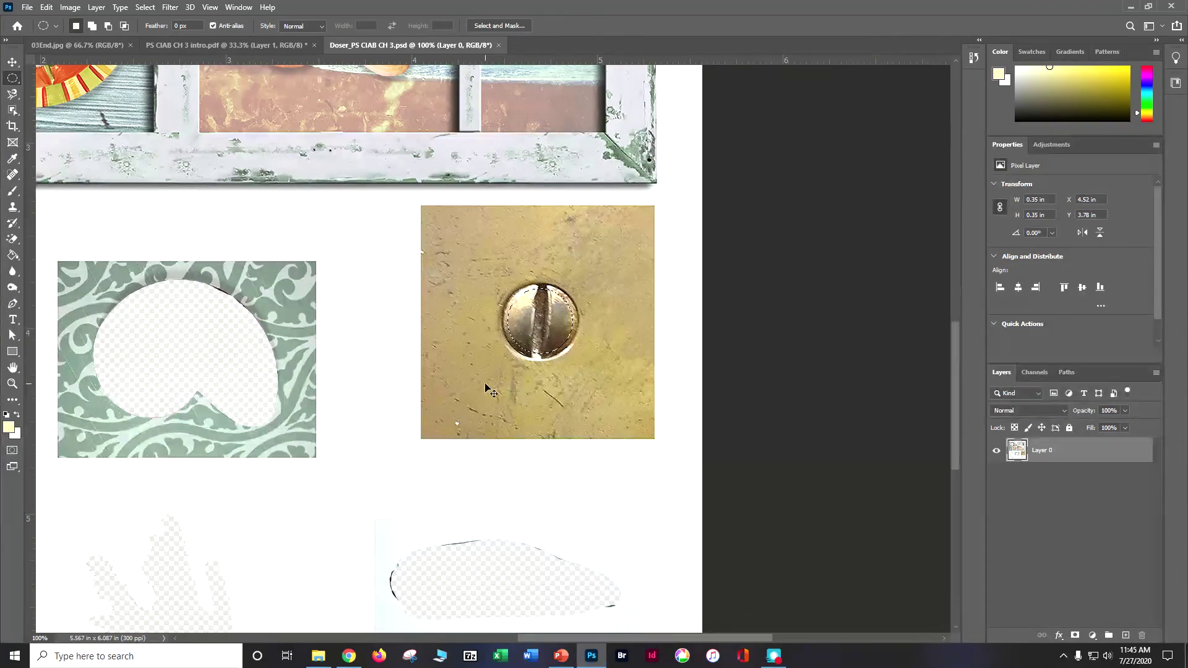
key("ctrl+d")
mouse_move(569, 360)
left_mouse_down()
mouse_move(601, 395)
mouse_move(578, 359)
left_mouse_up()
key("ctrl+minus")
key("ctrl+minus")
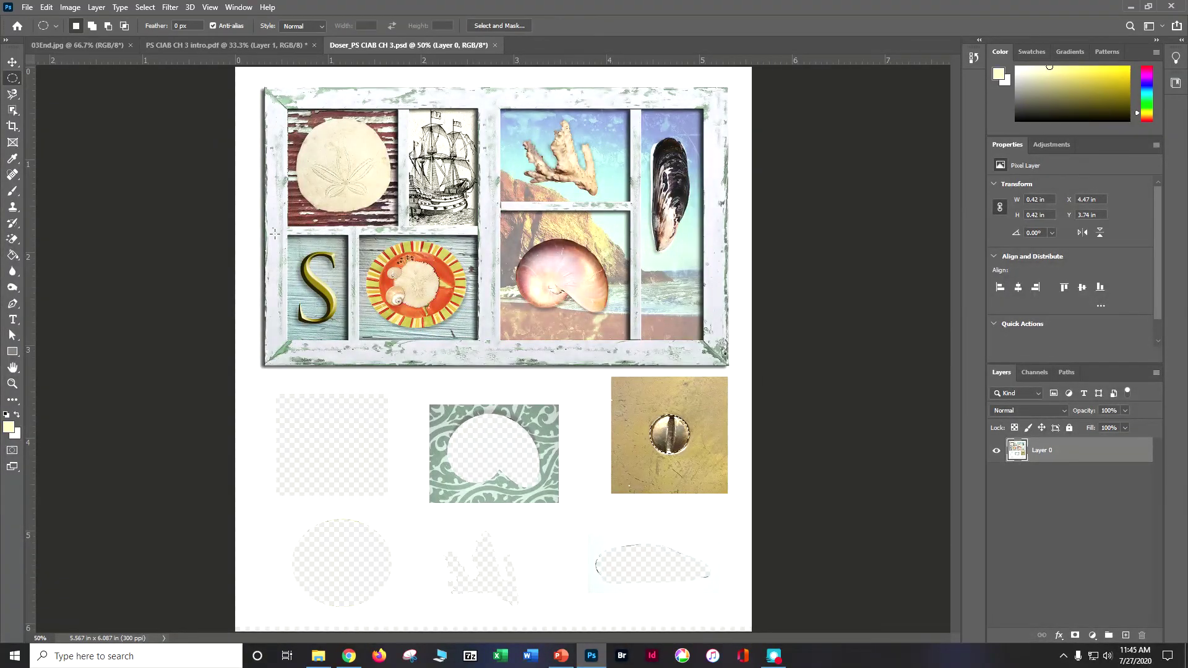
Step: Drag the selected brass screw head onto the window frame's lower-left corner
left_click(12, 63)
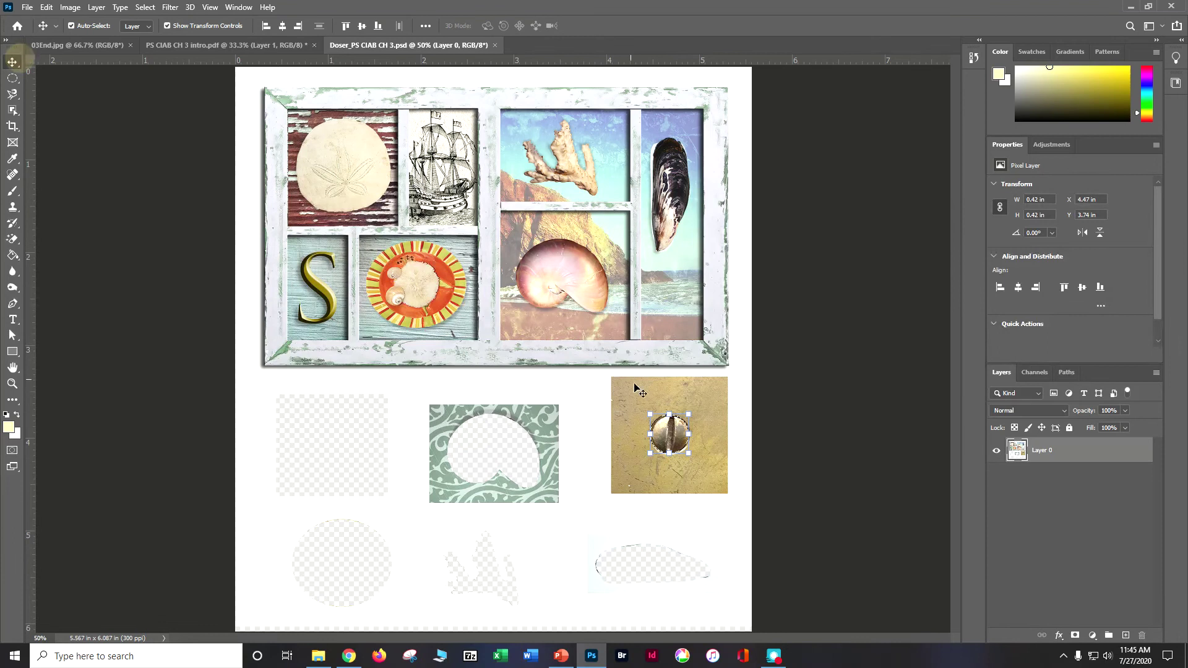
left_click_drag(658, 437, 282, 349)
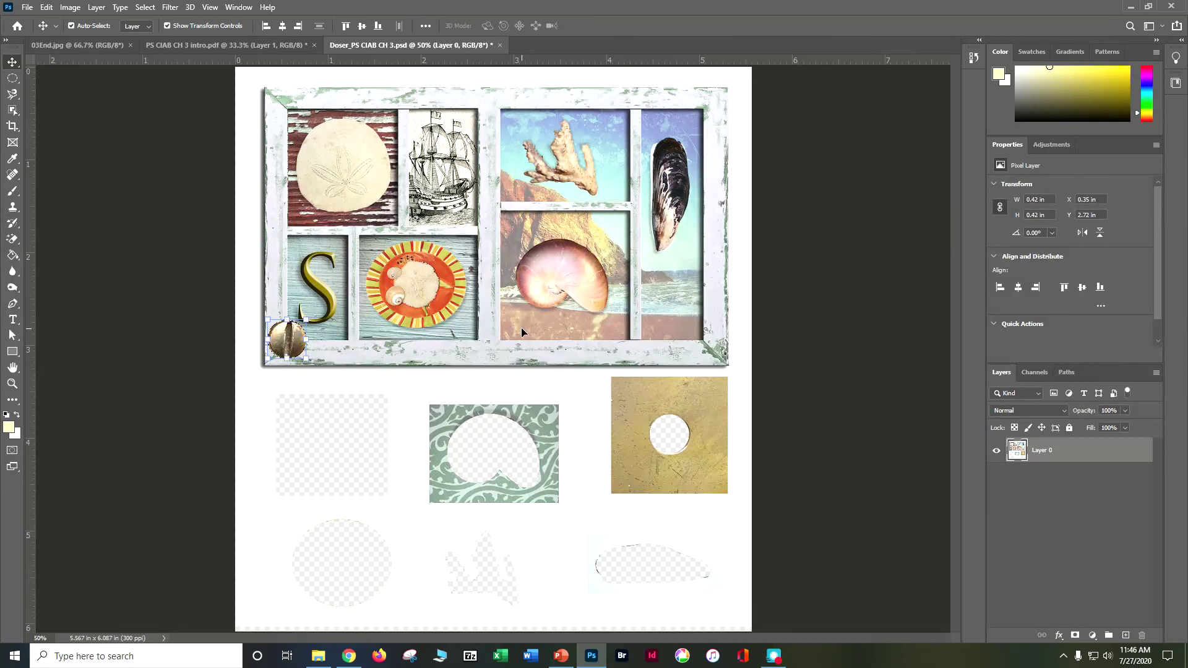
left_click(45, 7)
mouse_move(29, 7)
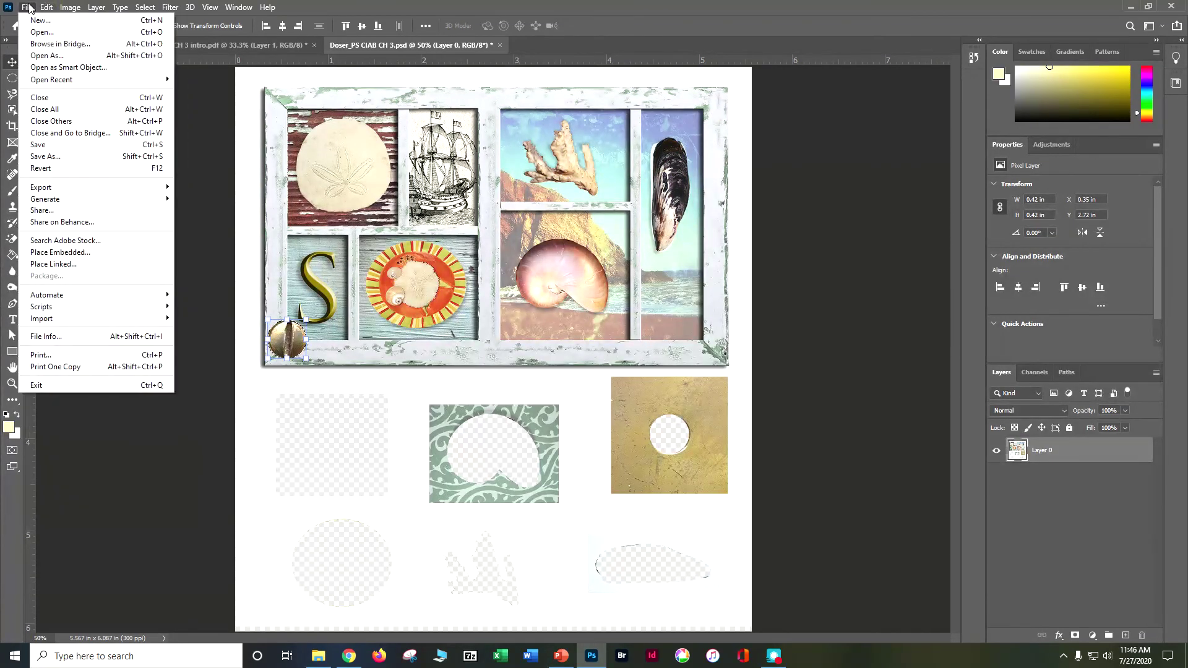
Step: Scale the lower-left screw head to 40% with Edit > Transform > Scale and commit it
mouse_move(76, 296)
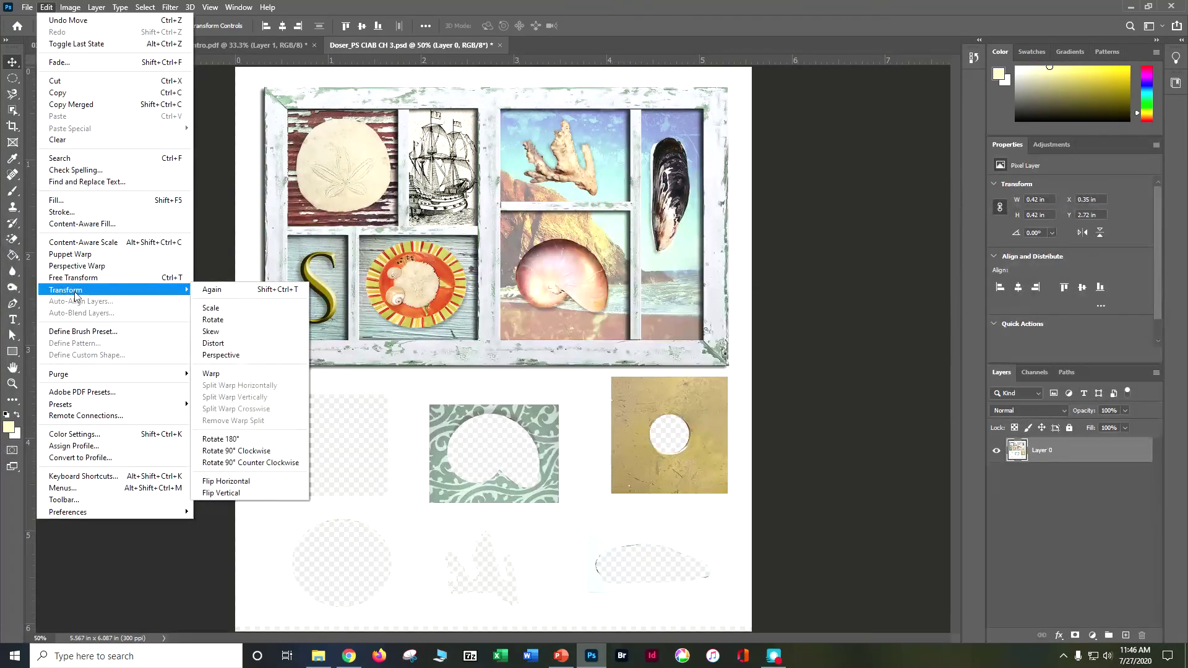
left_click(206, 309)
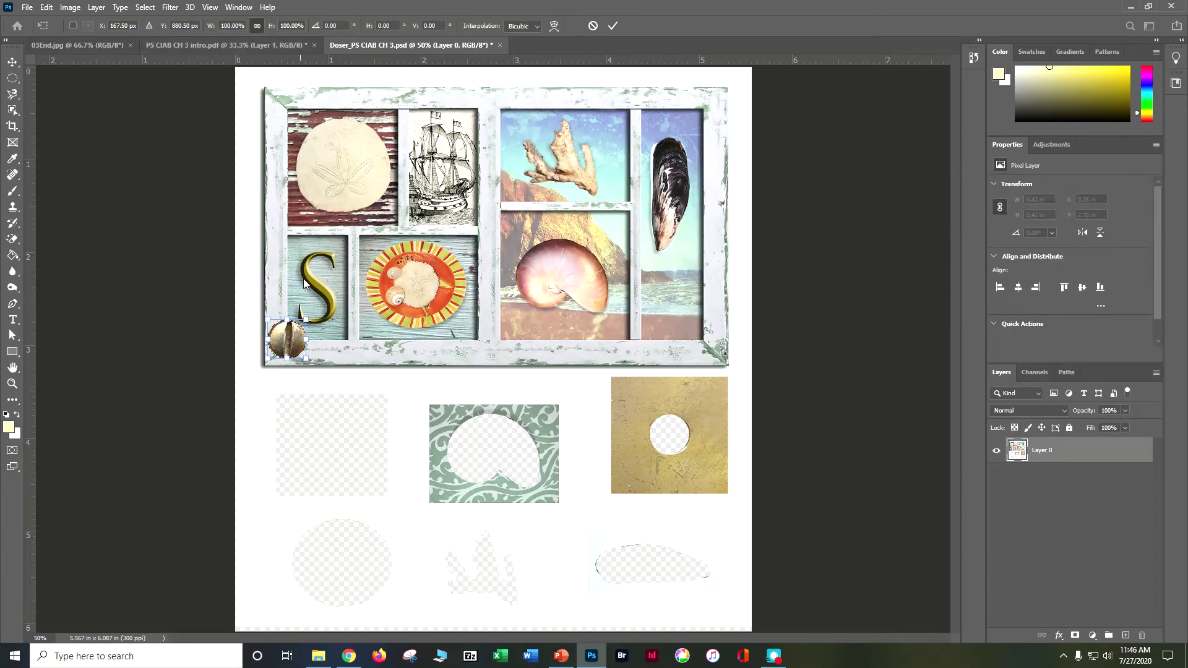
left_click_drag(268, 322, 281, 342)
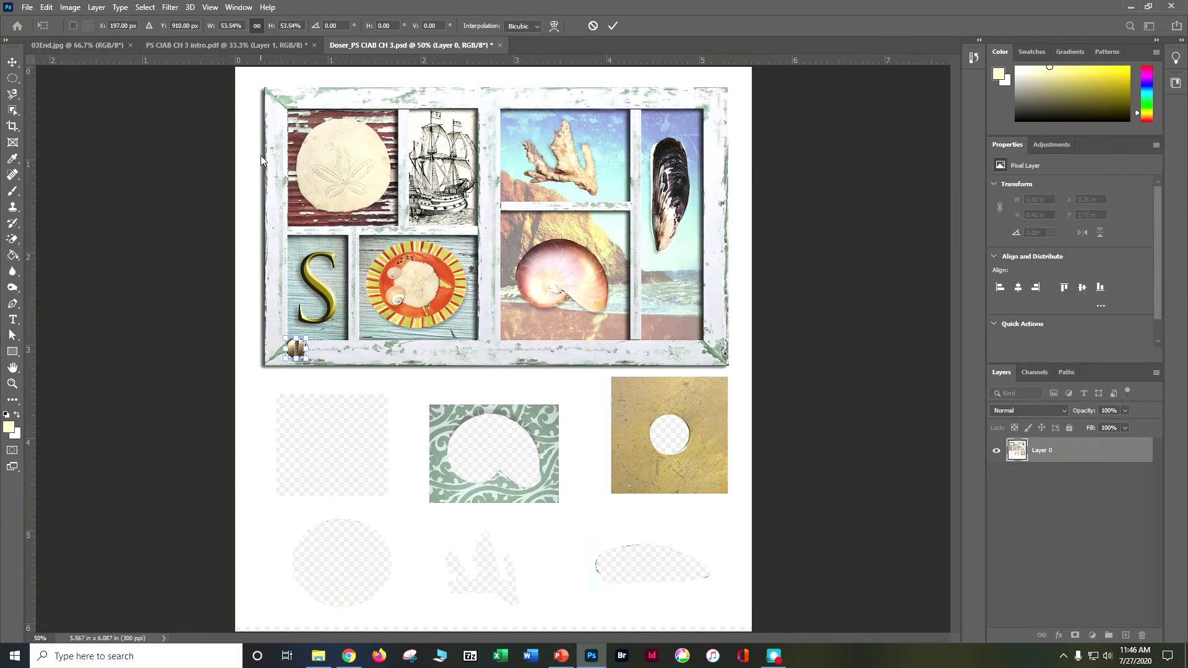
double_click(243, 26)
type("40")
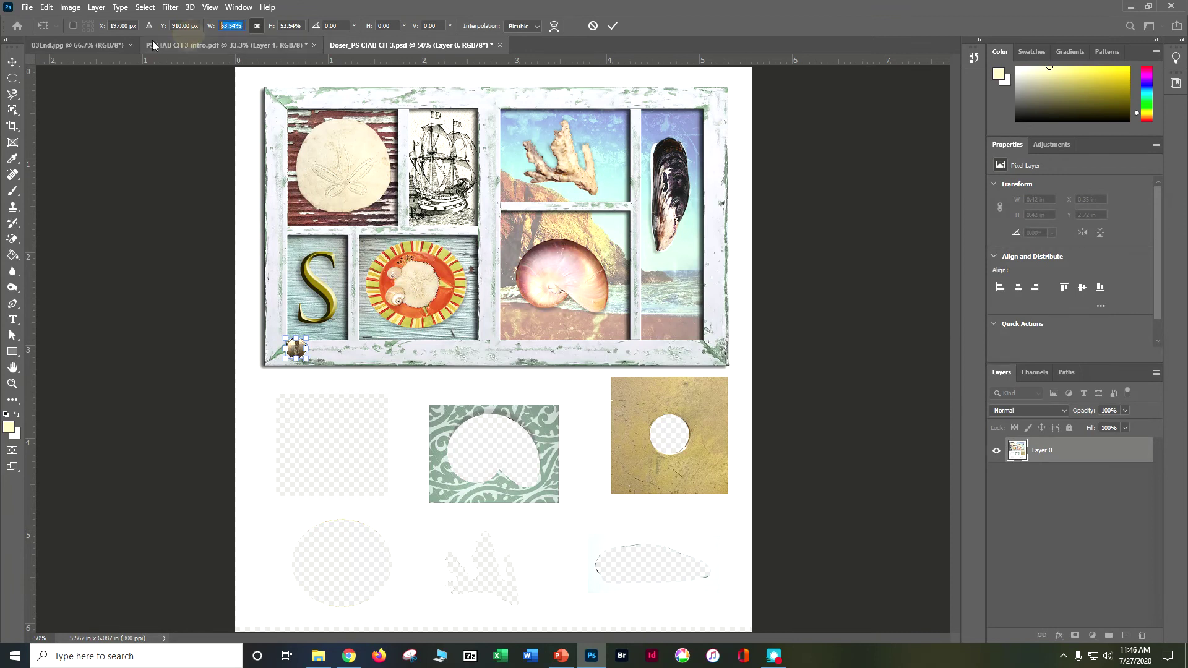
key("Return")
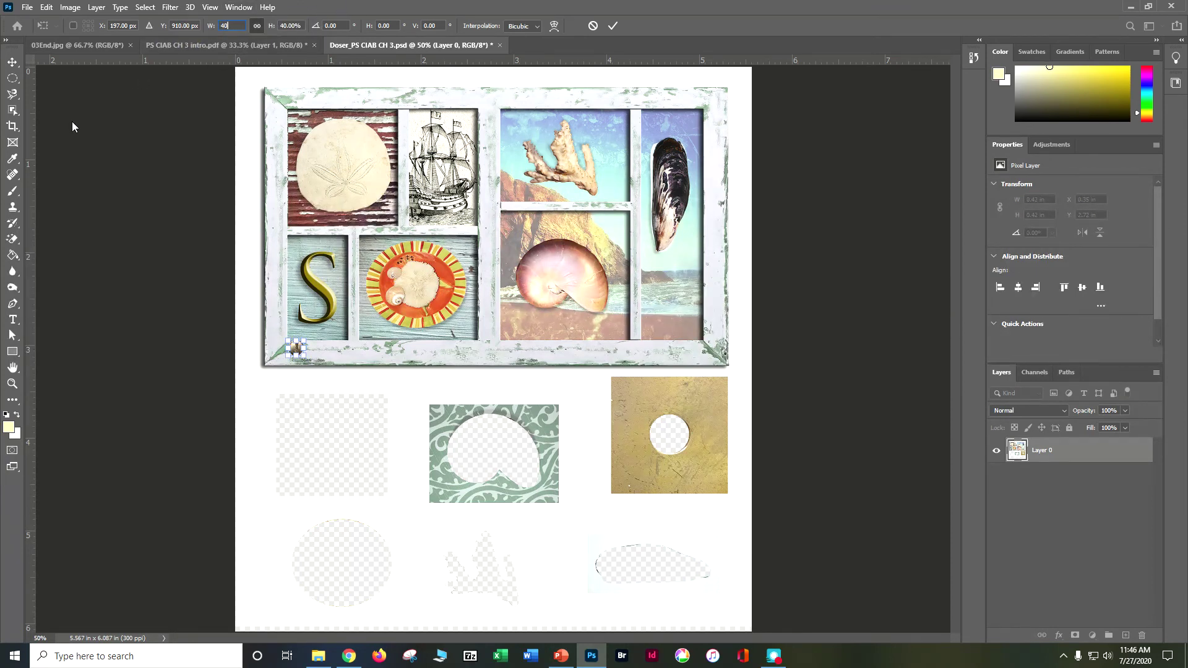
left_click(12, 62)
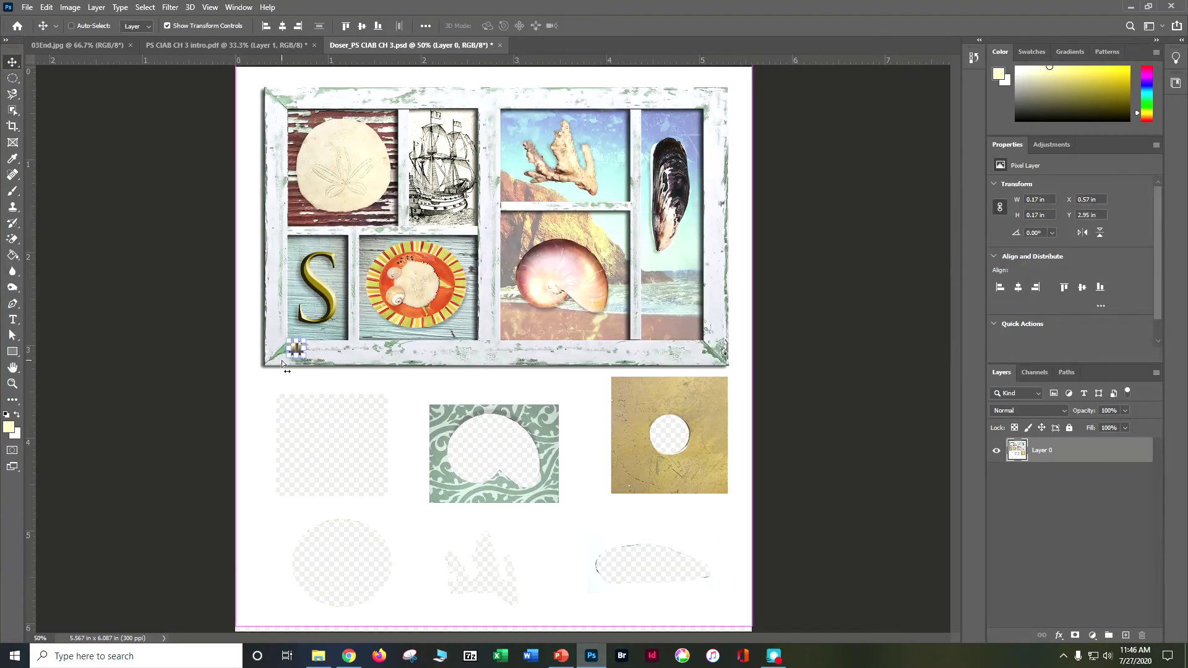
key("ctrl+1")
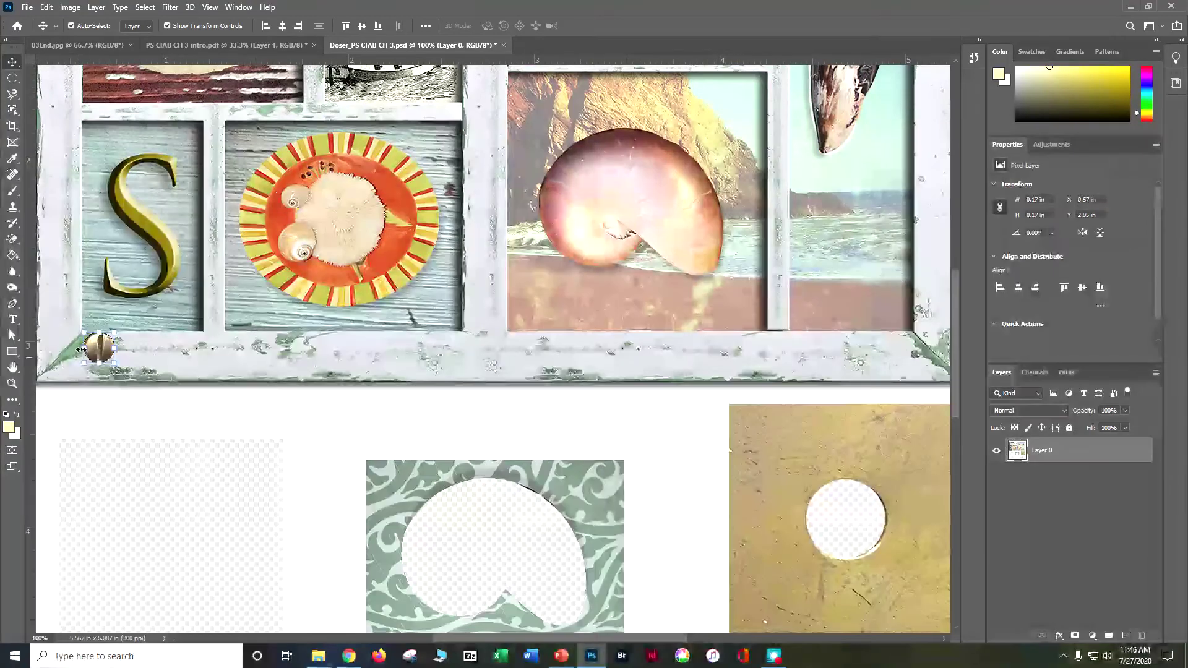
Step: Tuck the screw into the lower-left corner, Alt-drag copies to the remaining corners, and save
left_click_drag(94, 346, 53, 349)
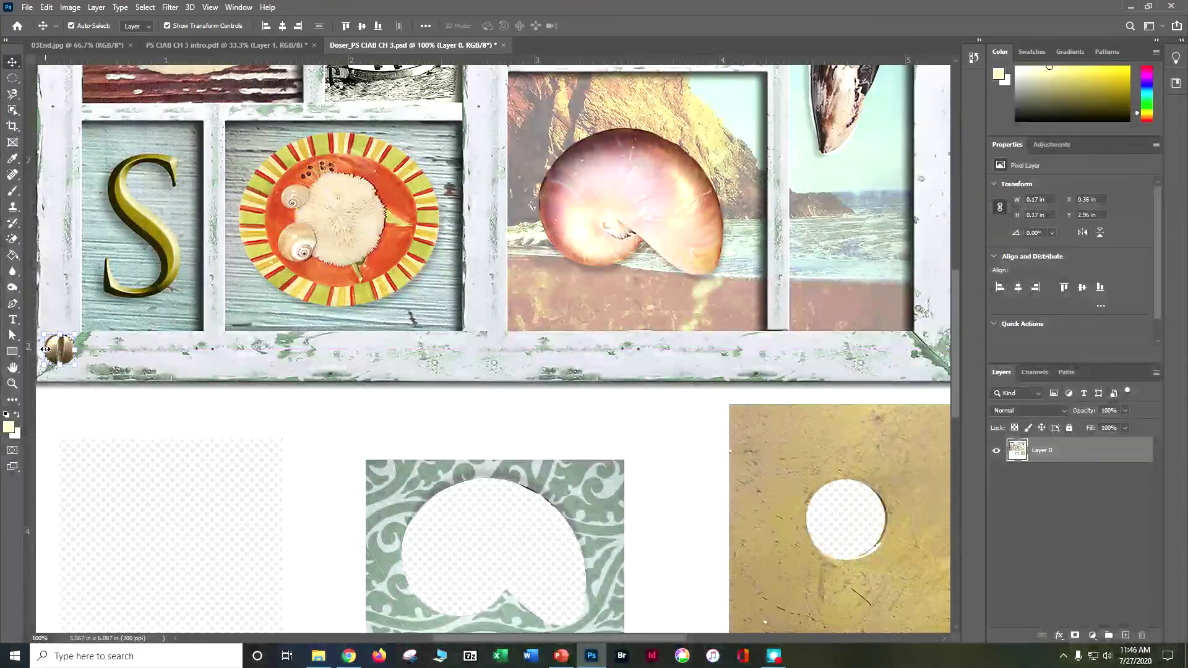
key("ctrl+minus")
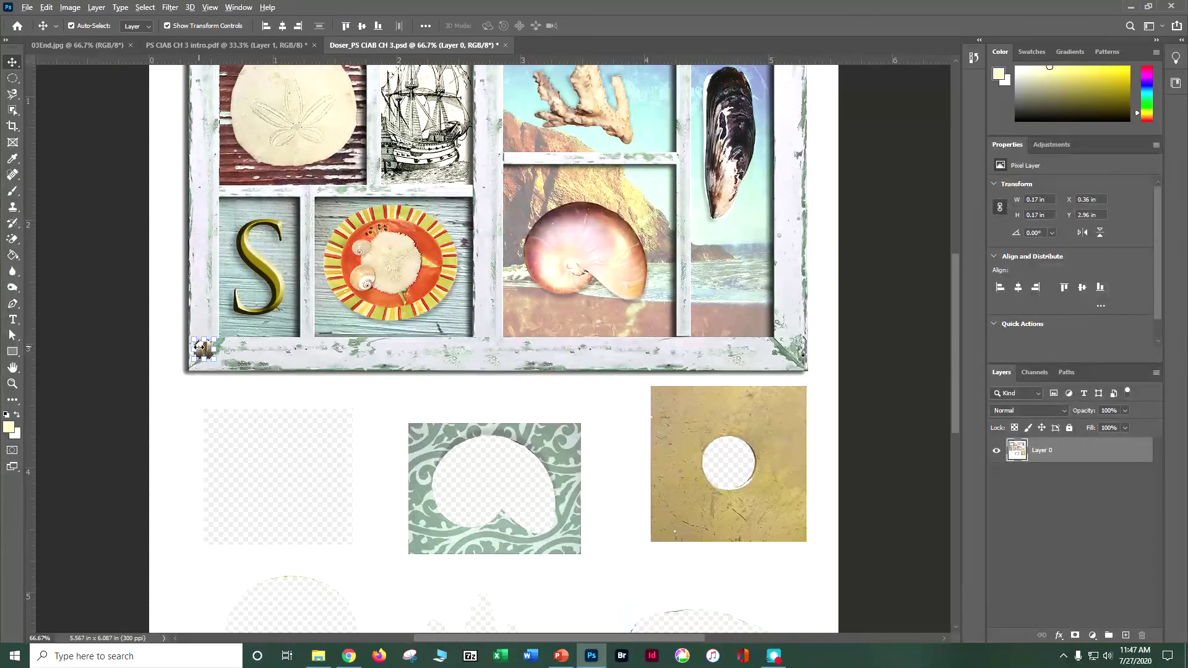
left_click_drag(203, 351, 785, 351, "alt")
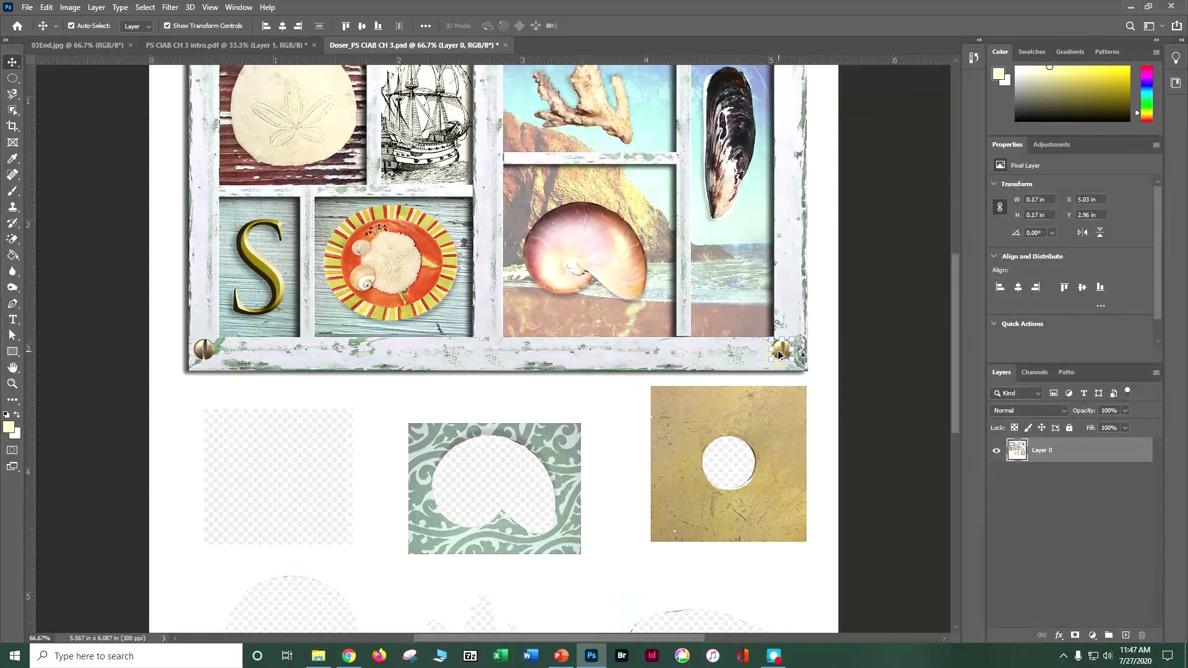
key("Right")
key("Right")
key("Right")
key("Right")
key("Right")
key("Right")
key("Right")
key("Right")
key("Right")
key("Right")
key("Right")
left_click_drag(860, 295, 771, 498)
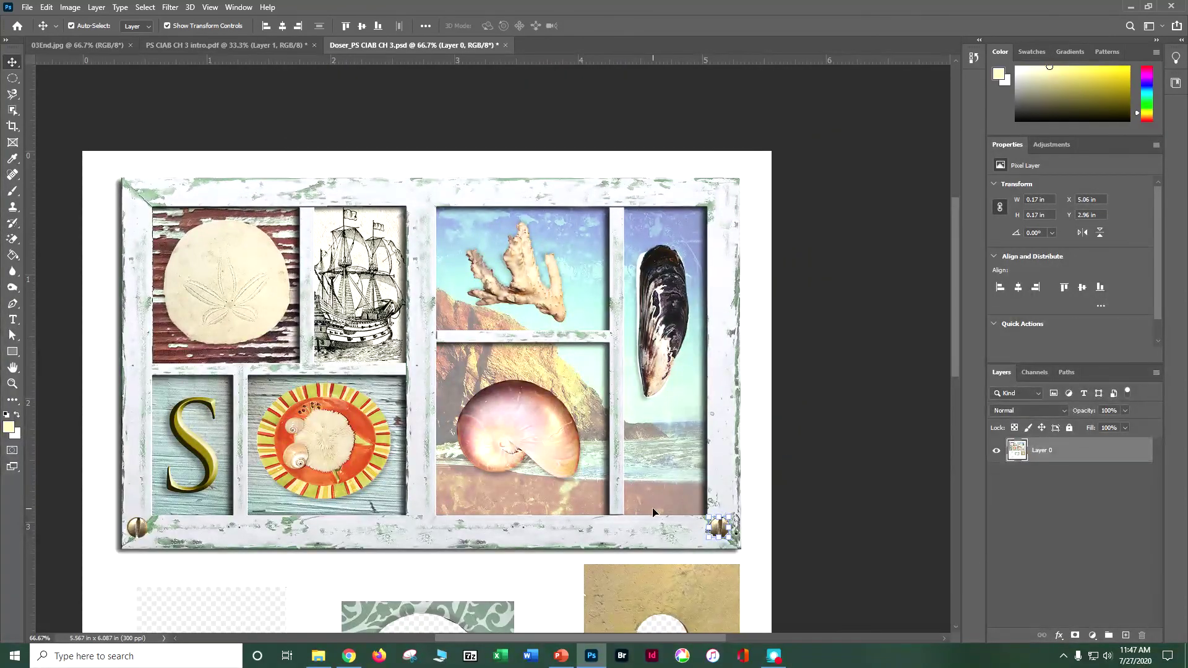
left_click_drag(717, 528, 137, 194)
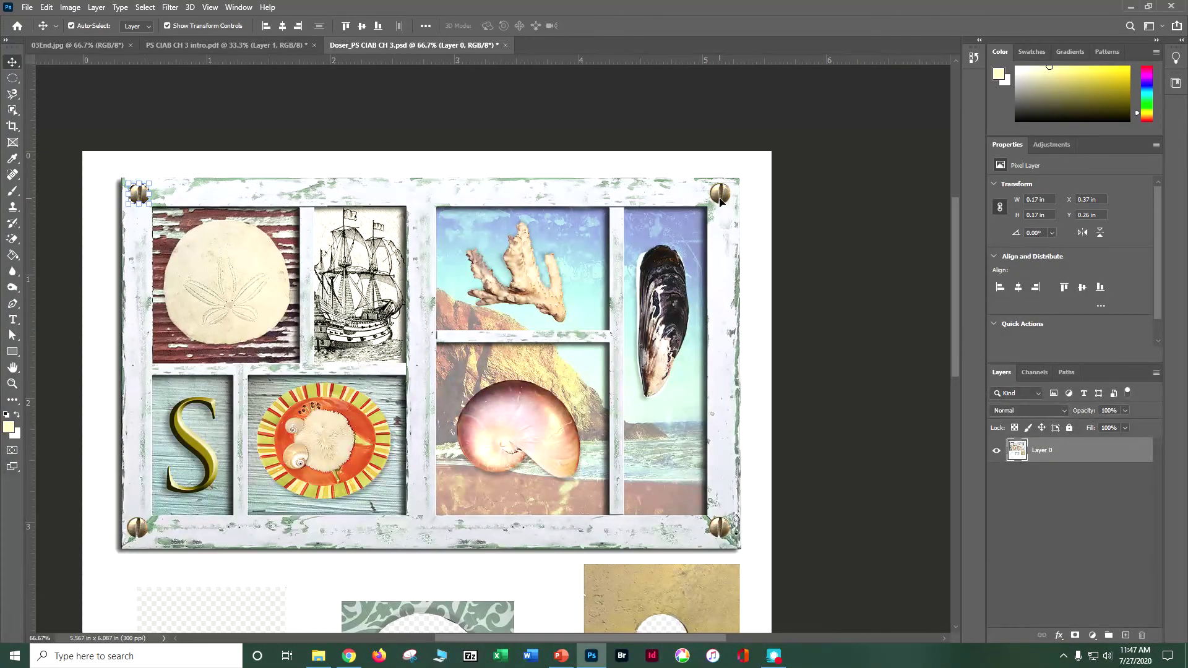
key("ctrl+s")
Step: Crop the canvas to the window frame's top, bottom and left edges, apply it, and save
left_click(12, 125)
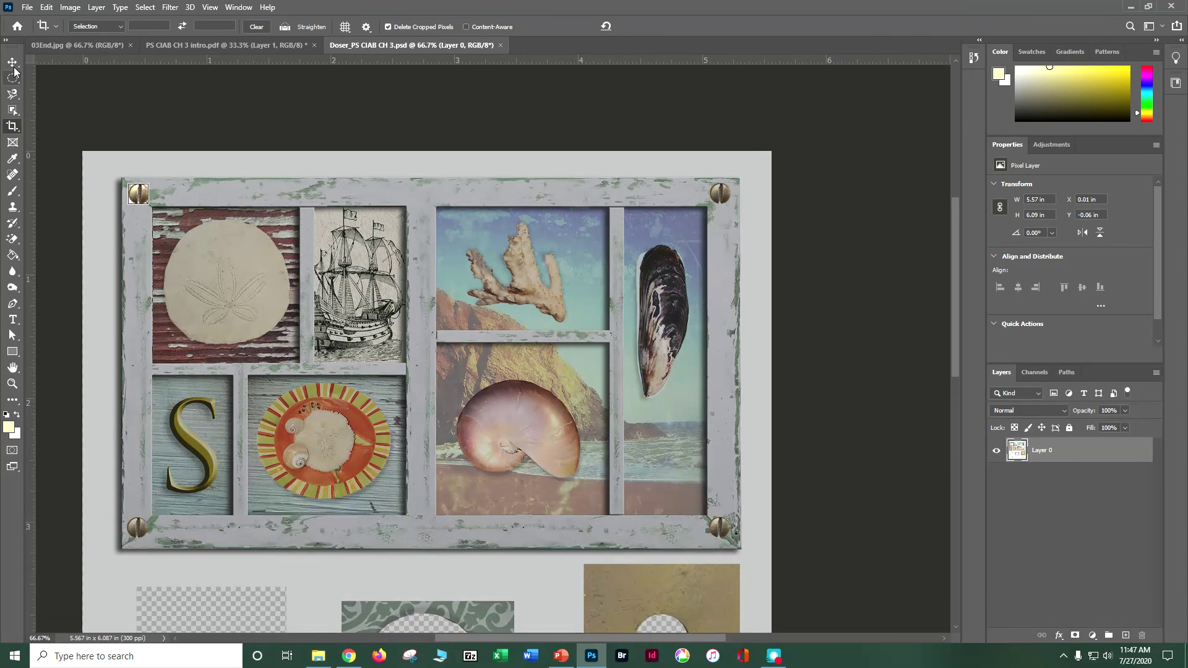
key("v")
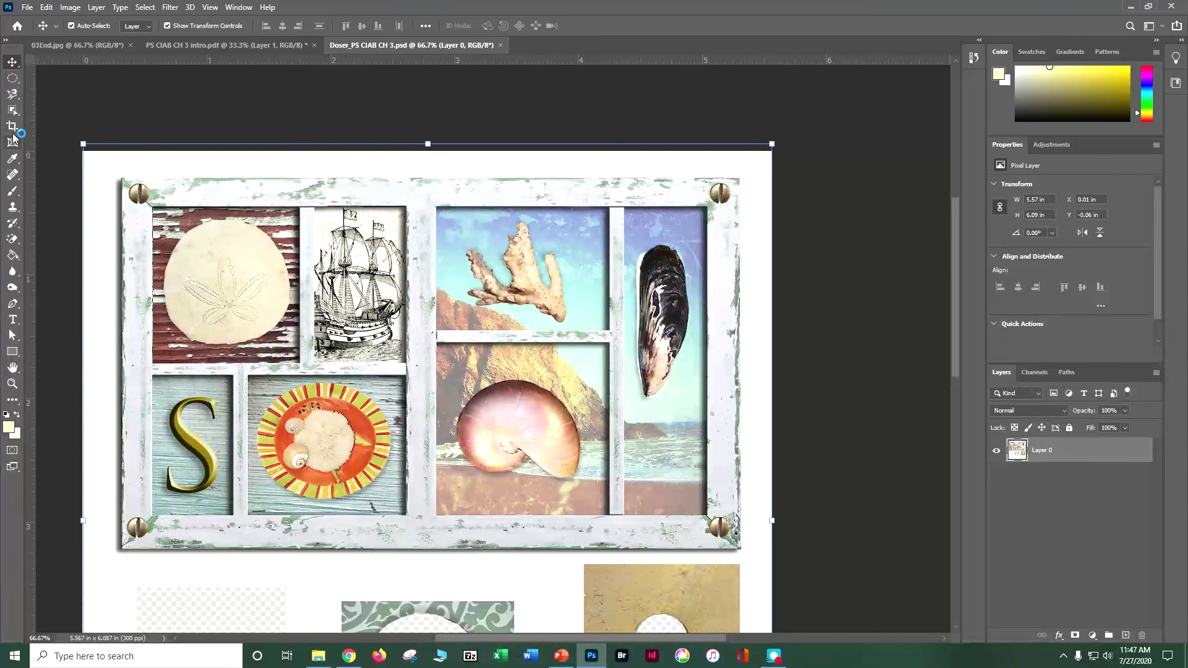
left_click(12, 125)
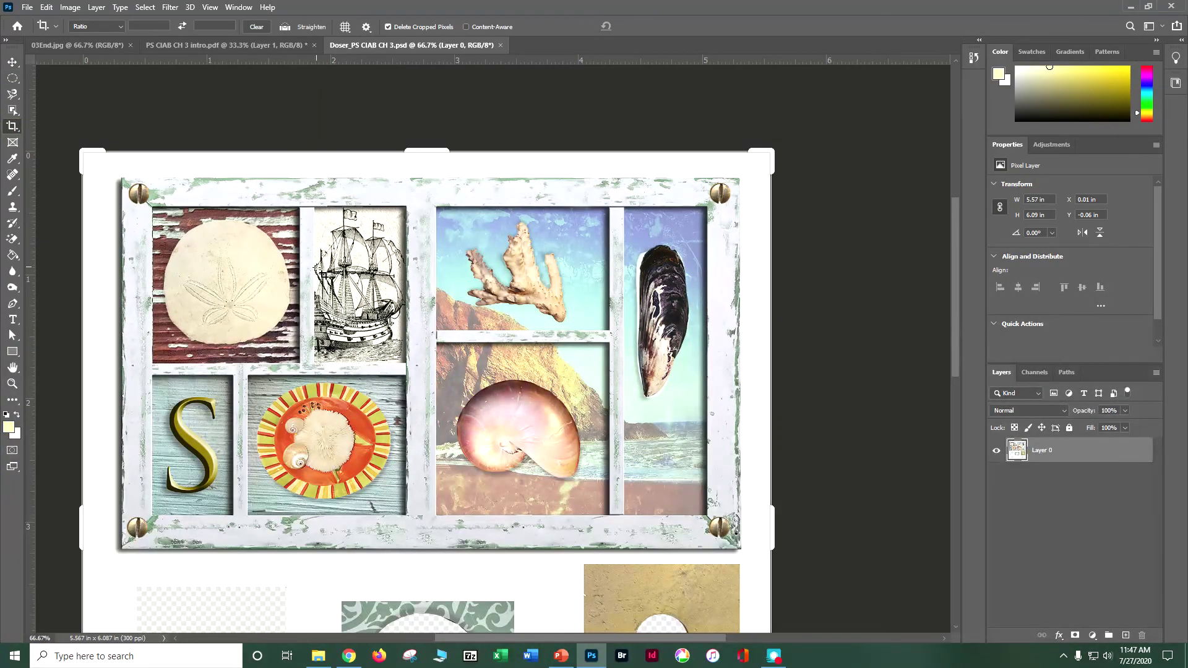
scroll(325, 272, "down", 2)
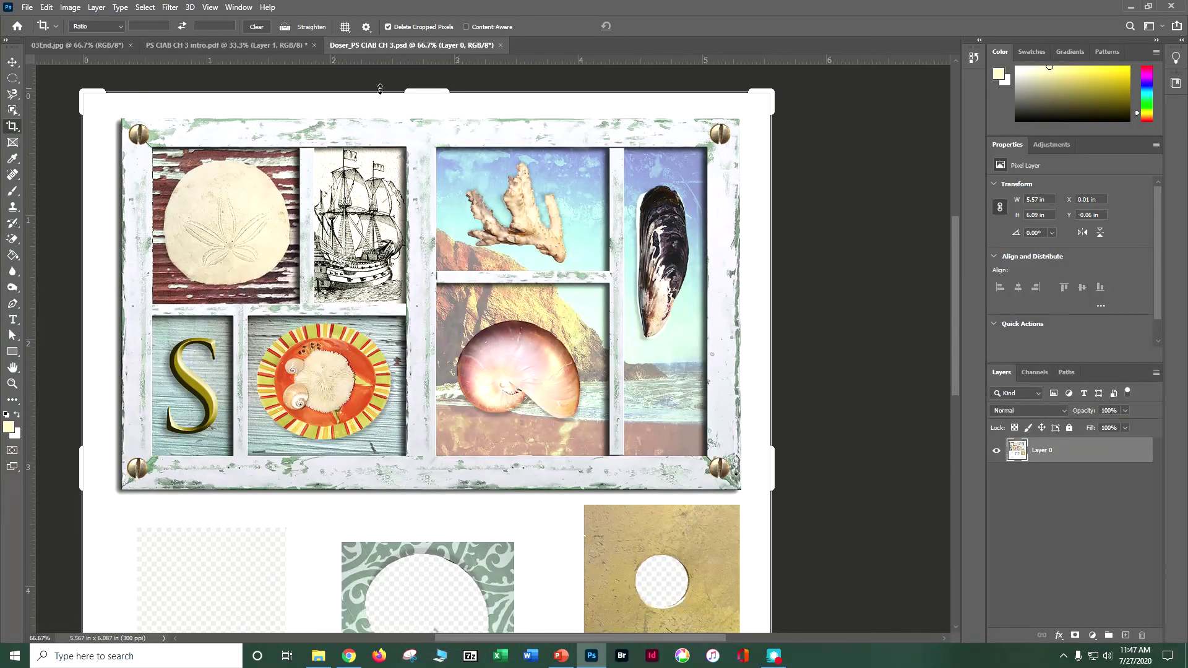
mouse_move(753, 99)
left_mouse_down()
mouse_move(771, 91)
mouse_move(693, 110)
mouse_move(767, 113)
mouse_move(762, 97)
left_mouse_up()
scroll(548, 433, "down", 5)
scroll(548, 434, "down", 2)
left_click_drag(434, 559, 507, 387)
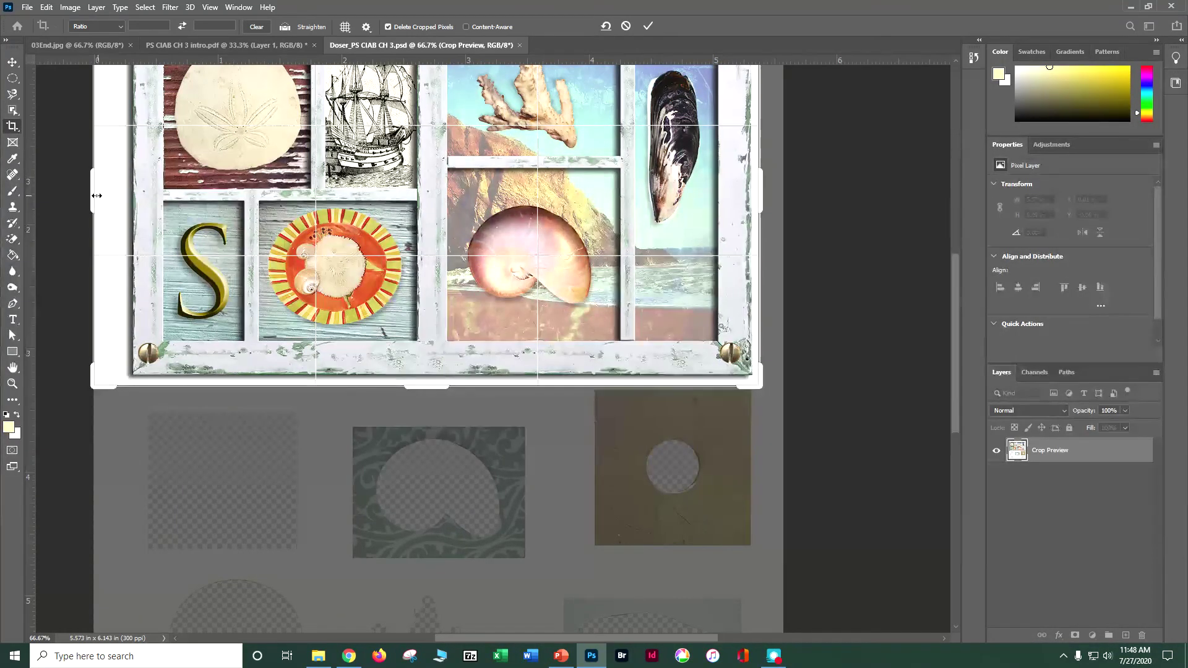
left_click_drag(100, 194, 98, 200)
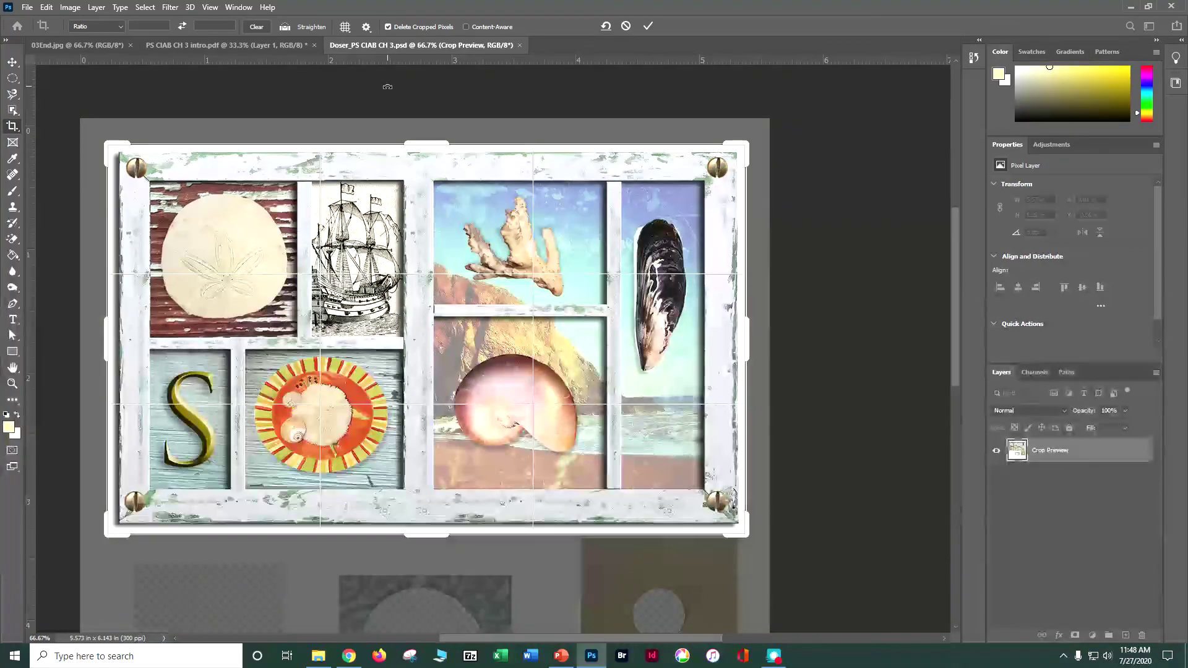
left_click(644, 27)
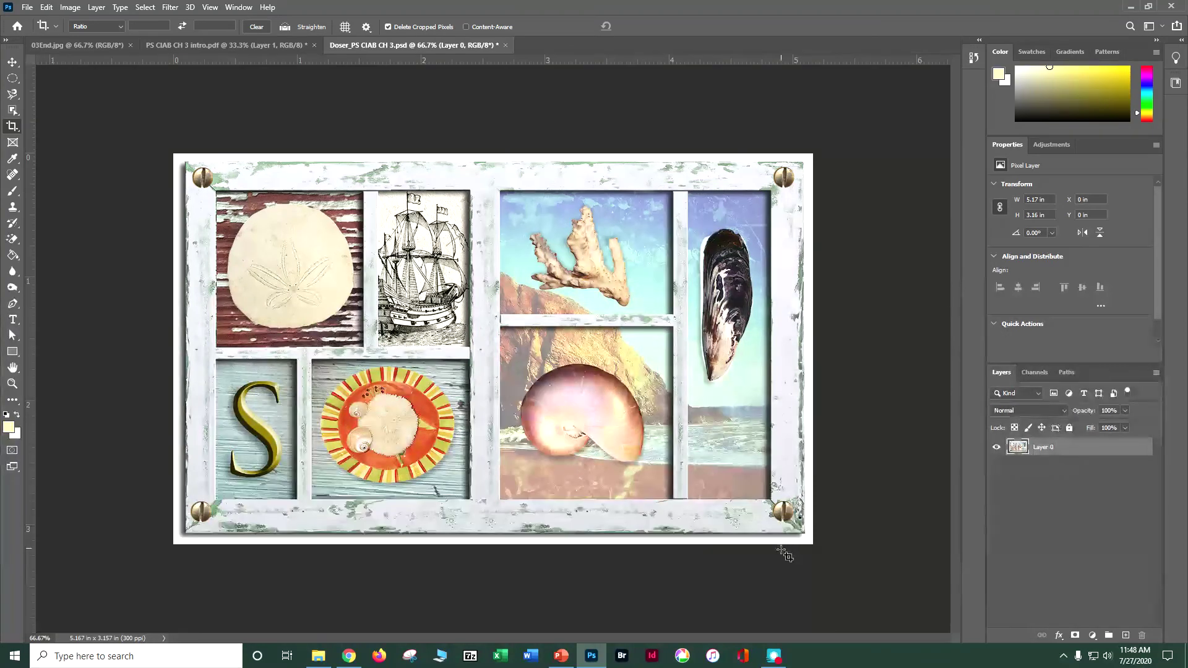
key("ctrl+s")
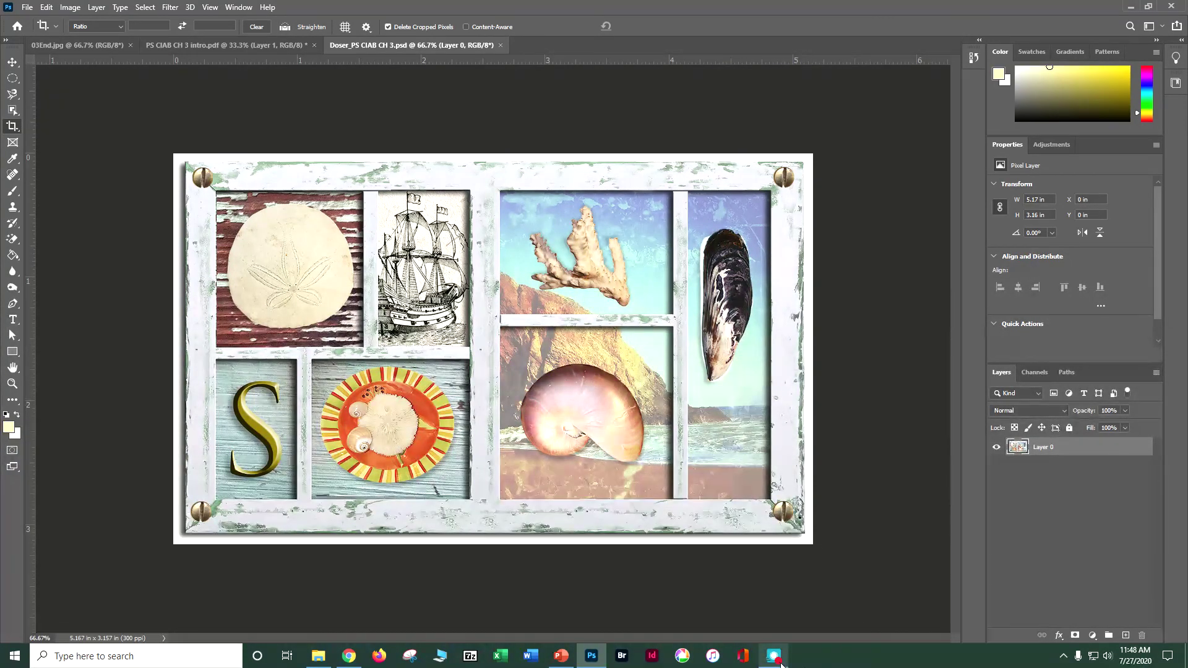